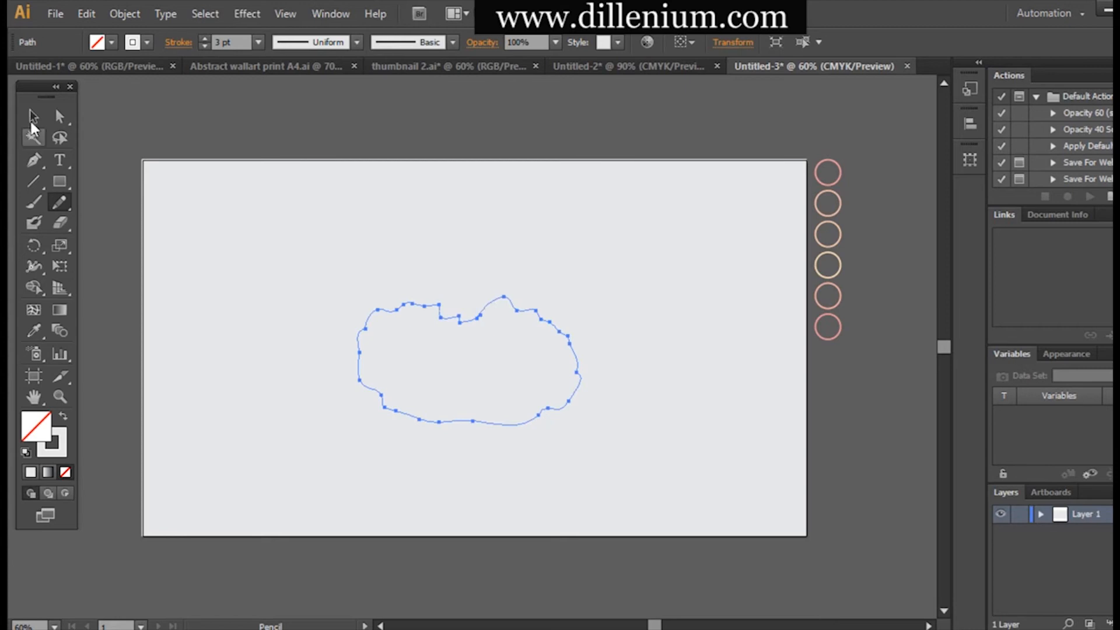
Recolor the freehand outline's stroke with the pink sampled from the topmost circle beside the artboard
left_click(33, 116)
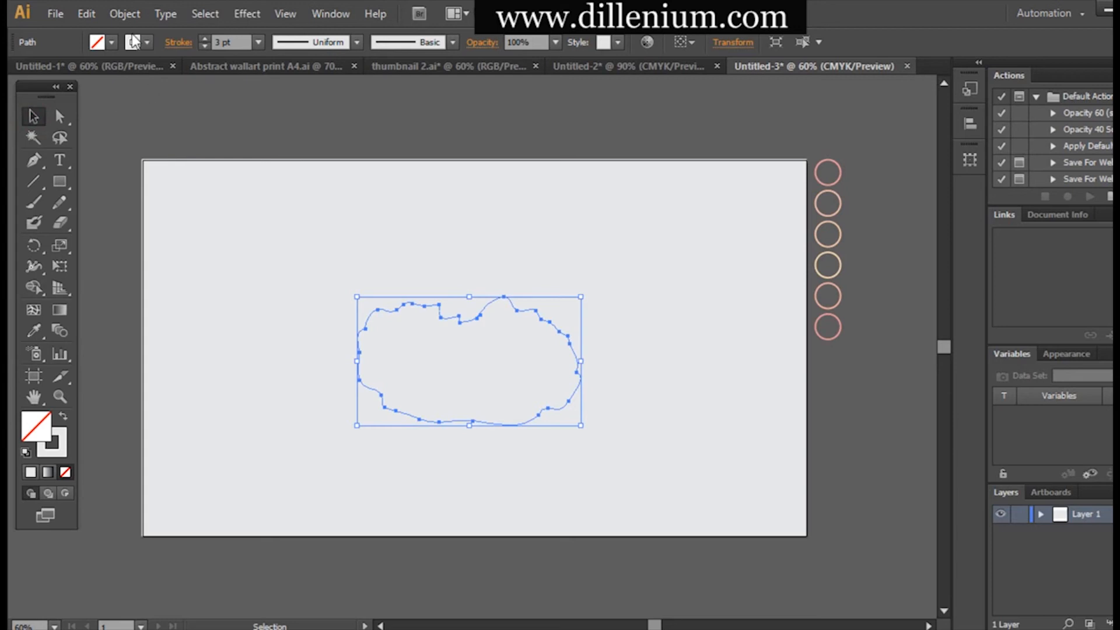
left_click(34, 330)
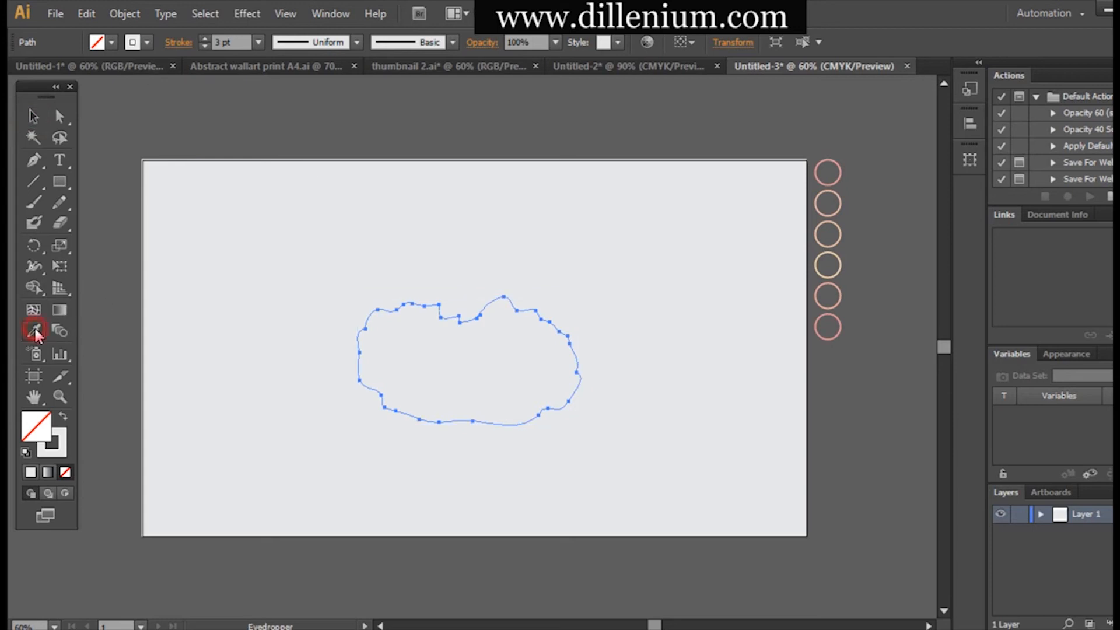
left_click(825, 159)
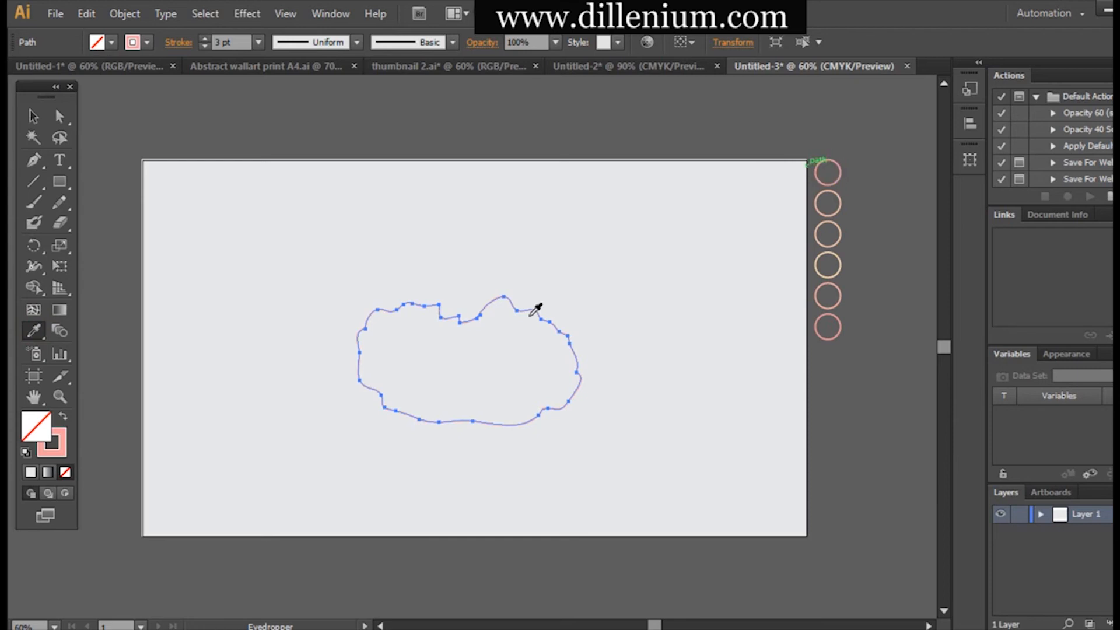
left_click(33, 116)
left_click(268, 340)
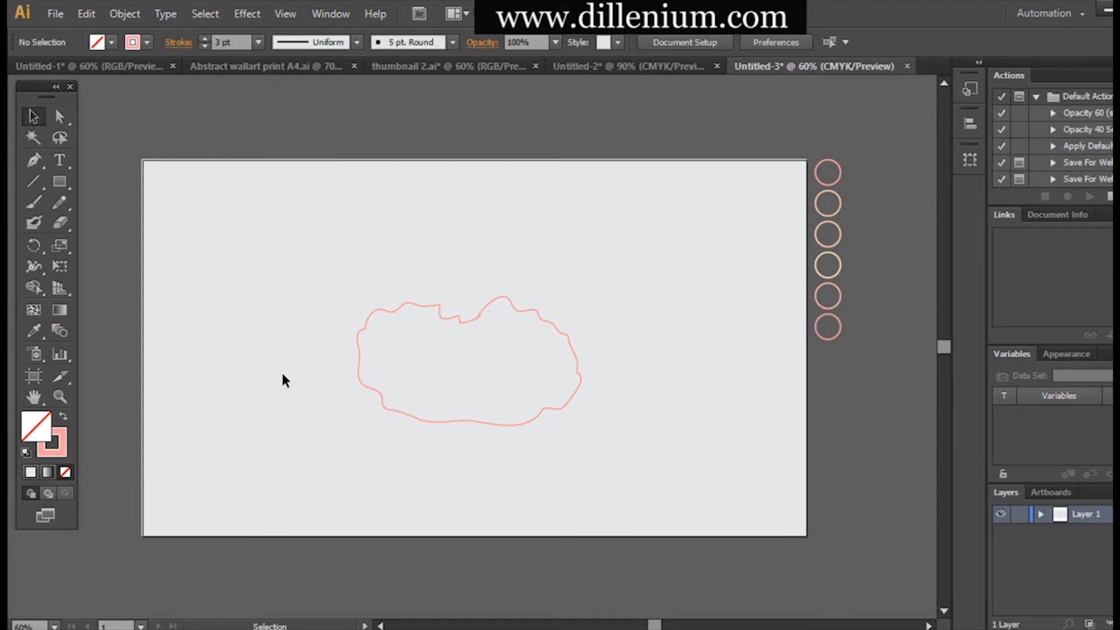
Apply the soft 6.00 bristle brush from the Brushes library to the pink outline
left_click(358, 378)
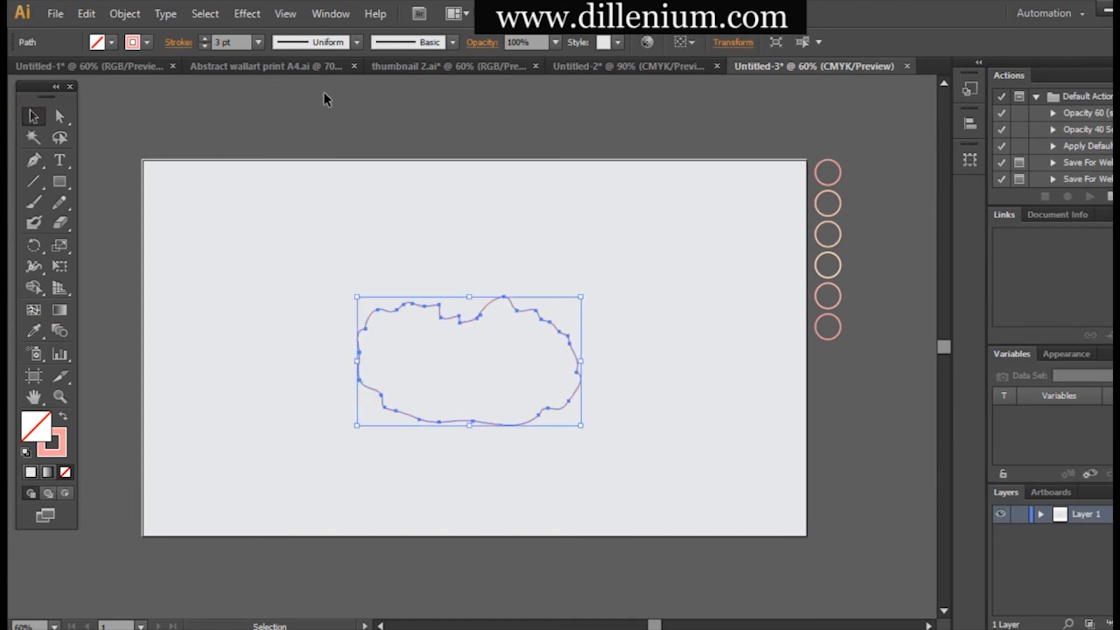
left_click(332, 16)
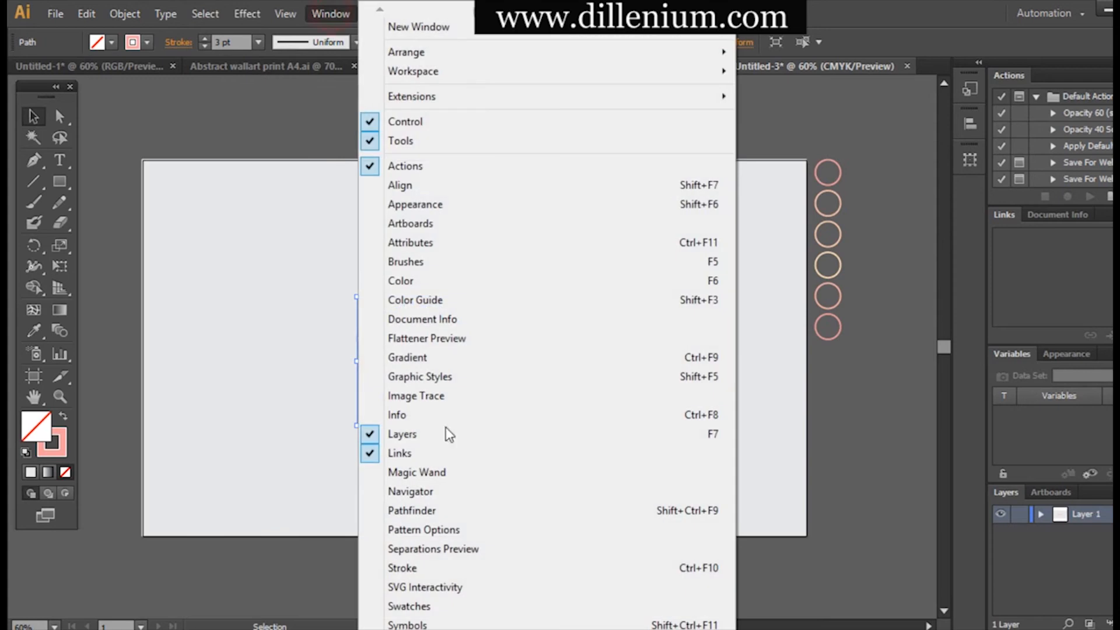
left_click(412, 267)
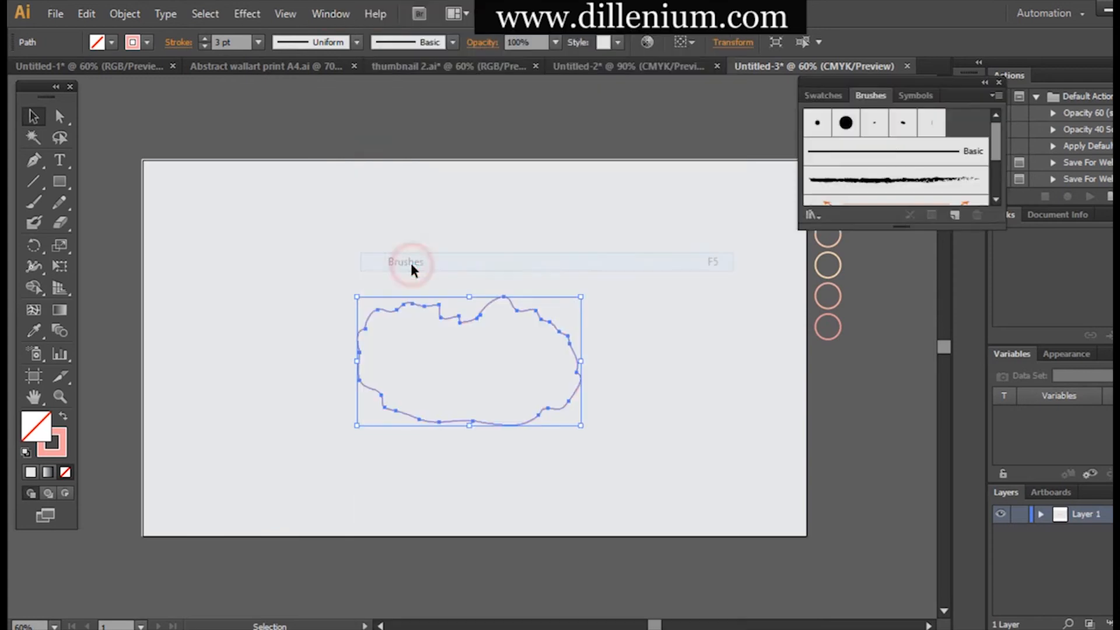
left_click_drag(994, 140, 995, 170)
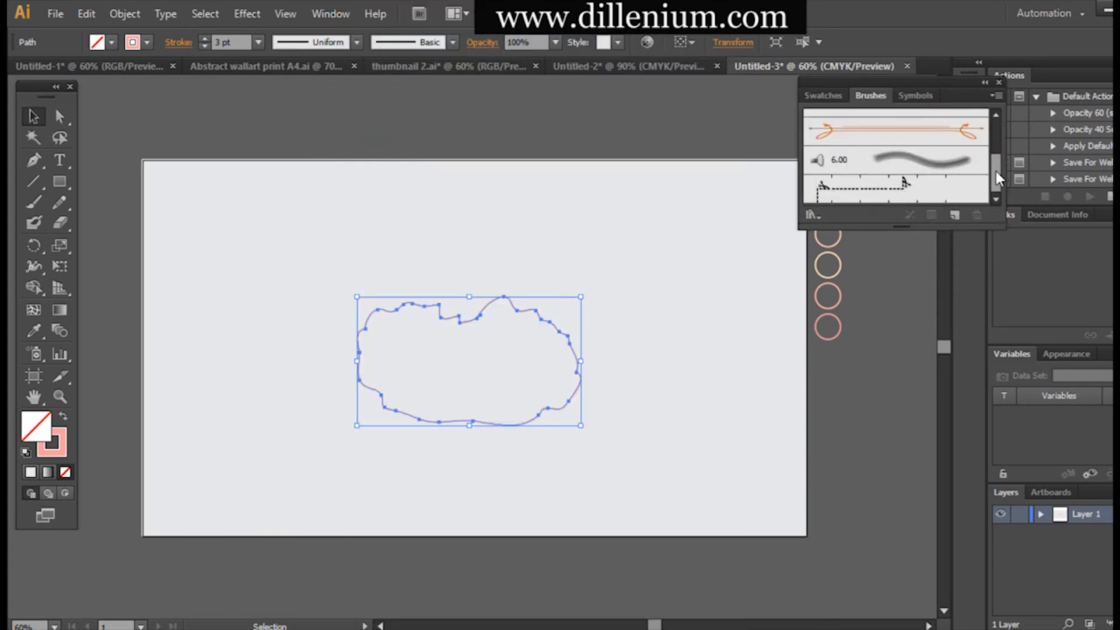
left_click(913, 164)
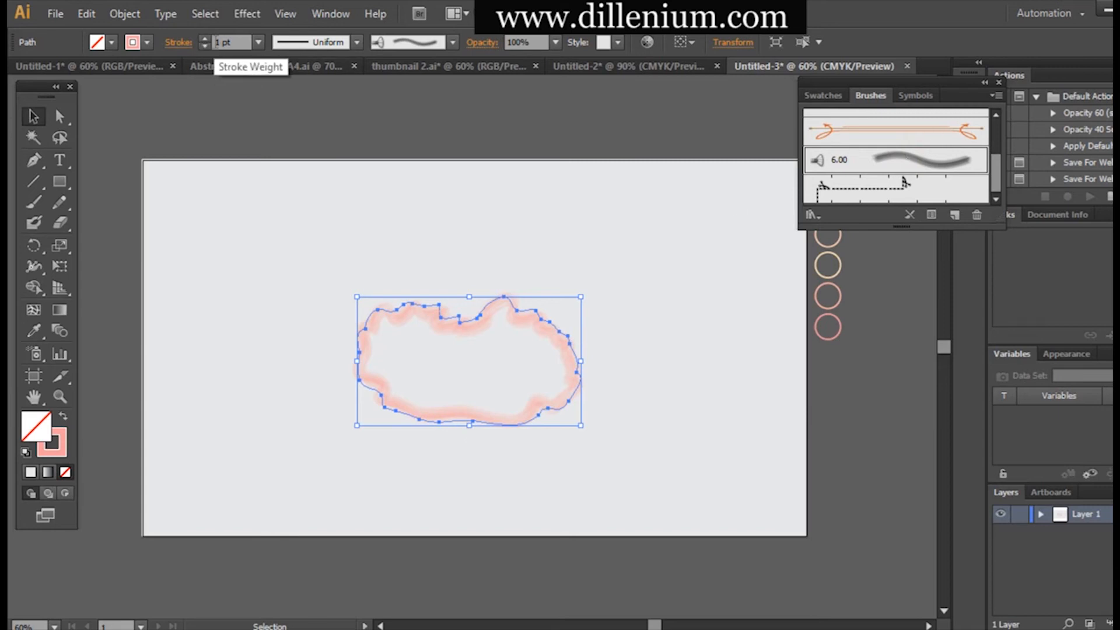
Set the brushed outline's stroke weight to 3 pt and deselect it
left_click(220, 44)
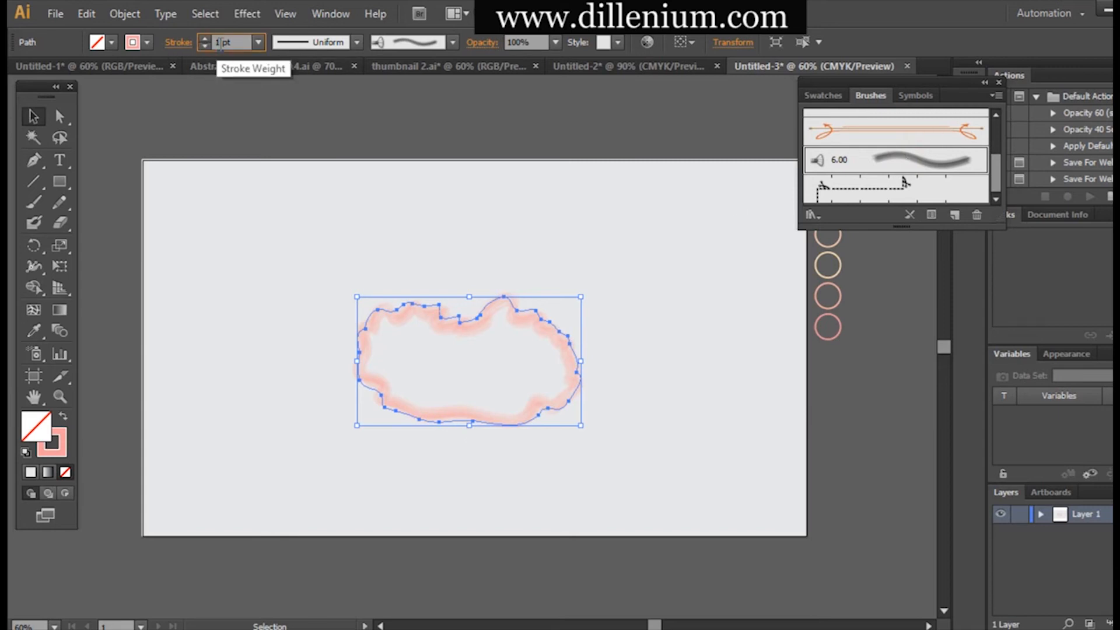
key("Up")
key("Up")
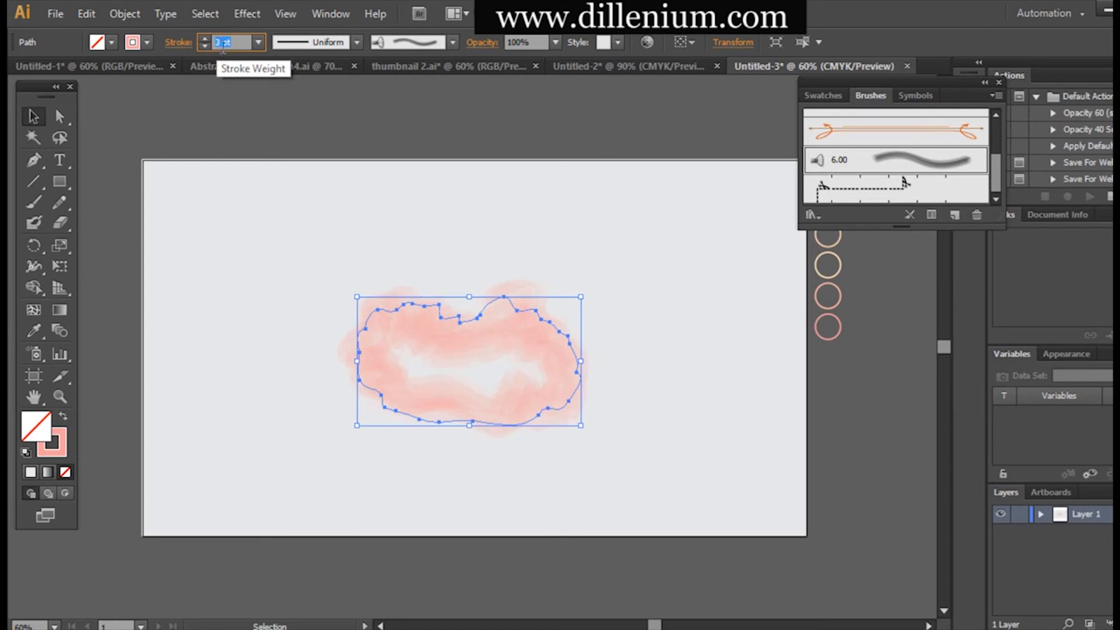
left_click(218, 309)
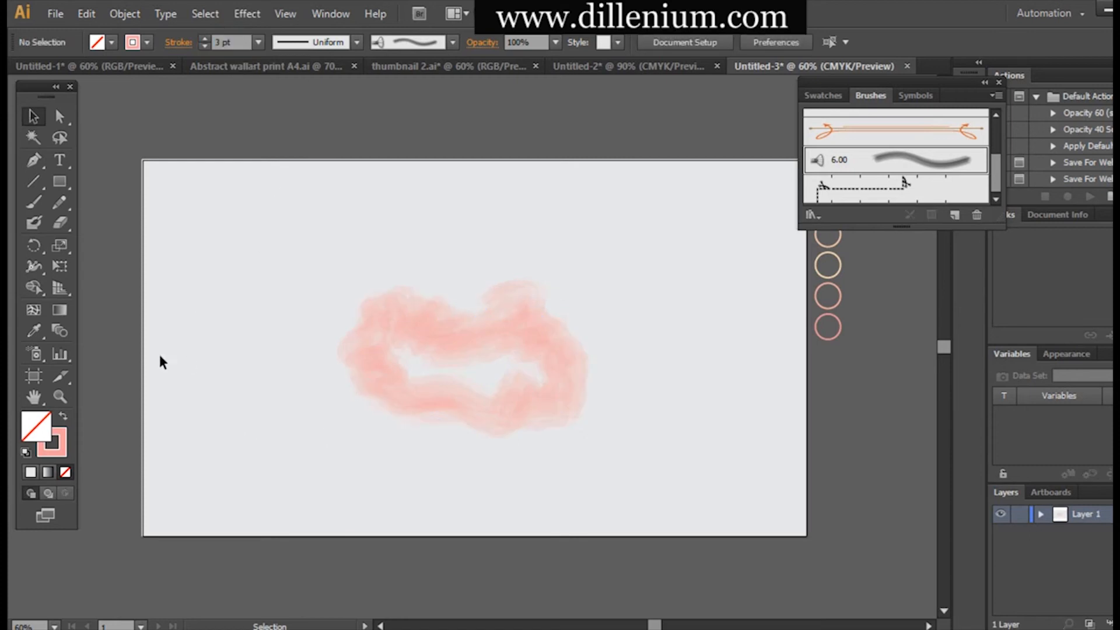
Paint a looping Paintbrush stroke back and forth across the hollow centre of the pink shape
left_click(33, 202)
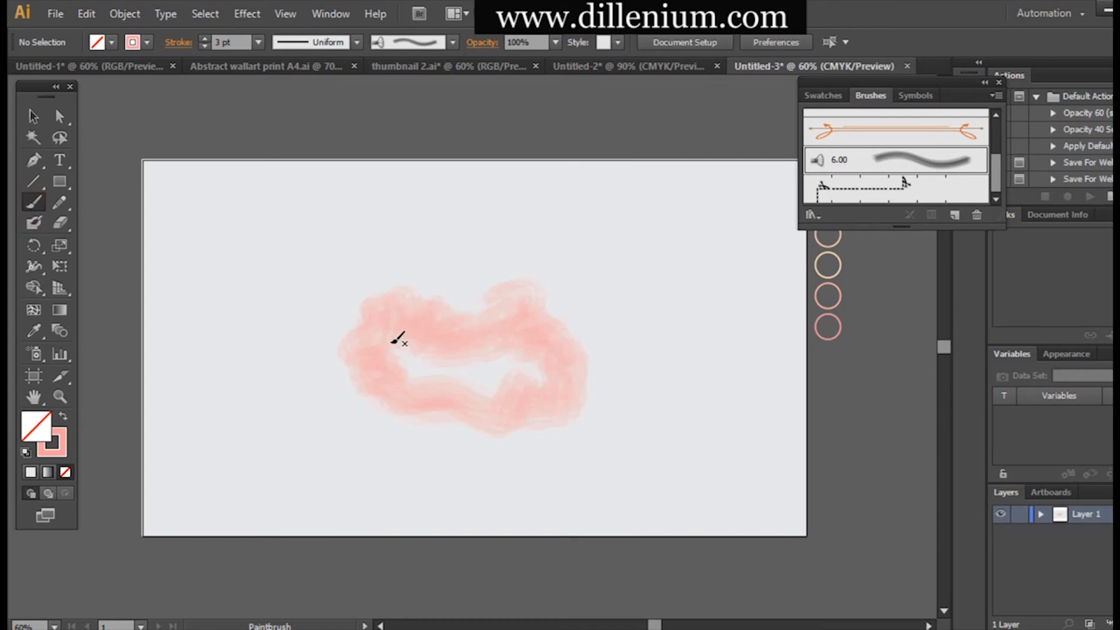
mouse_move(394, 334)
left_mouse_down()
mouse_move(419, 366)
mouse_move(542, 342)
mouse_move(472, 378)
mouse_move(425, 377)
mouse_move(488, 375)
mouse_move(502, 356)
left_mouse_up()
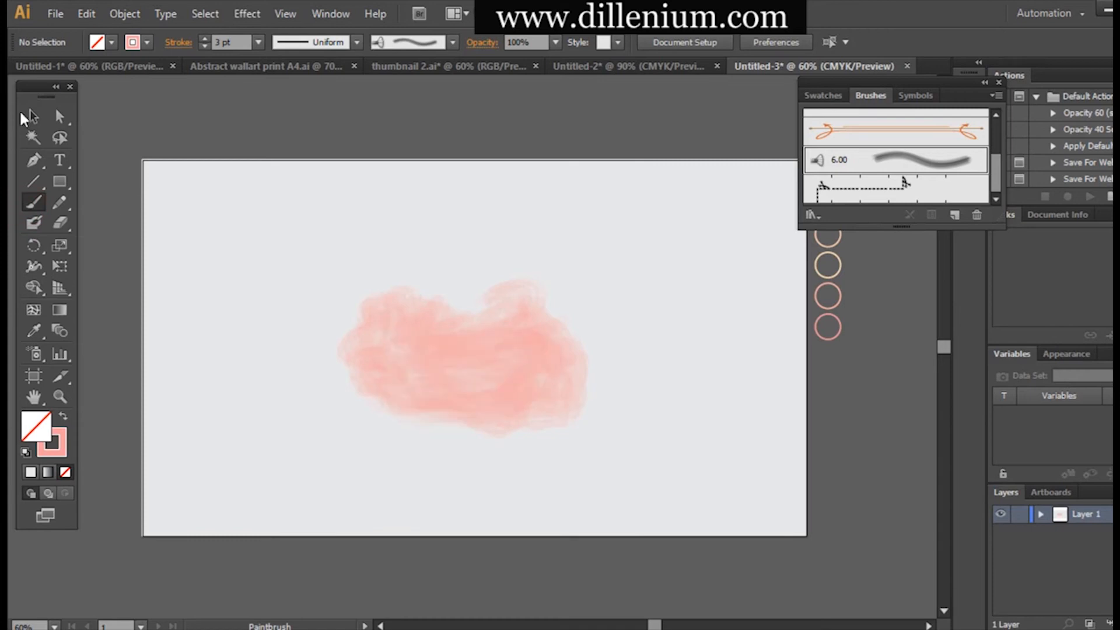
left_click(32, 117)
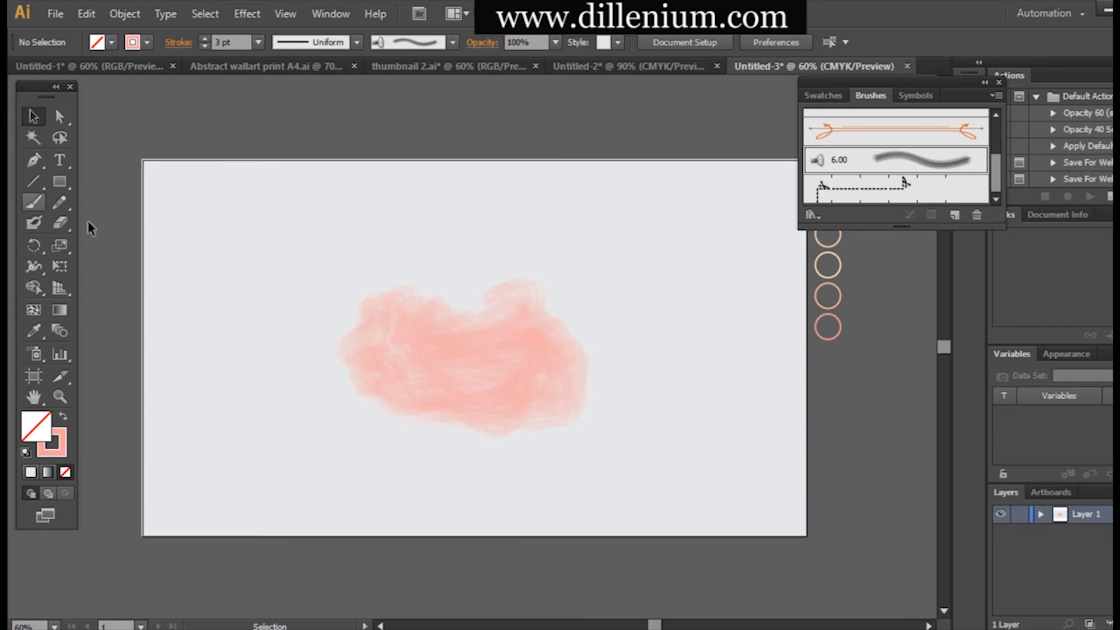
Recolor the central brush stroke with the cream sampled from the fourth circle in the color column
left_click(480, 378)
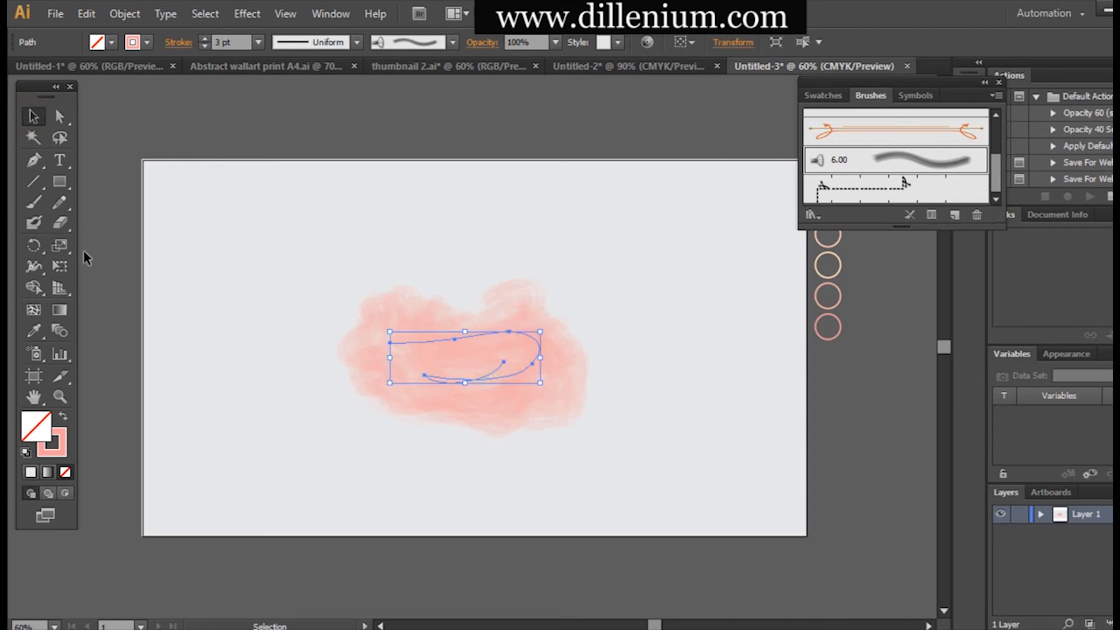
left_click(34, 333)
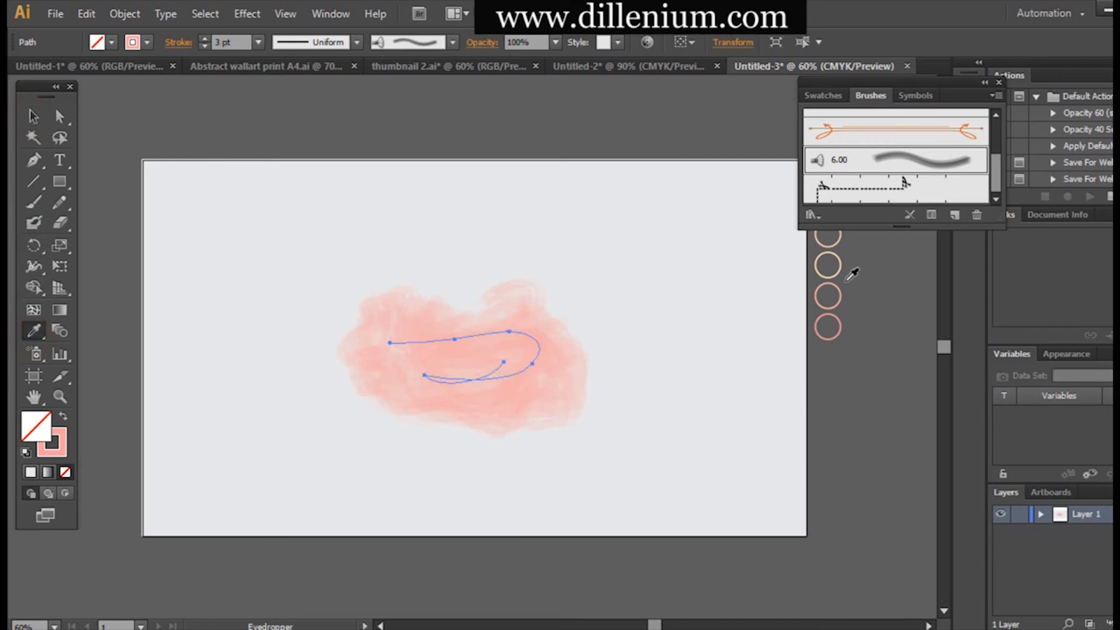
left_click(840, 258)
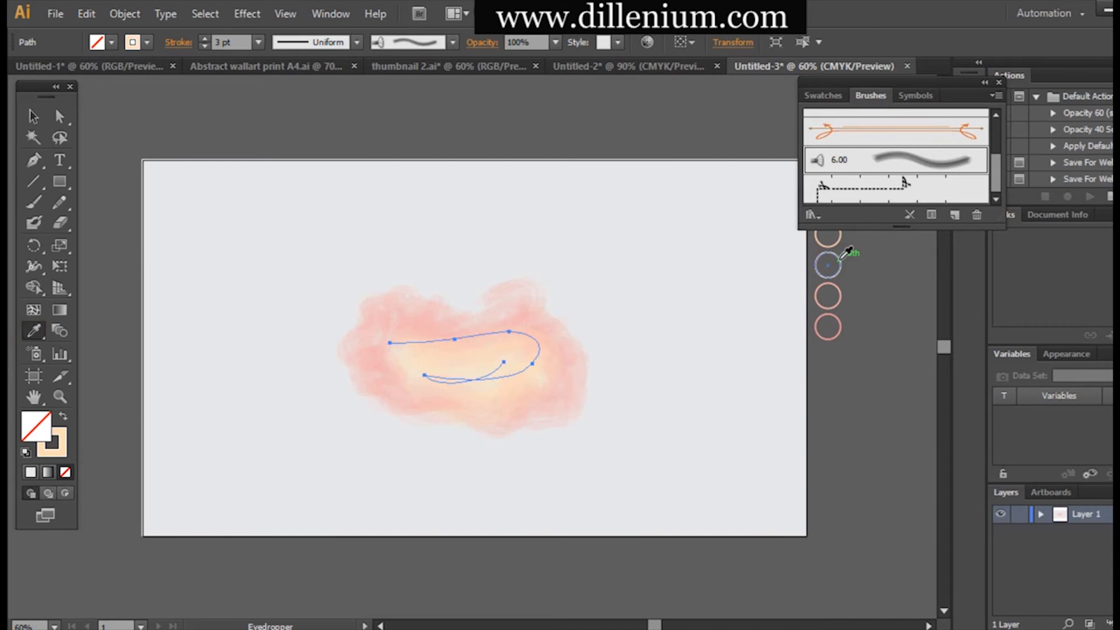
left_click(35, 115)
left_click(214, 411)
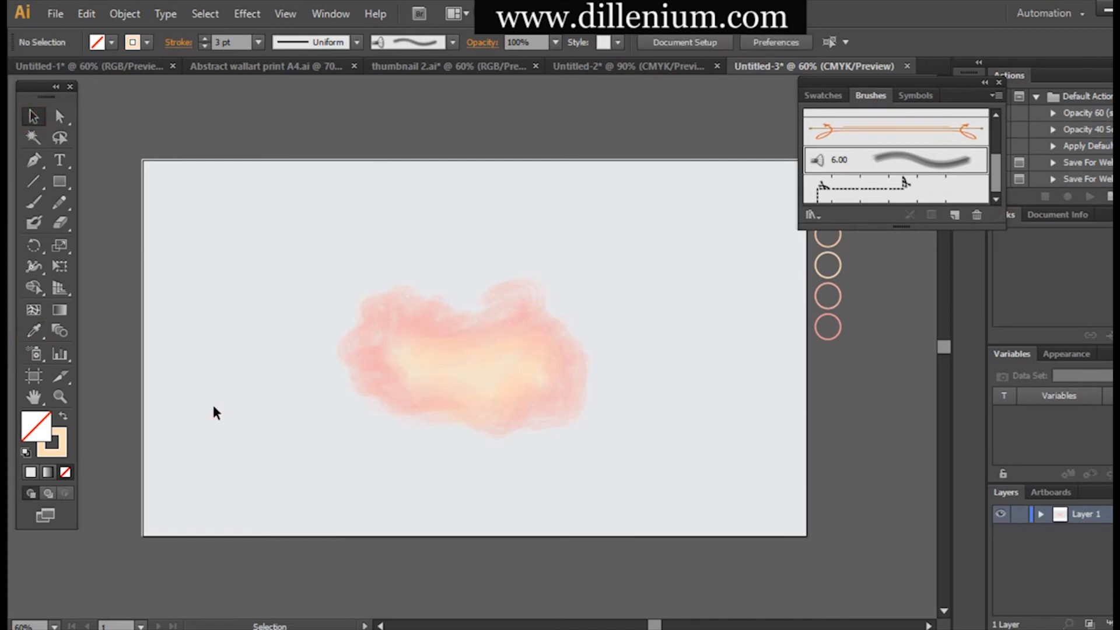
Paint a second brush stroke running diagonally from the shape's upper-left lobe toward its lower edge and back
left_click(34, 205)
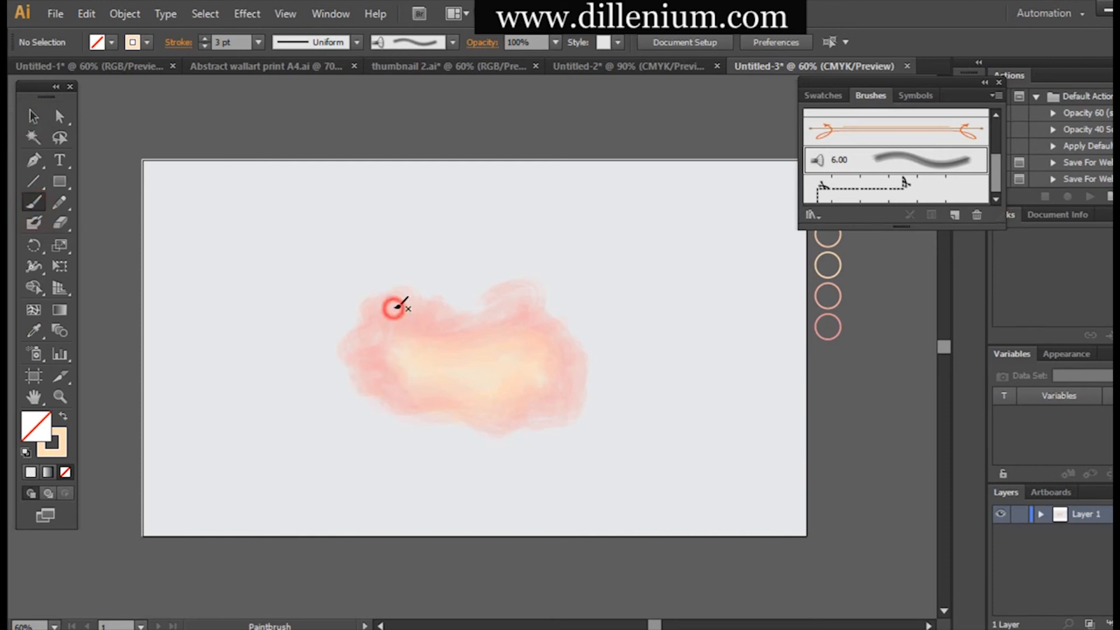
mouse_move(396, 306)
left_mouse_down()
mouse_move(408, 344)
mouse_move(467, 410)
mouse_move(432, 348)
mouse_move(406, 329)
left_mouse_up()
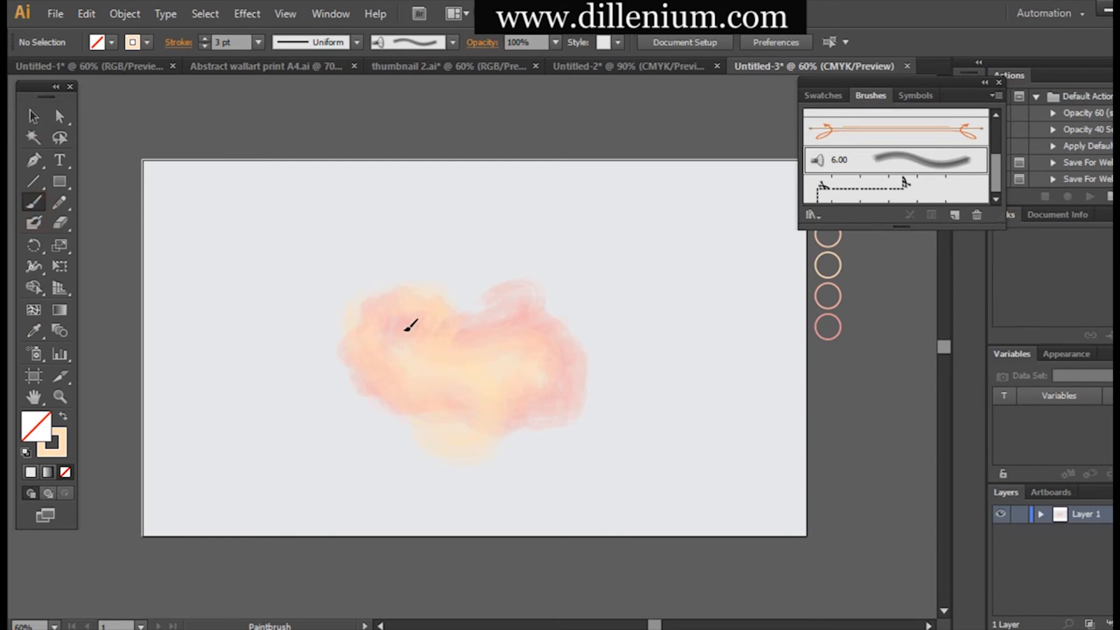
left_click(34, 119)
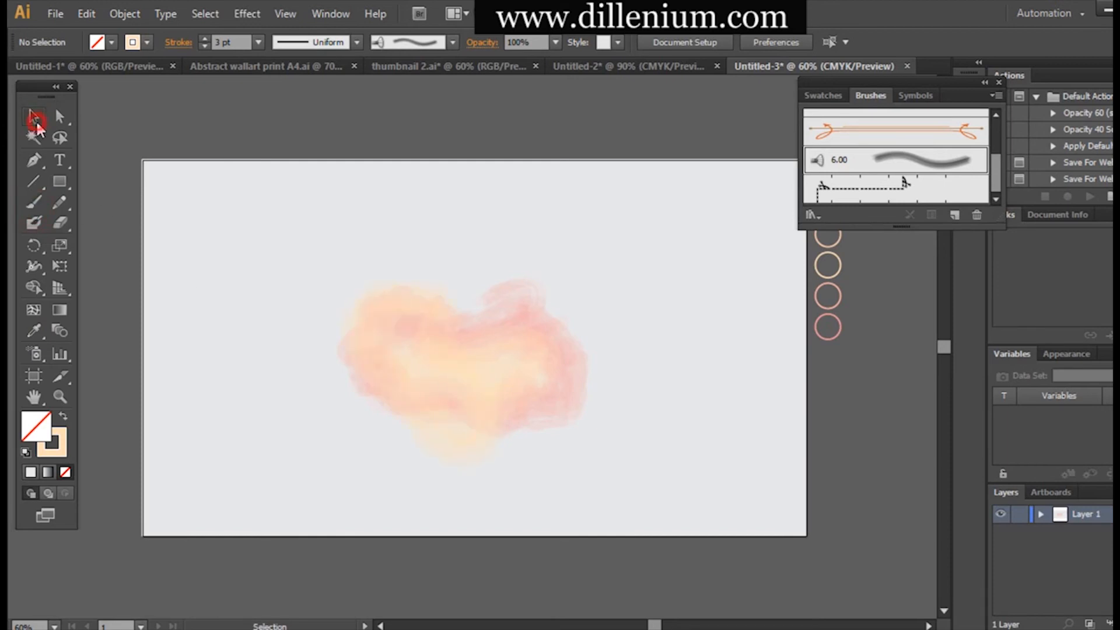
left_click(132, 243)
Recolor the diagonal brush stroke with the coral sampled from the fifth circle in the color column
left_click(406, 351)
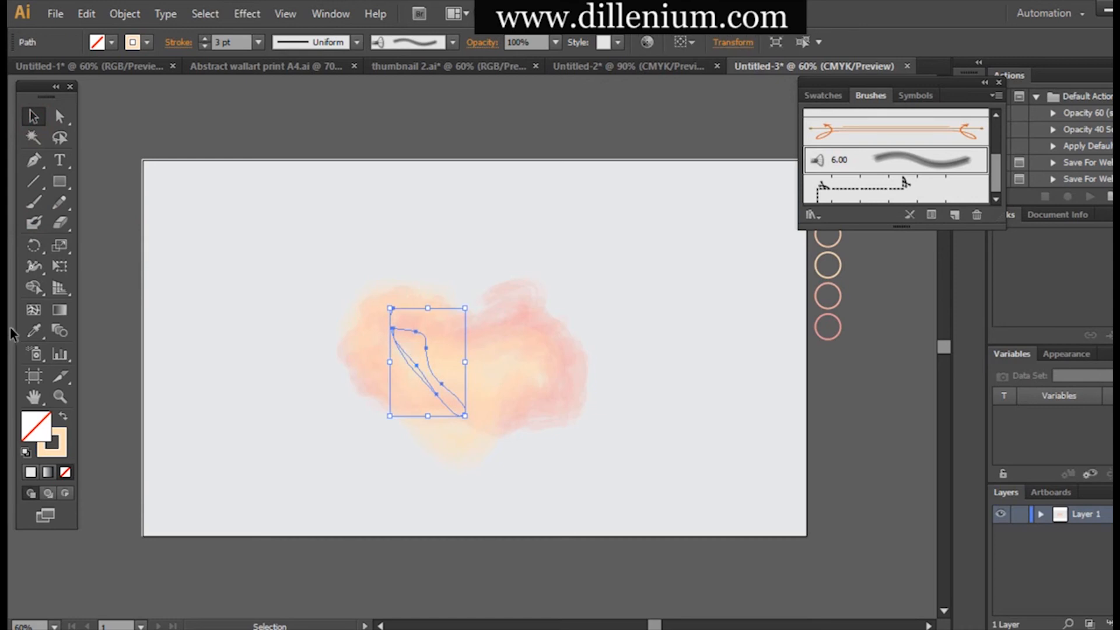
left_click(35, 331)
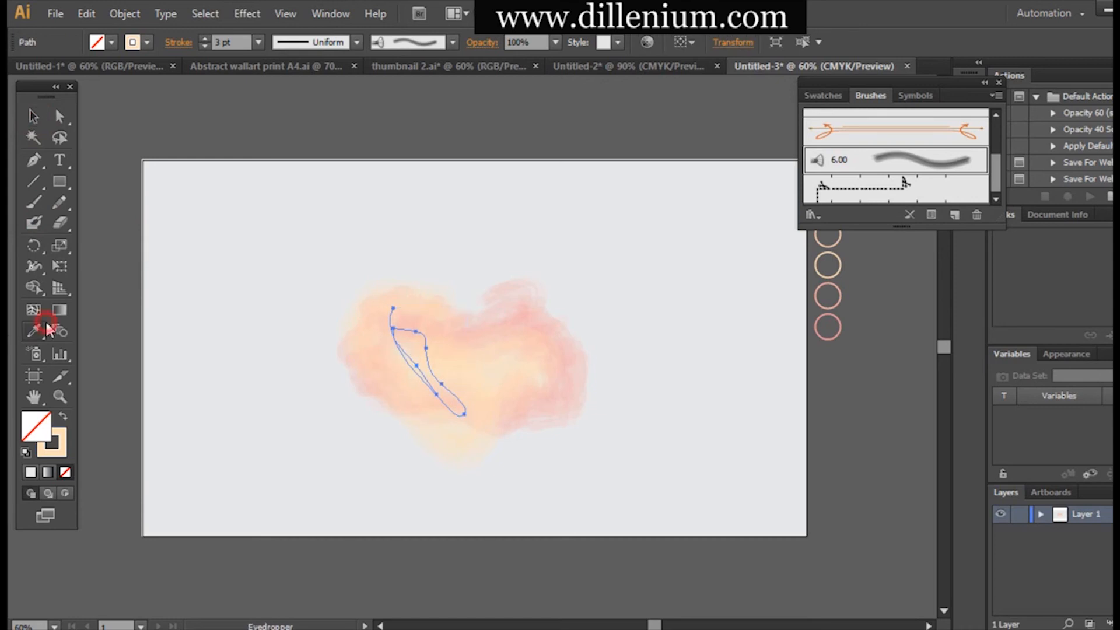
left_click(840, 237)
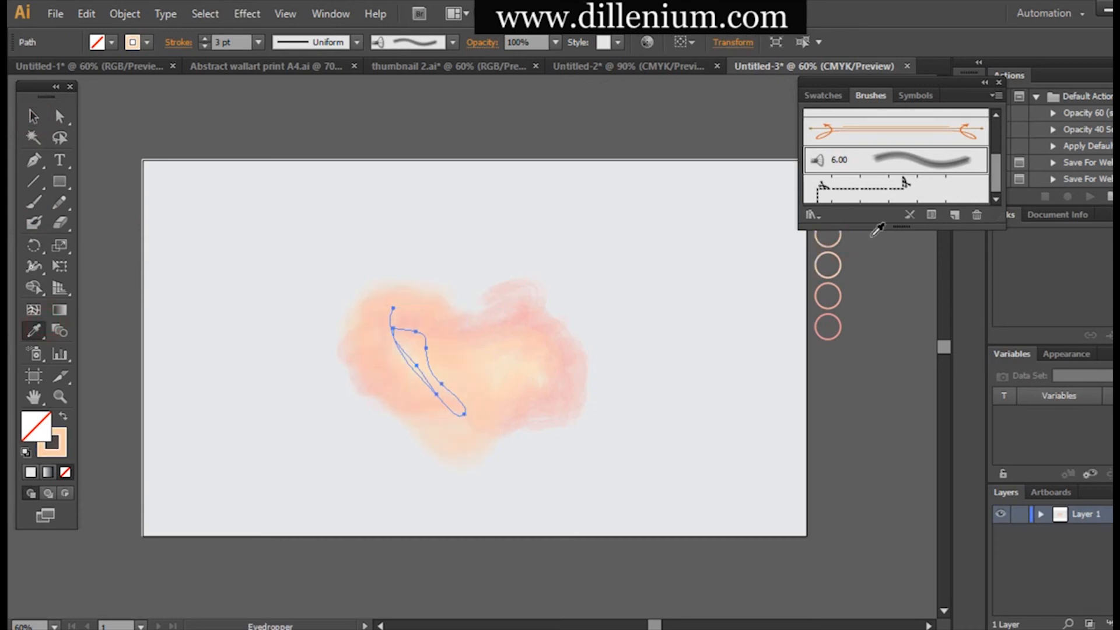
left_click(840, 296)
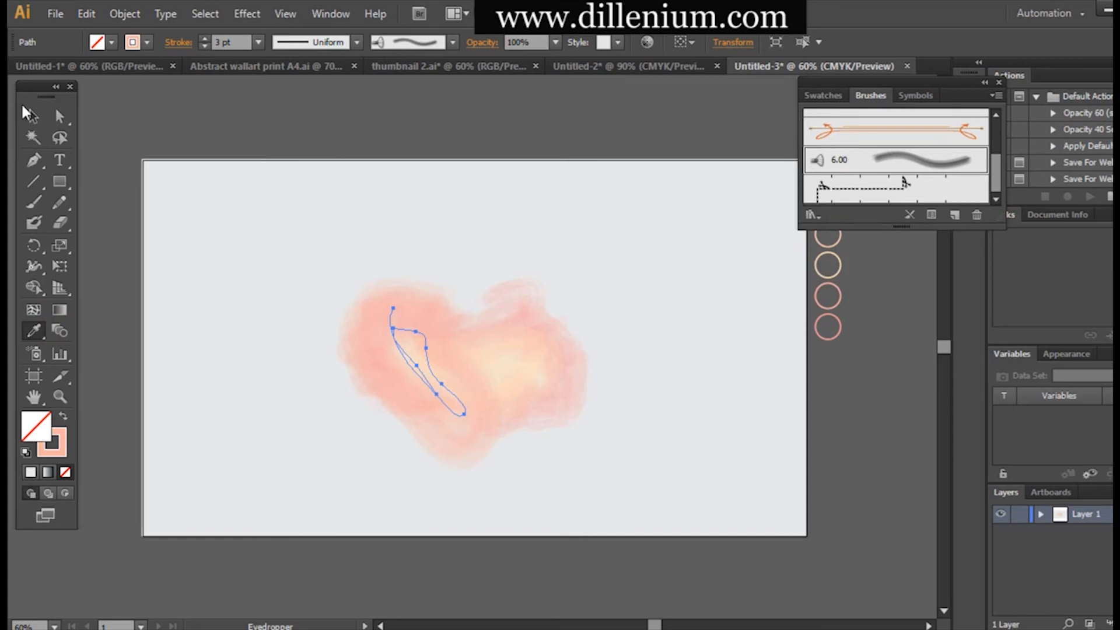
left_click(26, 112)
left_click(202, 354)
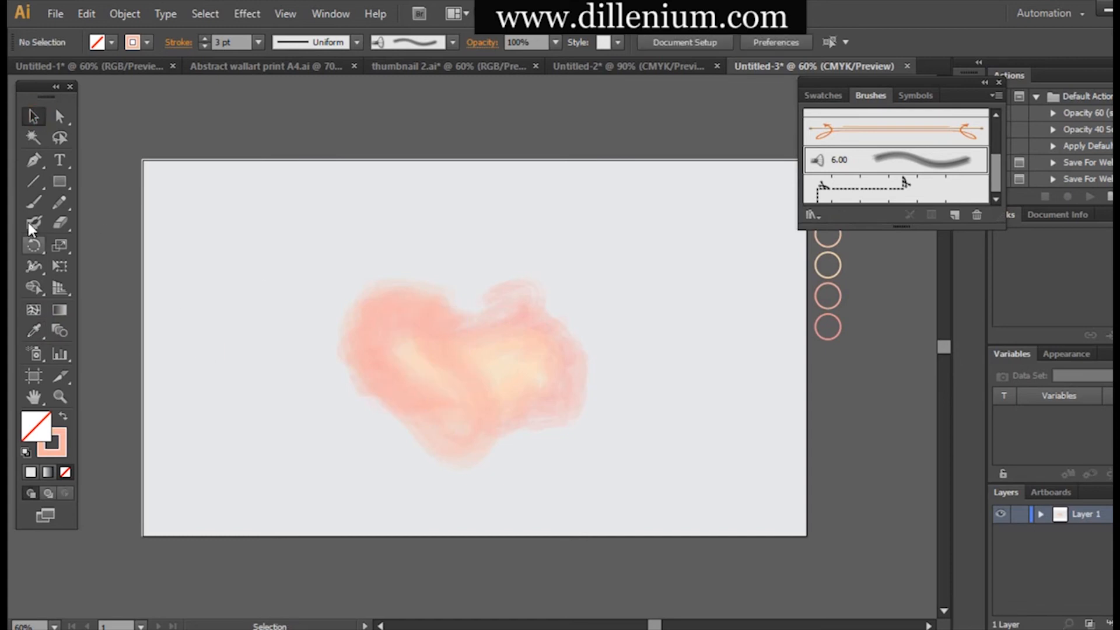
Paint a third brush stroke in overlapping loops across the middle of the watercolor shape
left_click(35, 205)
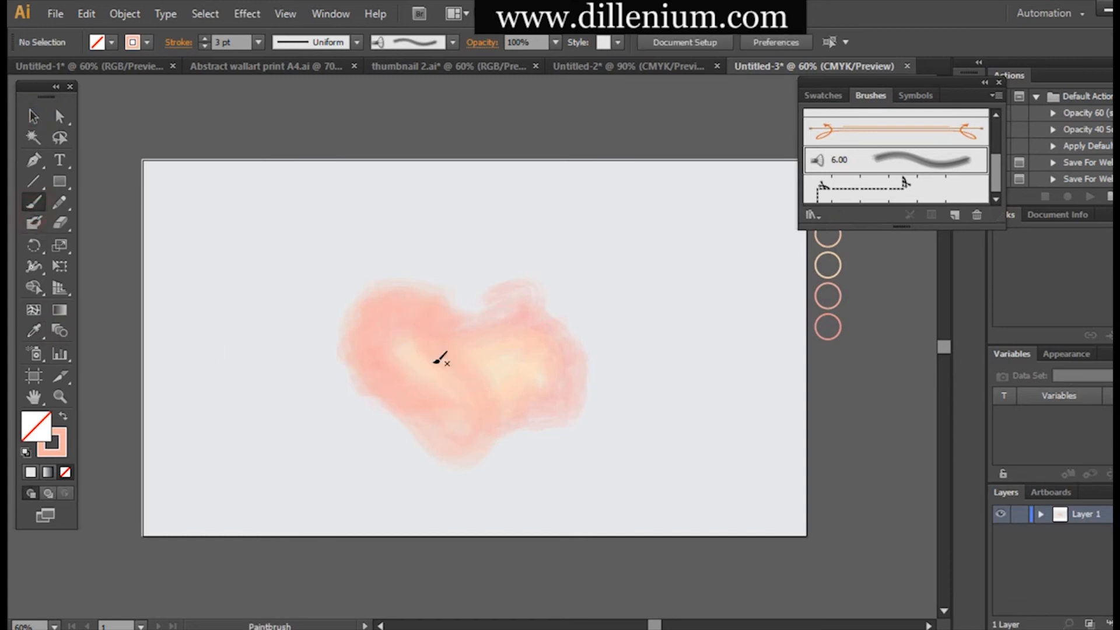
mouse_move(386, 350)
left_mouse_down()
mouse_move(539, 351)
mouse_move(505, 395)
mouse_move(423, 382)
mouse_move(446, 354)
mouse_move(511, 344)
mouse_move(524, 368)
mouse_move(416, 376)
mouse_move(481, 342)
mouse_move(509, 372)
left_mouse_up()
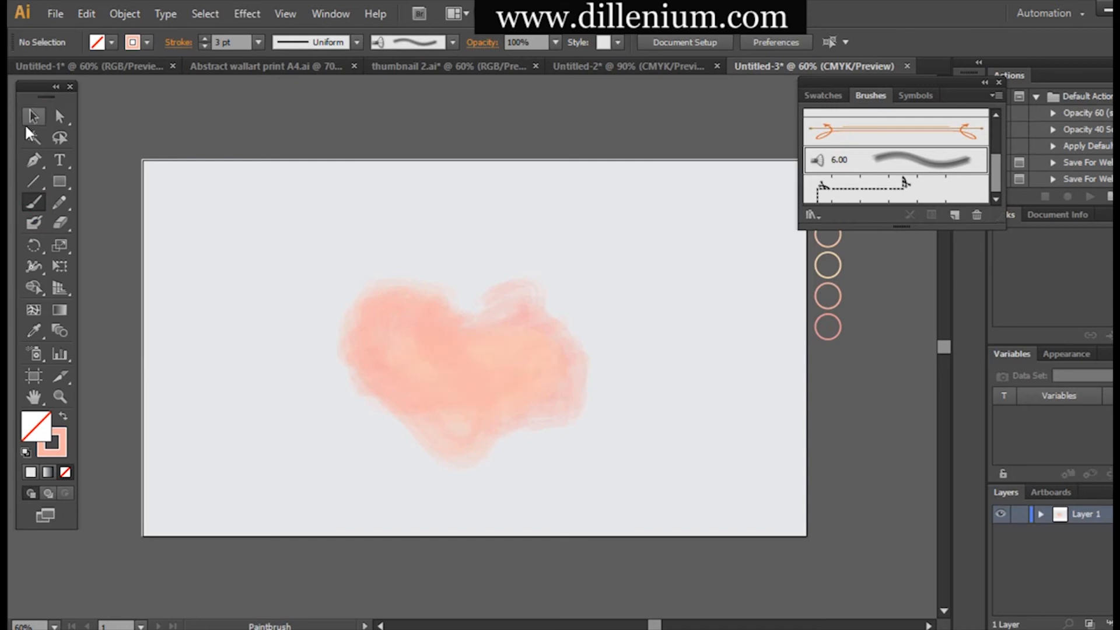
left_click(32, 116)
left_click(245, 344)
Recolor the looping stroke with the pink sampled from the bottom circle and shift it toward the shape's right side
left_click(488, 391)
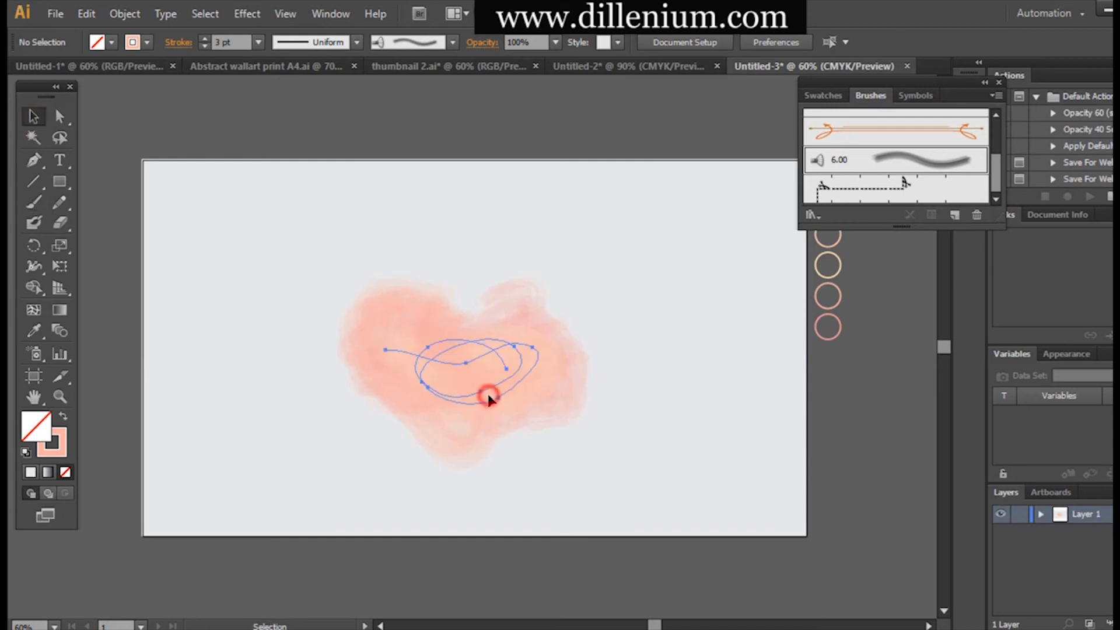
left_click(33, 330)
left_click(841, 327)
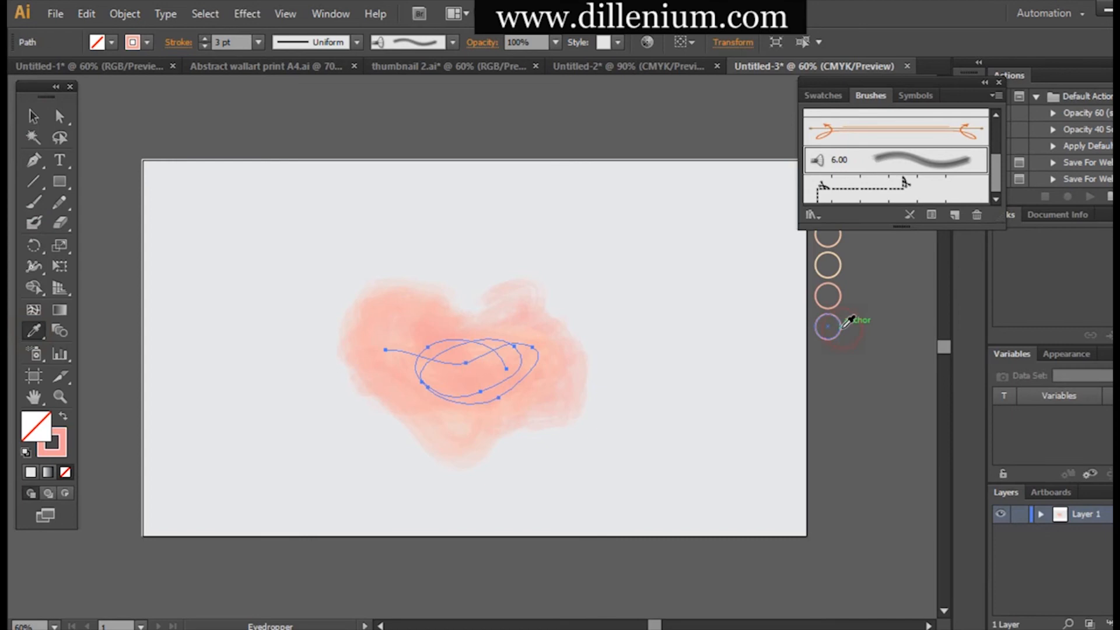
left_click(34, 116)
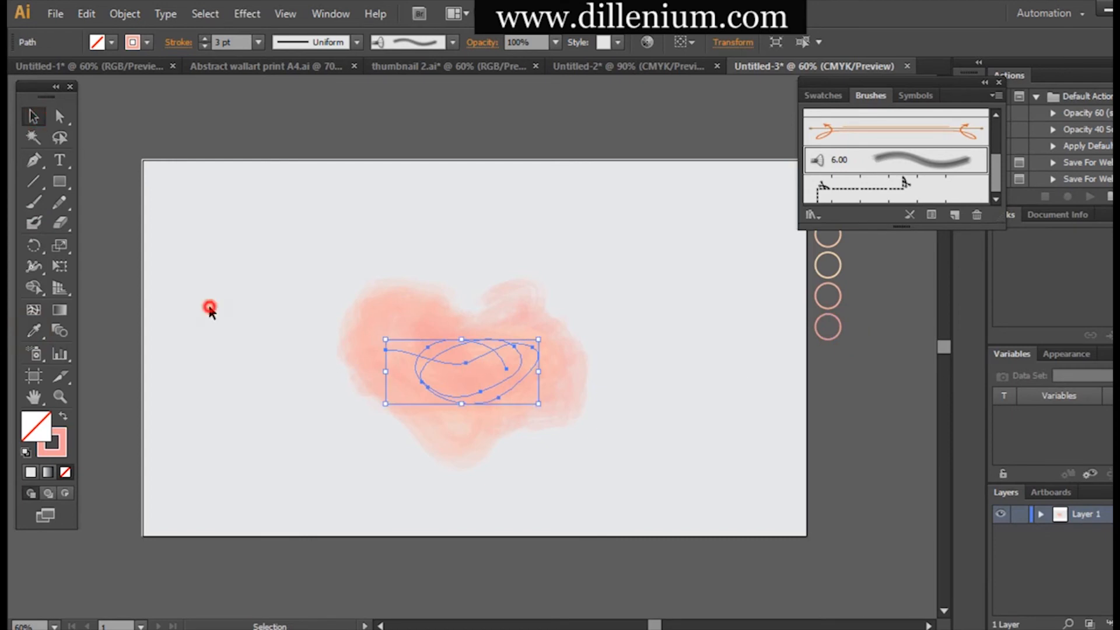
left_click(208, 307)
left_click_drag(520, 390, 533, 386)
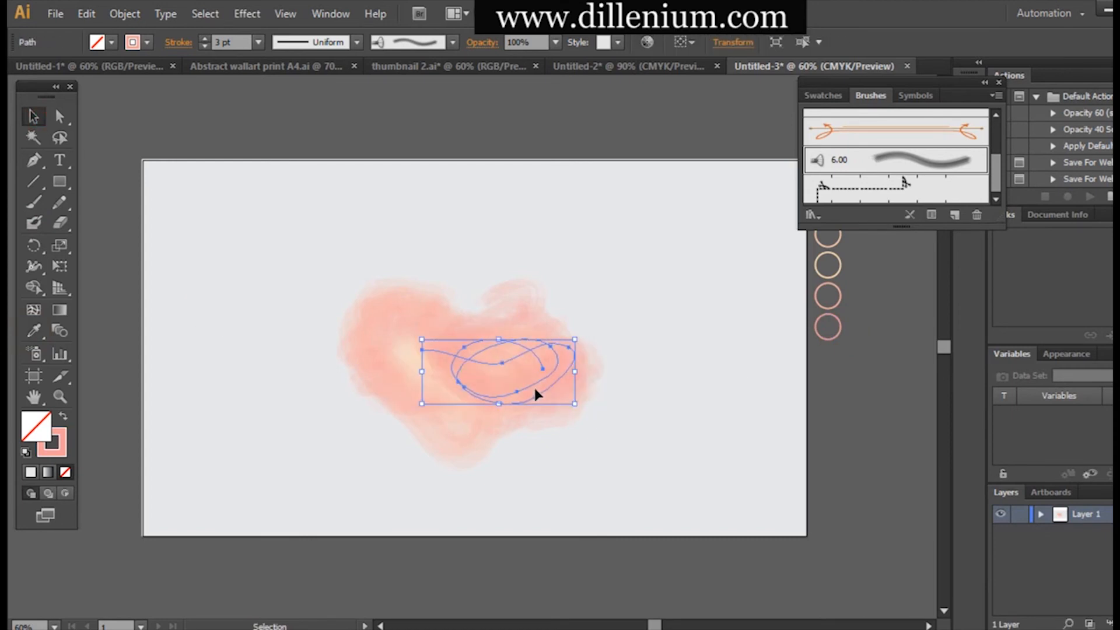
left_click(535, 479)
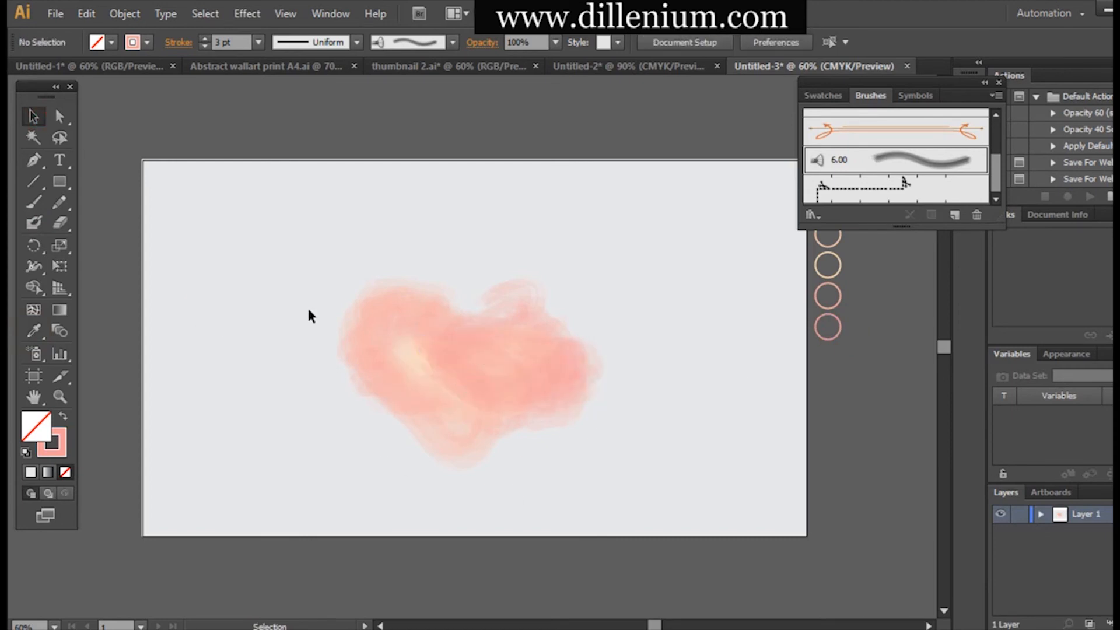
Duplicate the diagonal coral brush stroke on the shape's left side by copying and pasting it
left_click(401, 367)
key("a")
key("v")
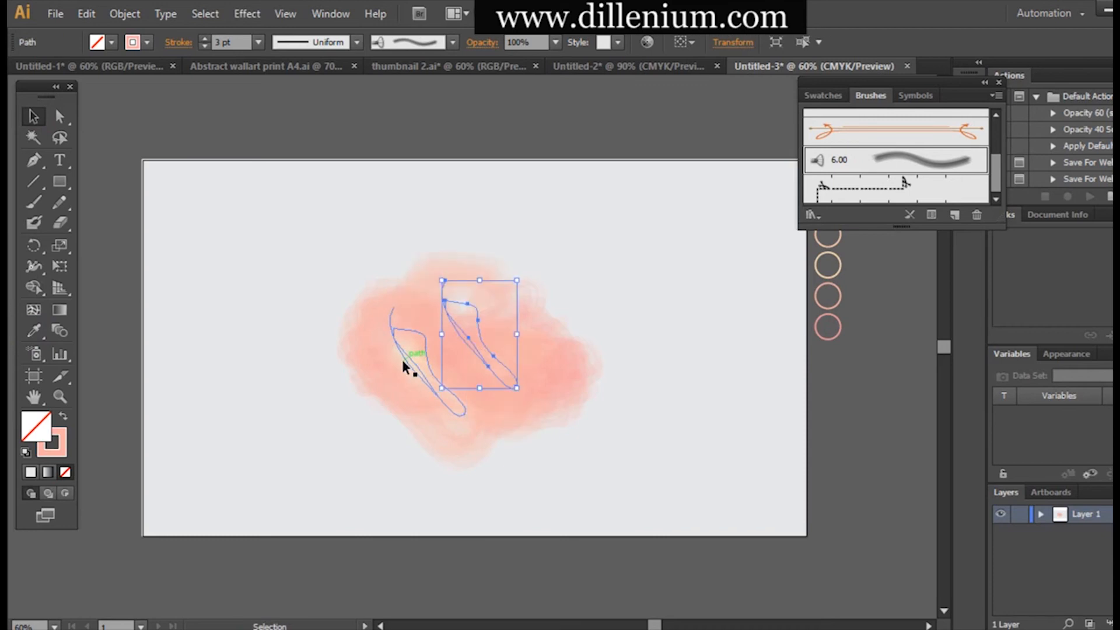
Move the duplicated diagonal stroke to the shape's right side and recolor it with the cream sampled from the third circle from the bottom
left_click_drag(403, 365, 516, 362)
left_click(524, 473)
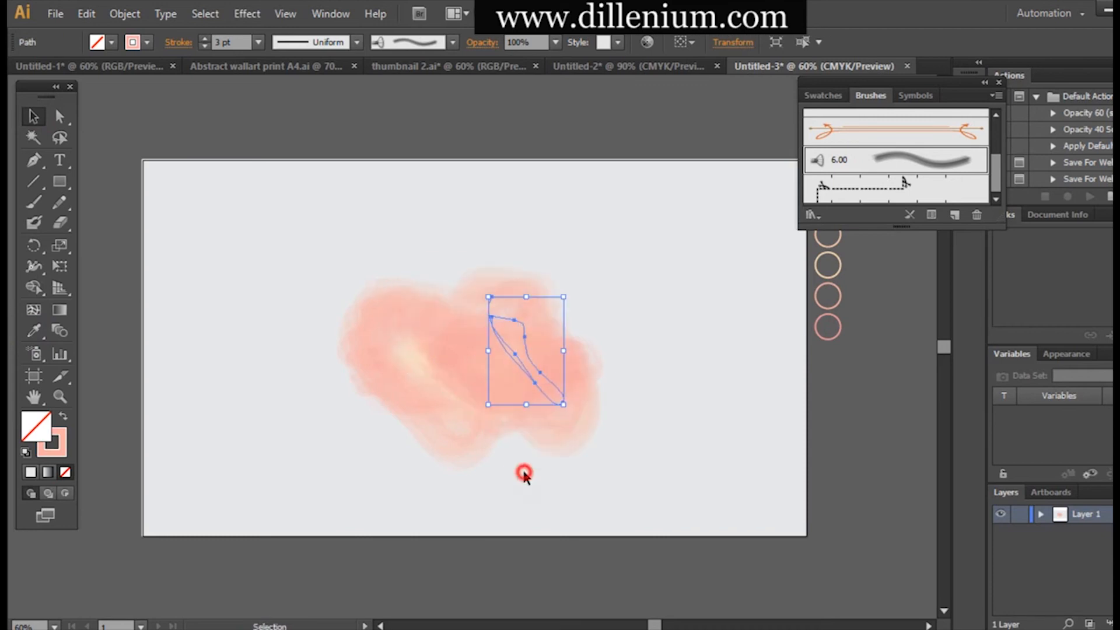
left_click(540, 379)
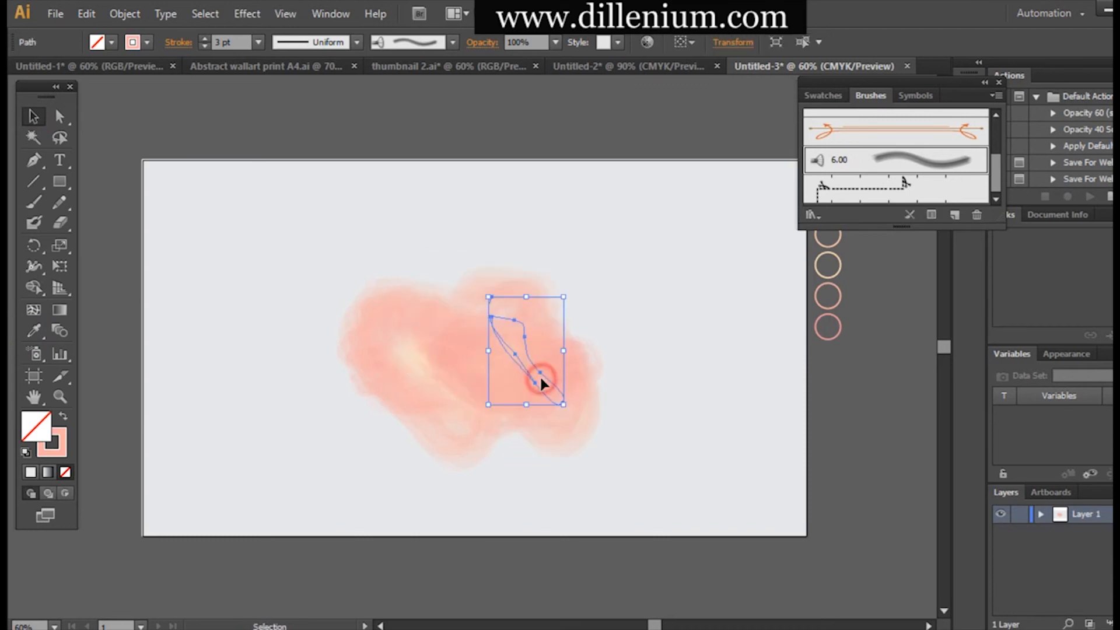
left_click(34, 330)
left_click(842, 262)
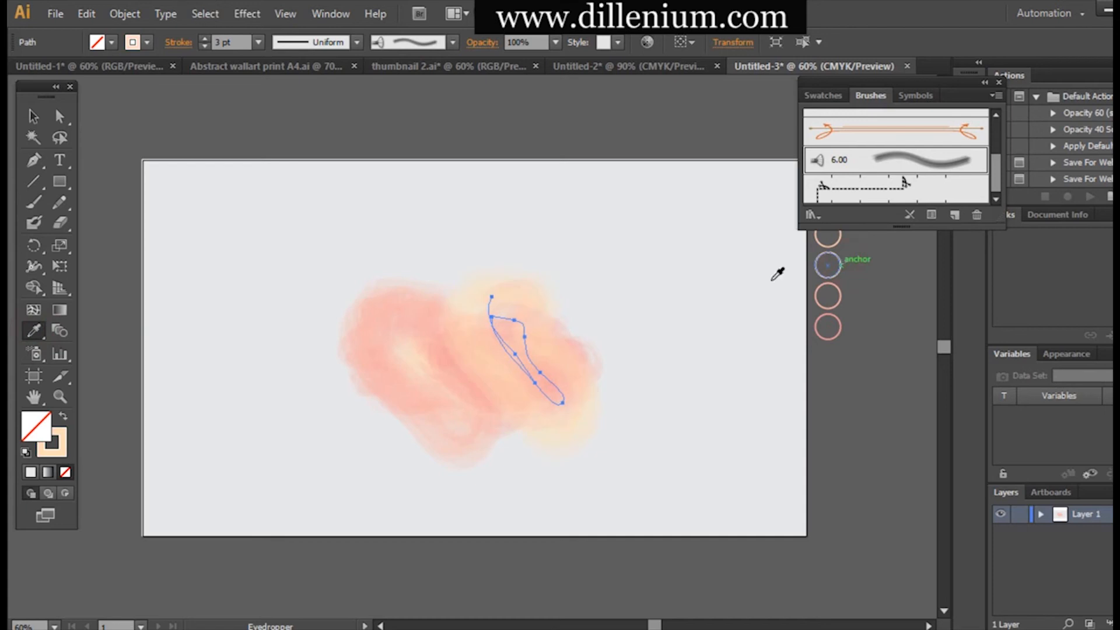
left_click(33, 116)
left_click(140, 262)
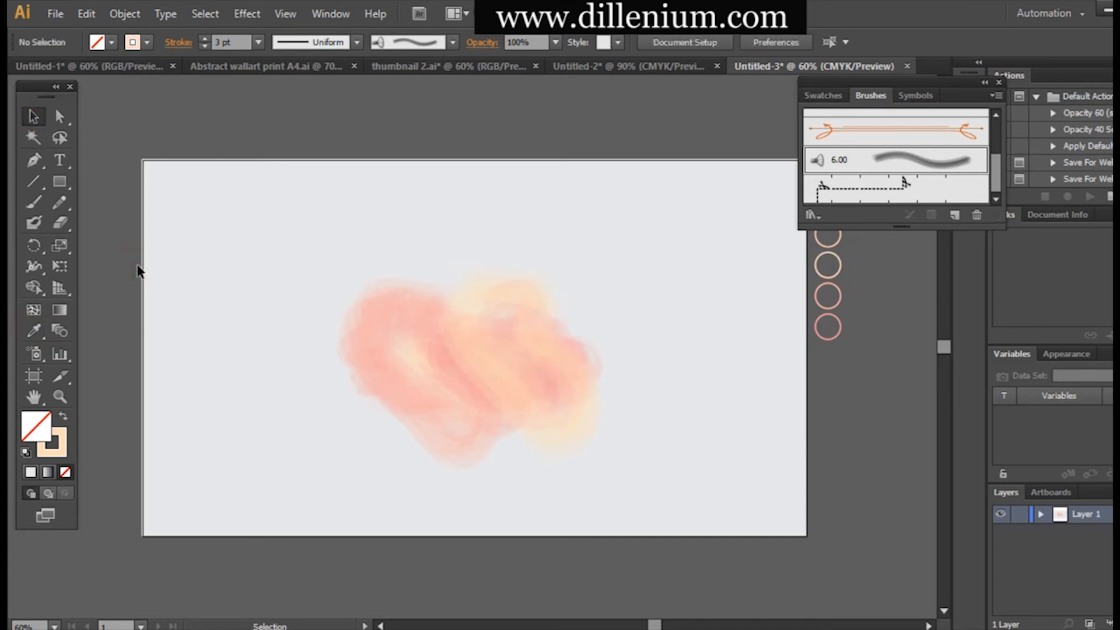
Rotate the cream stroke until it lies roughly horizontal and move it into the middle of the watercolor shape
left_click(538, 393)
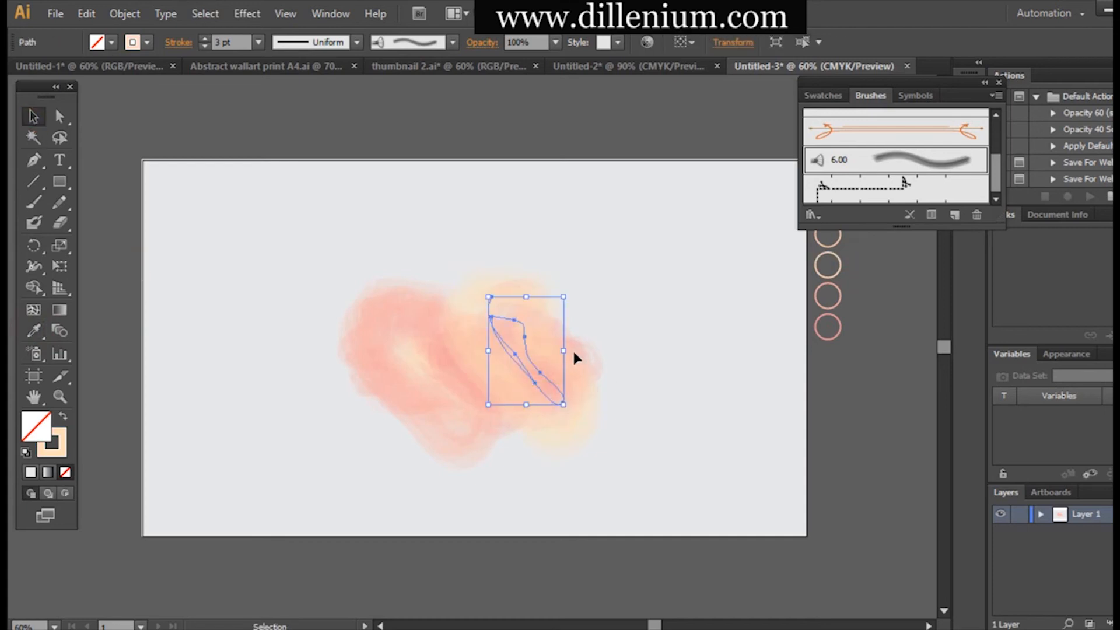
left_click_drag(572, 349, 565, 291)
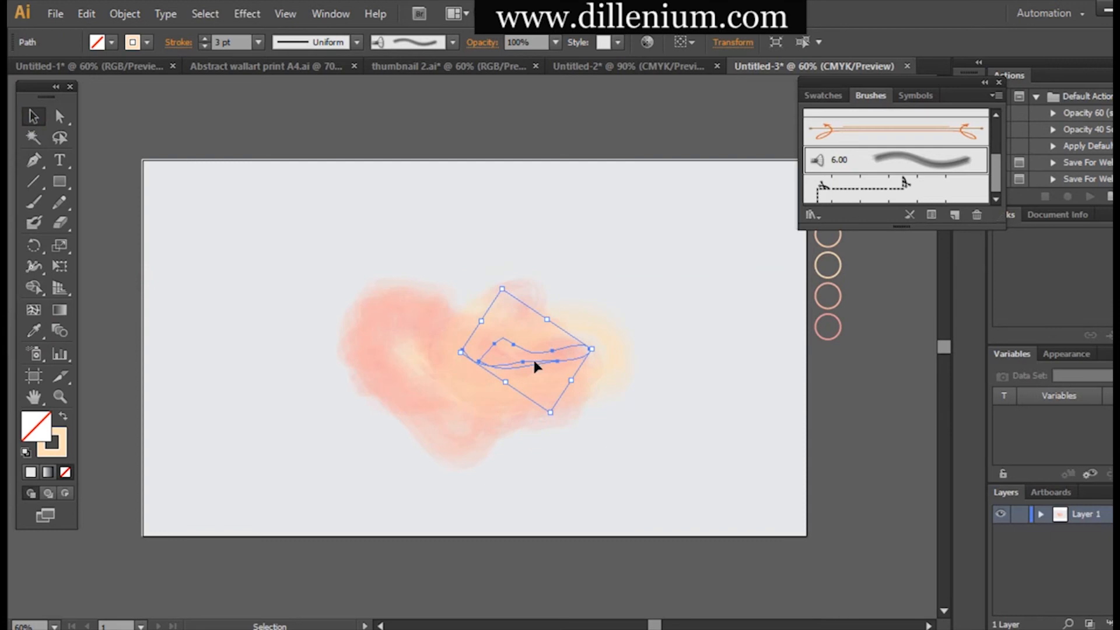
left_click_drag(533, 357, 487, 374)
left_click(657, 432)
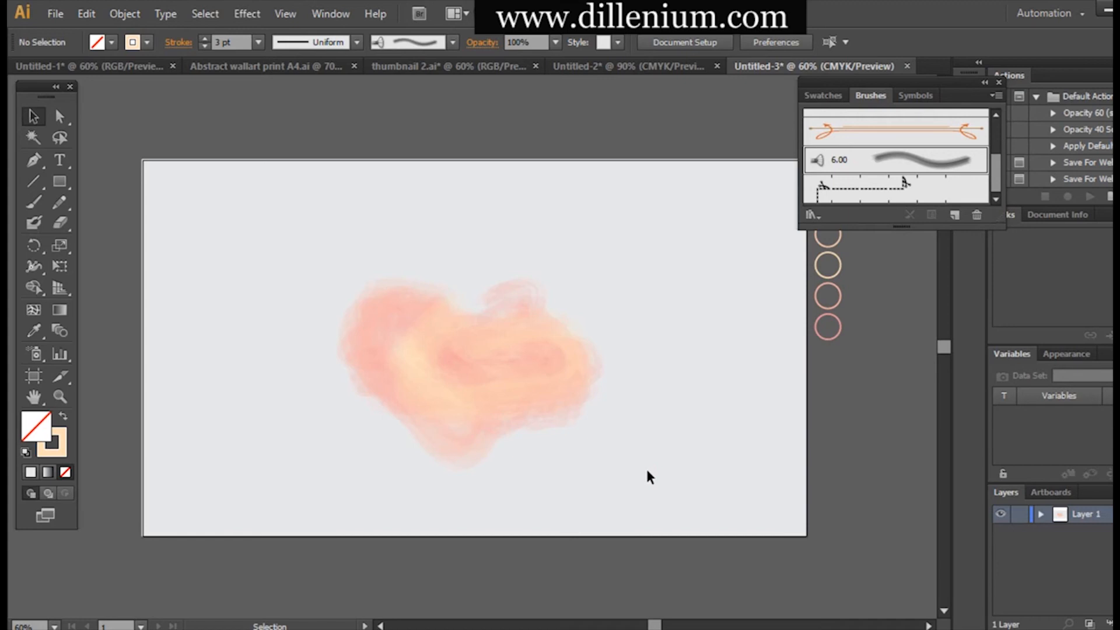
Expand the appearance of all the brush strokes forming the watercolor shape
left_click_drag(648, 472, 349, 252)
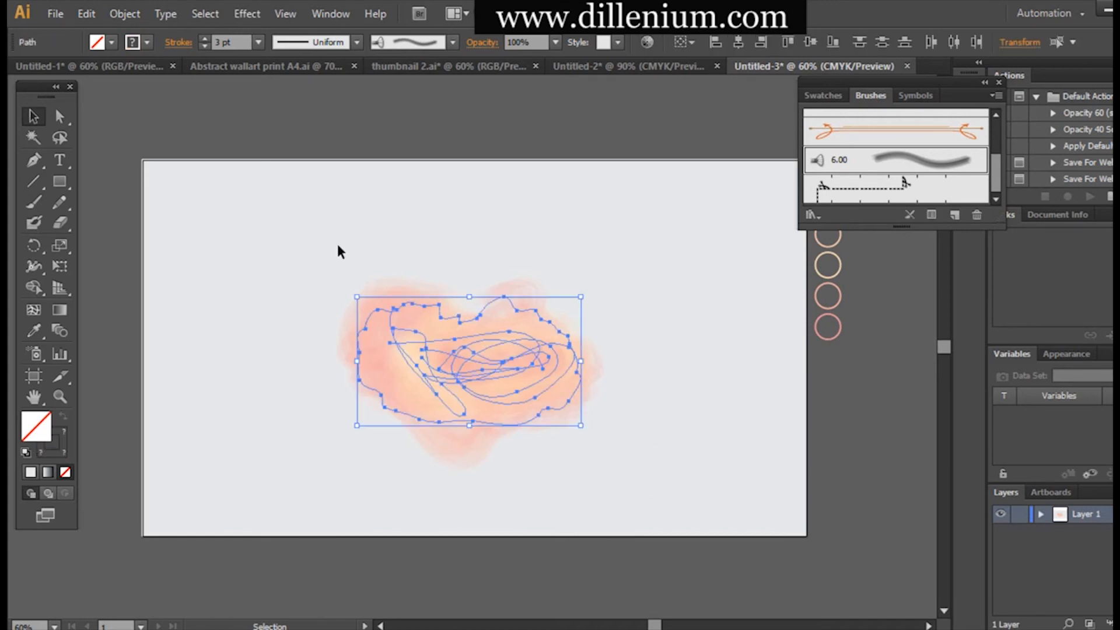
left_click(130, 12)
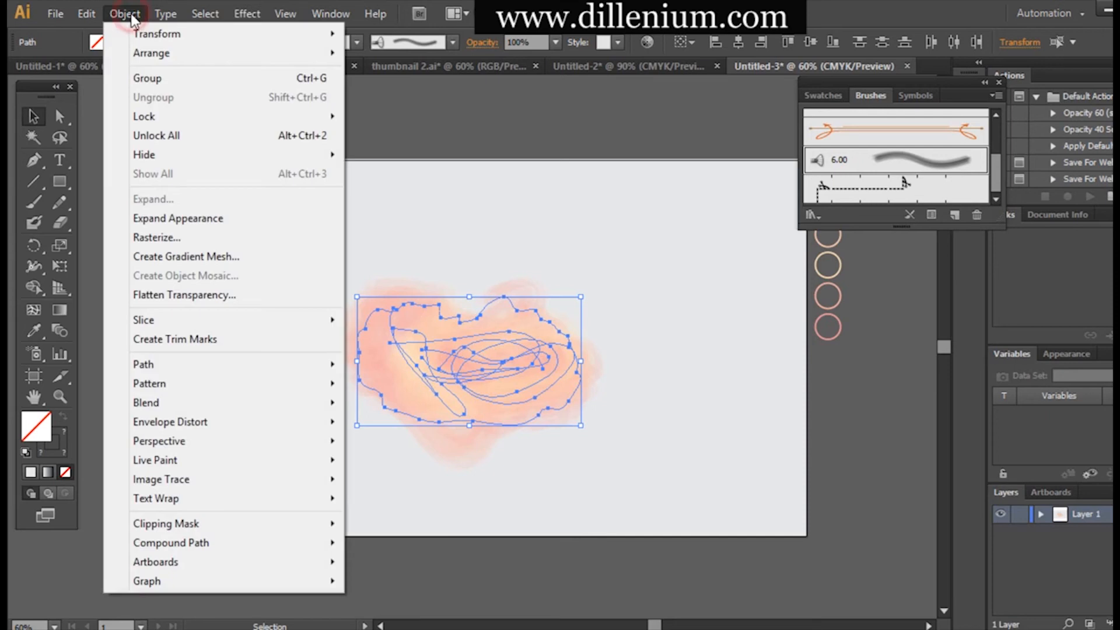
left_click(184, 217)
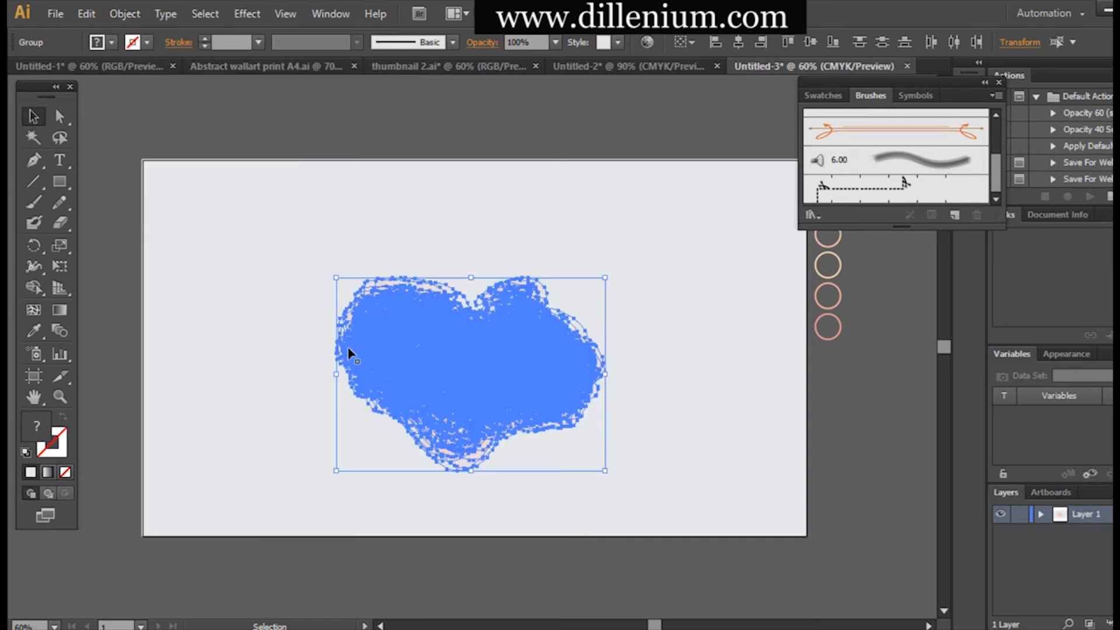
left_click(566, 509)
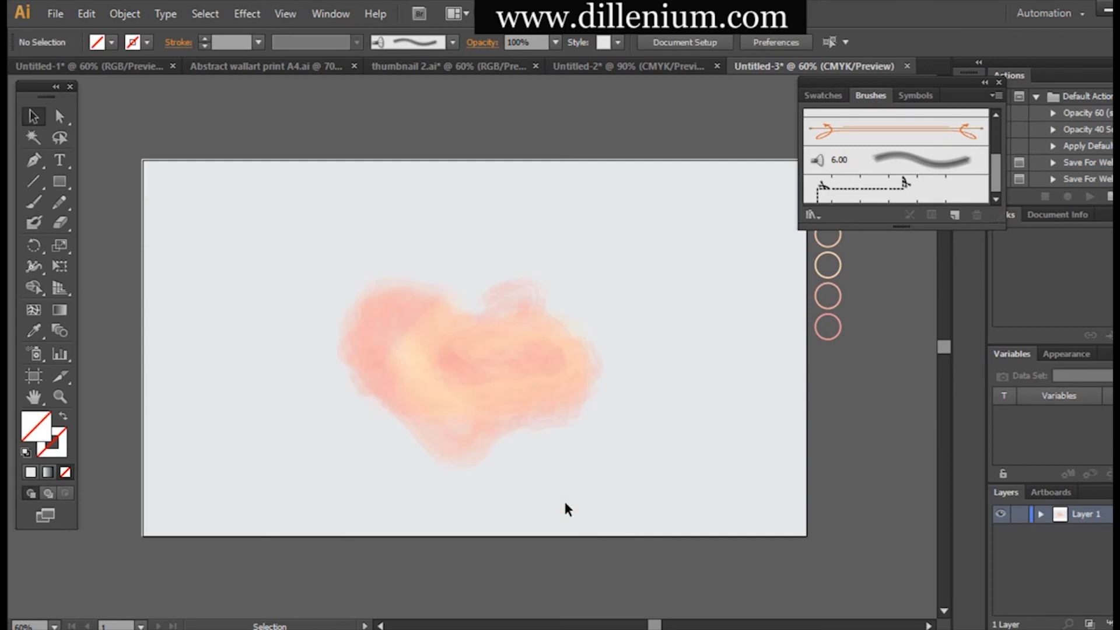
Select the whole expanded watercolor artwork and apply the Expand command to it
left_click_drag(564, 502, 266, 244)
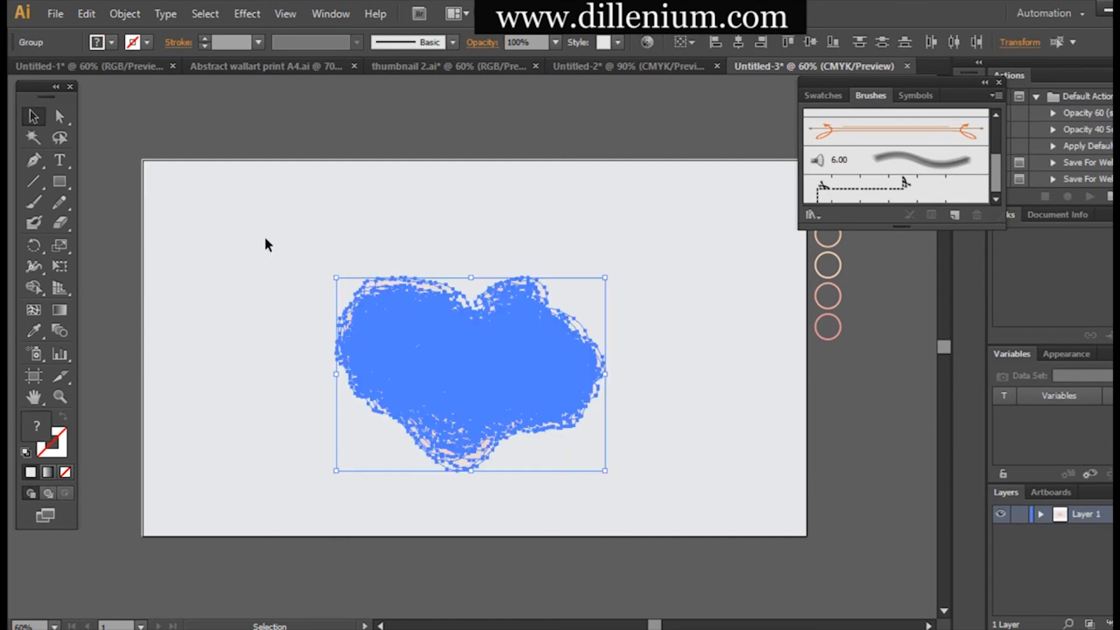
left_click(123, 14)
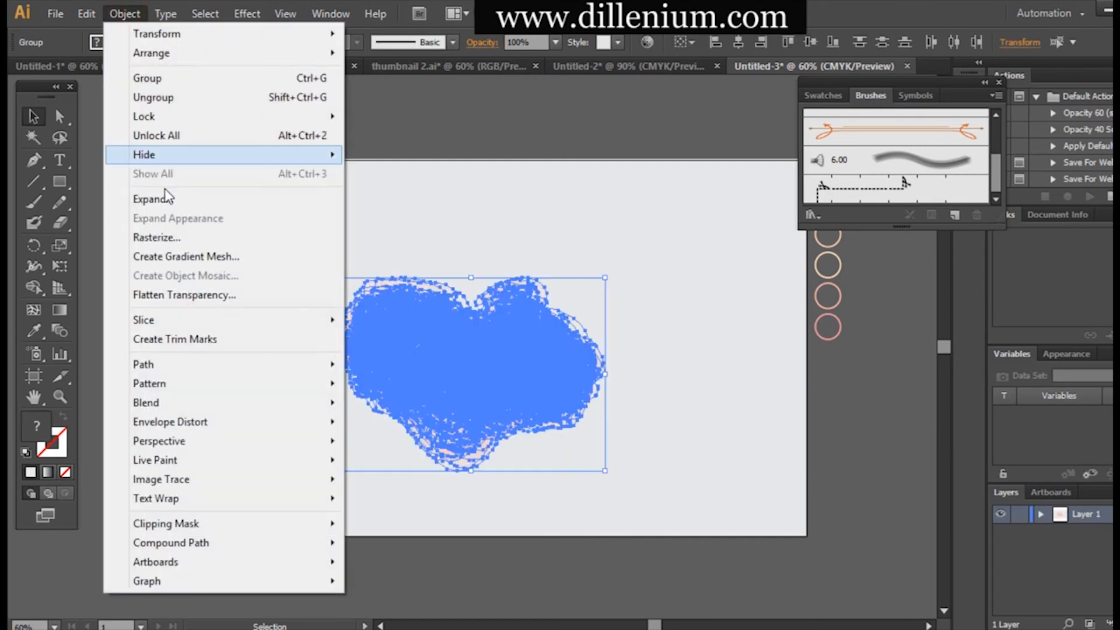
left_click(165, 198)
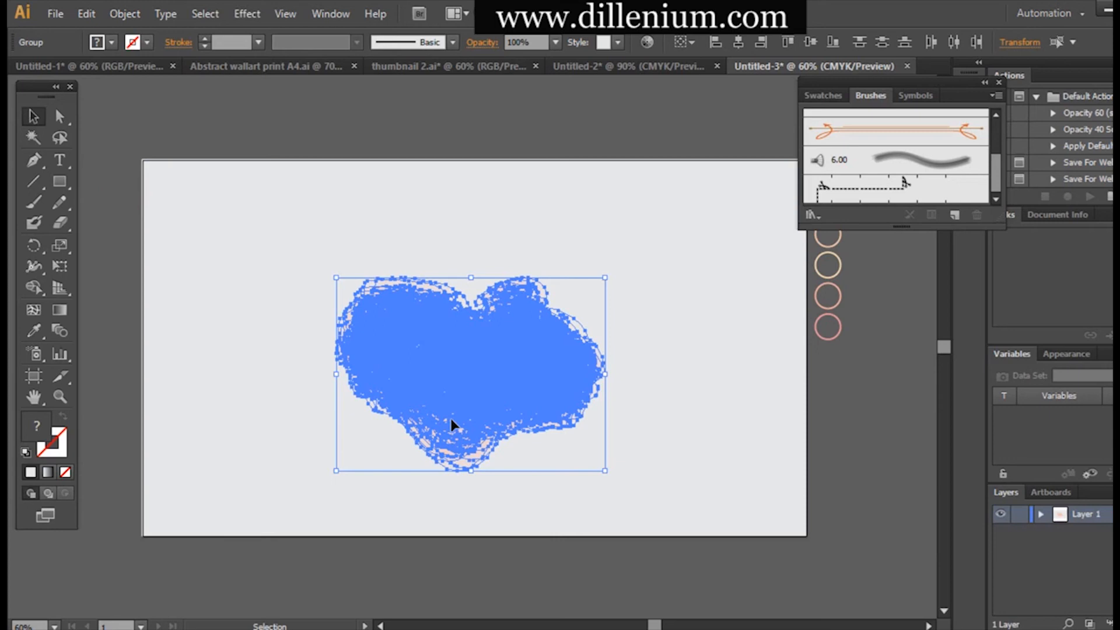
Duplicate the expanded watercolor group to the right and unite the copy into one silhouette with Pathfinder
left_click_drag(451, 418, 603, 389)
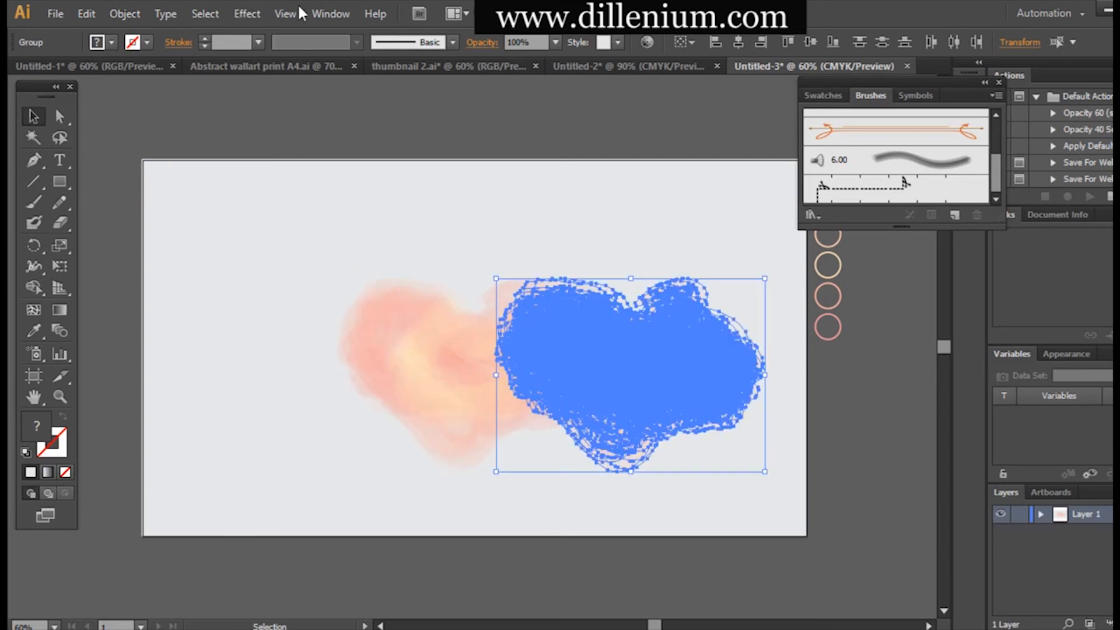
left_click(330, 14)
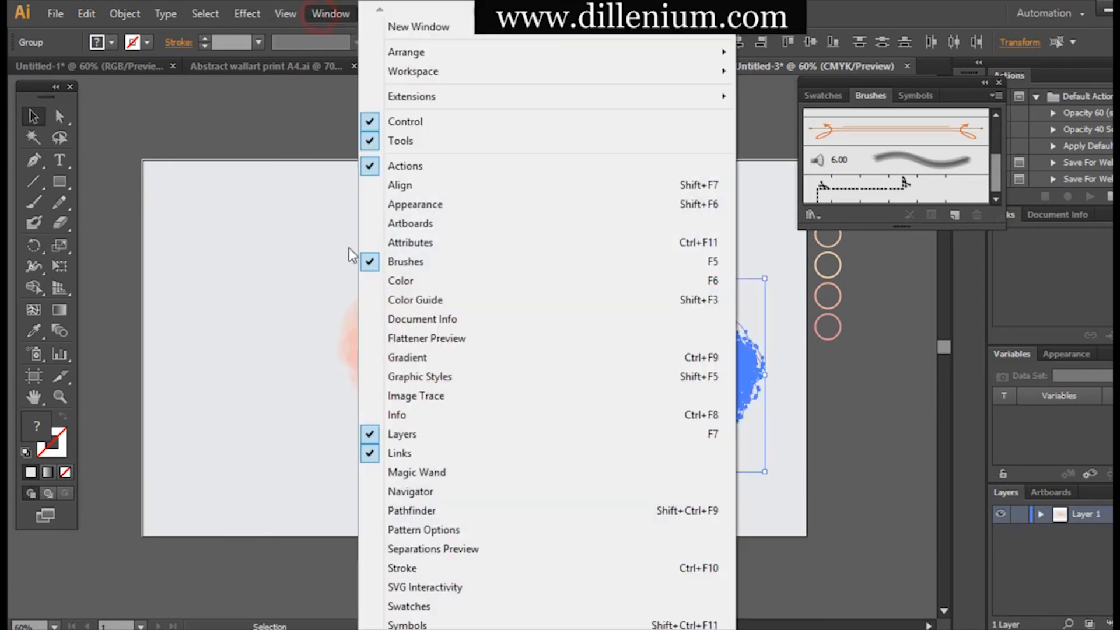
left_click(408, 511)
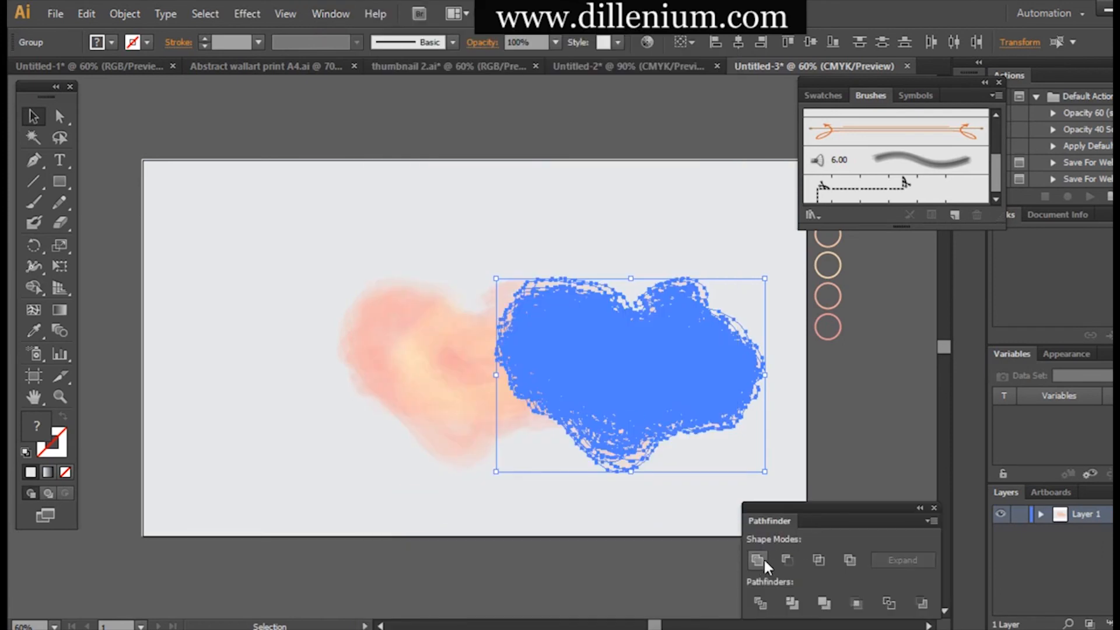
left_click(758, 559)
left_click(604, 527)
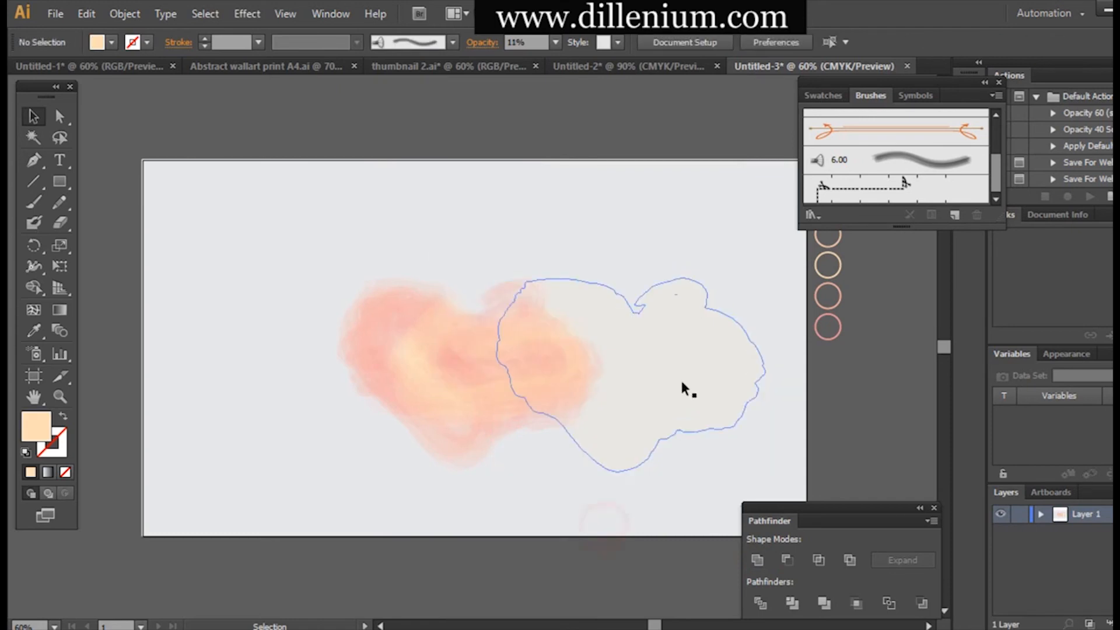
Set the opacity of the united cream silhouette to 50%
left_click(682, 383)
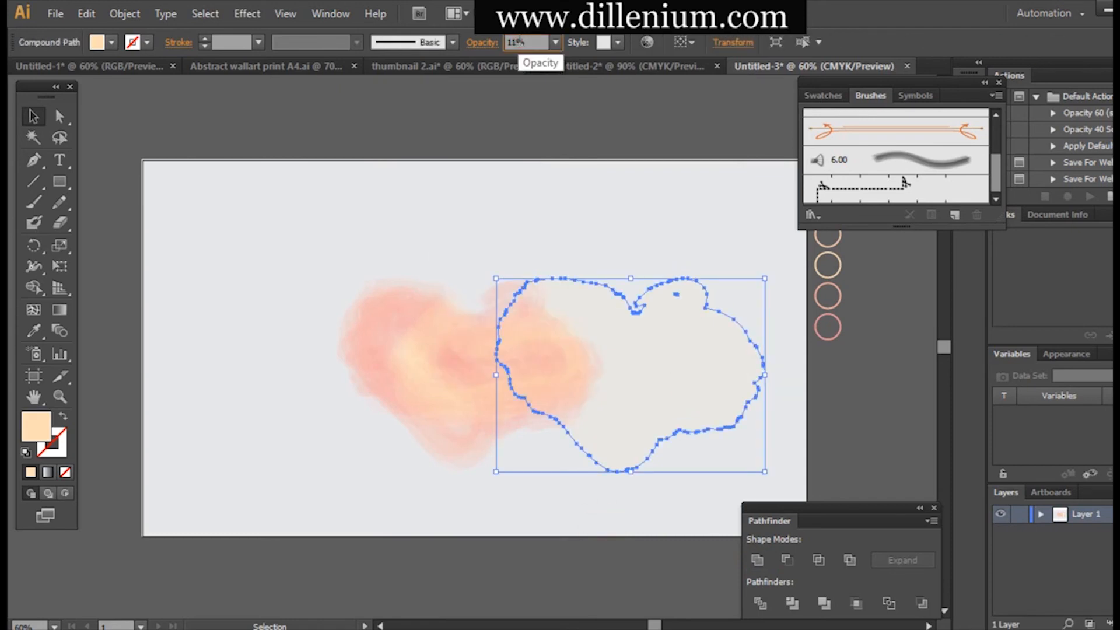
scroll(519, 41, "up", 9)
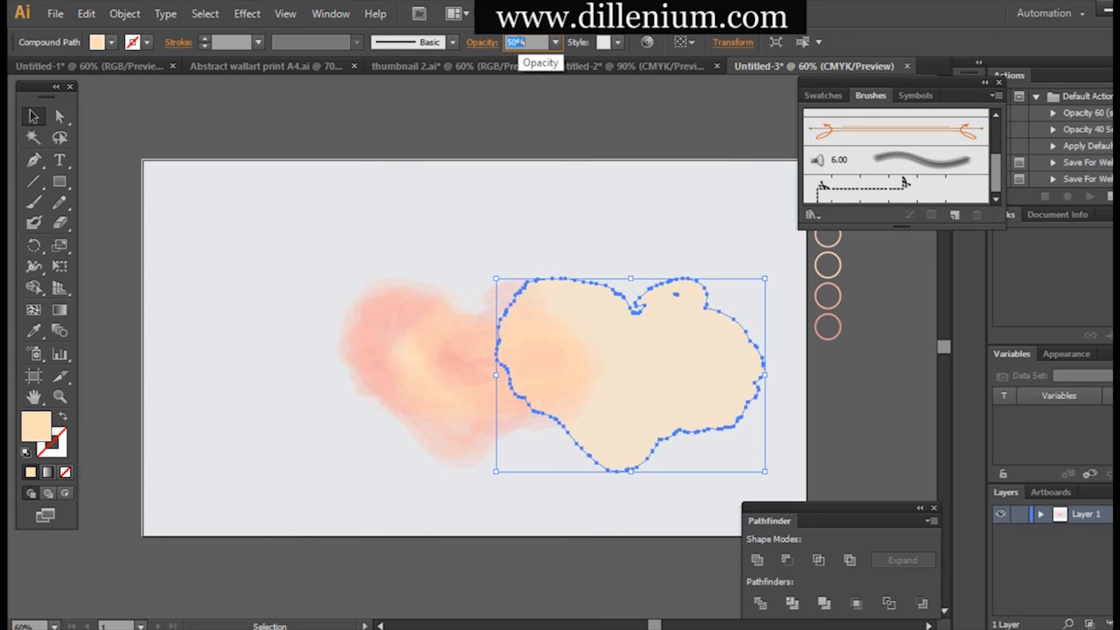
left_click(555, 164)
Move the cream silhouette so it overlaps the lower-left part of the watercolor blob
left_click(650, 333)
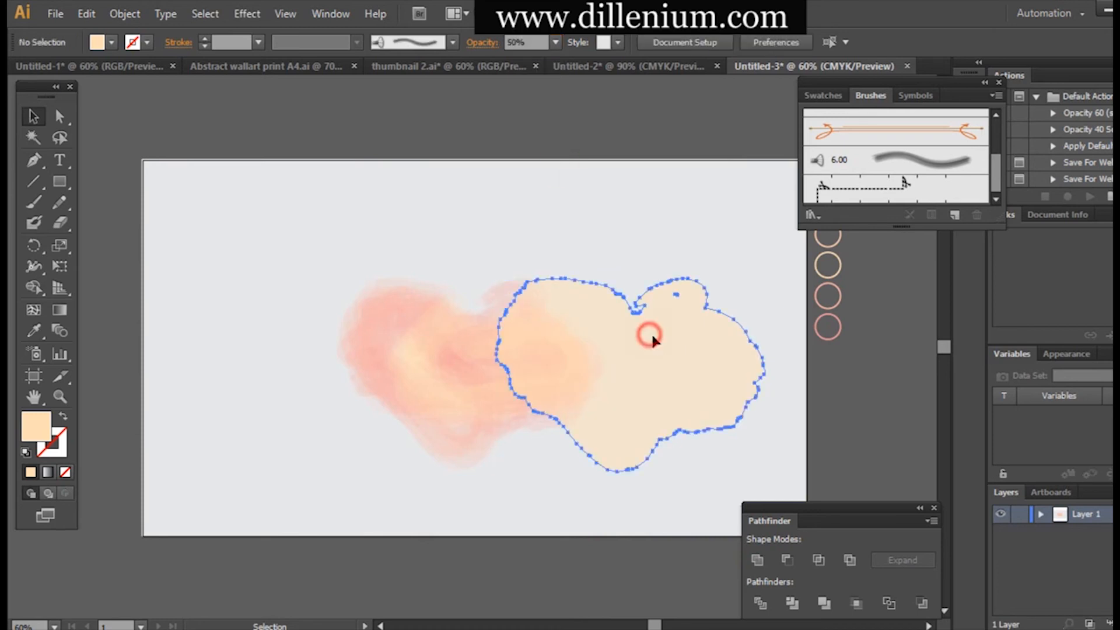
left_click_drag(650, 331, 859, 429)
left_click(652, 303)
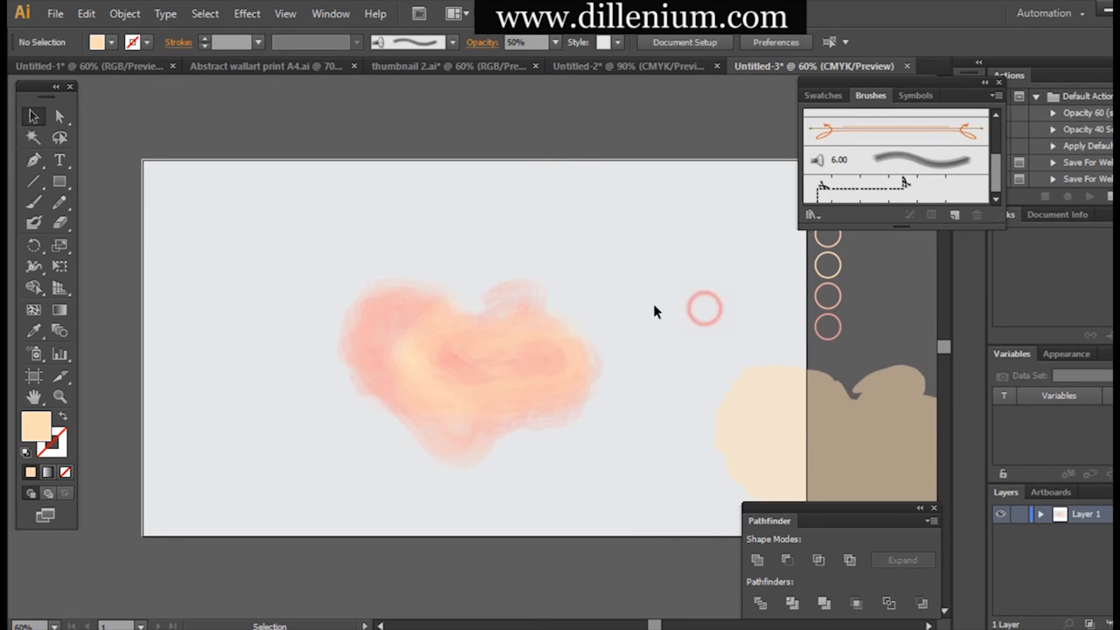
left_click_drag(308, 253, 627, 475)
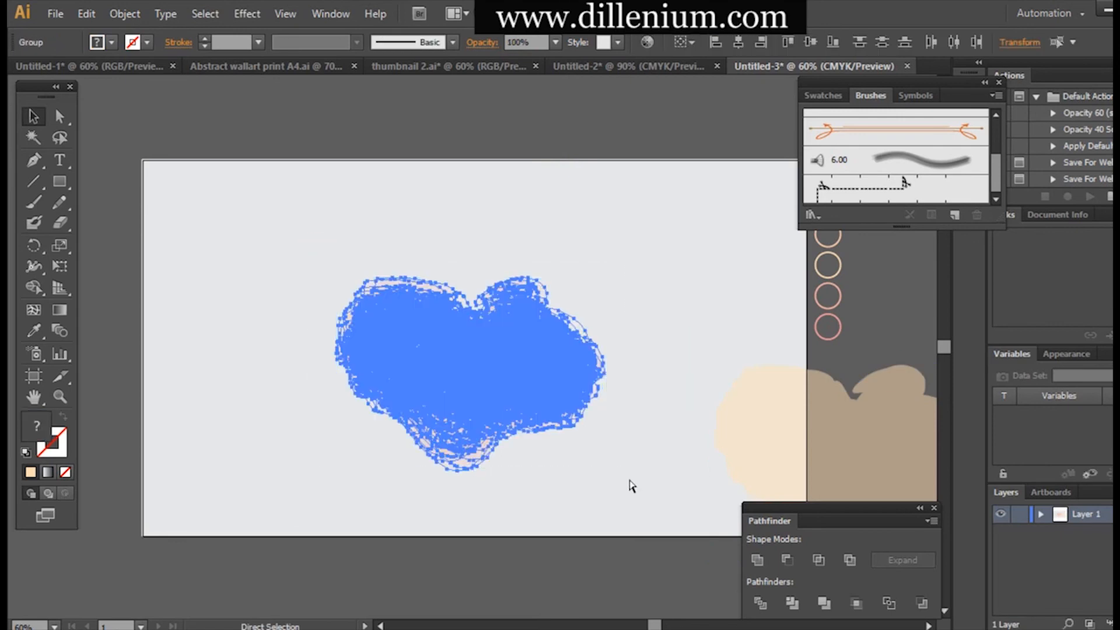
left_click_drag(850, 429, 821, 429)
left_click_drag(433, 364, 414, 417)
Bring the watercolor group in front of the cream silhouette and align the silhouette beneath it
left_click(540, 328)
right_click(542, 330)
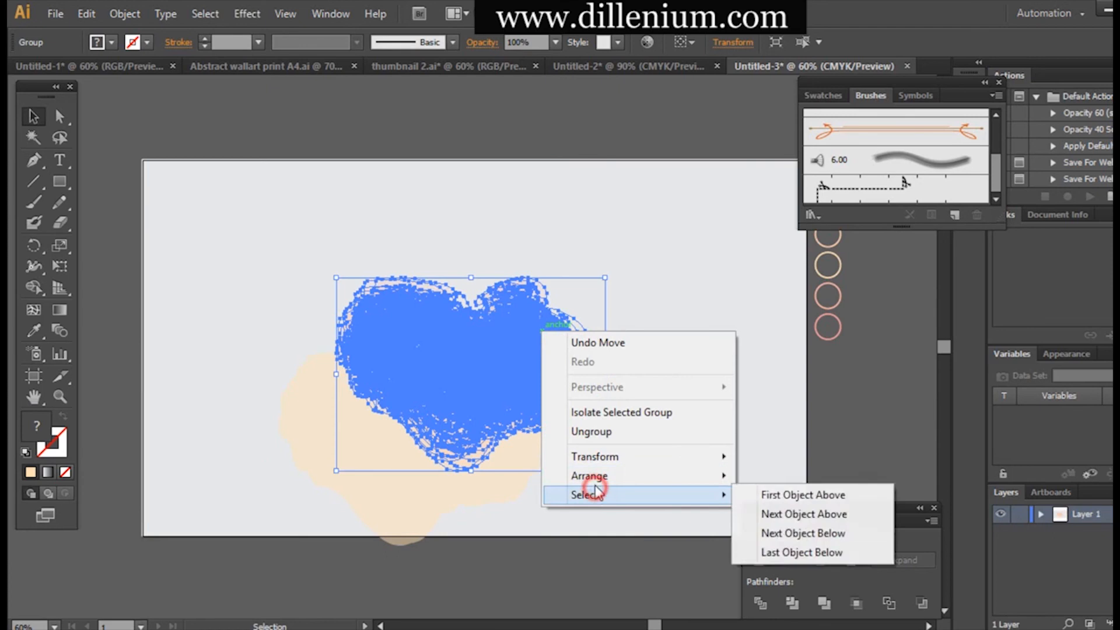
mouse_move(609, 477)
left_click(784, 476)
left_click(717, 422)
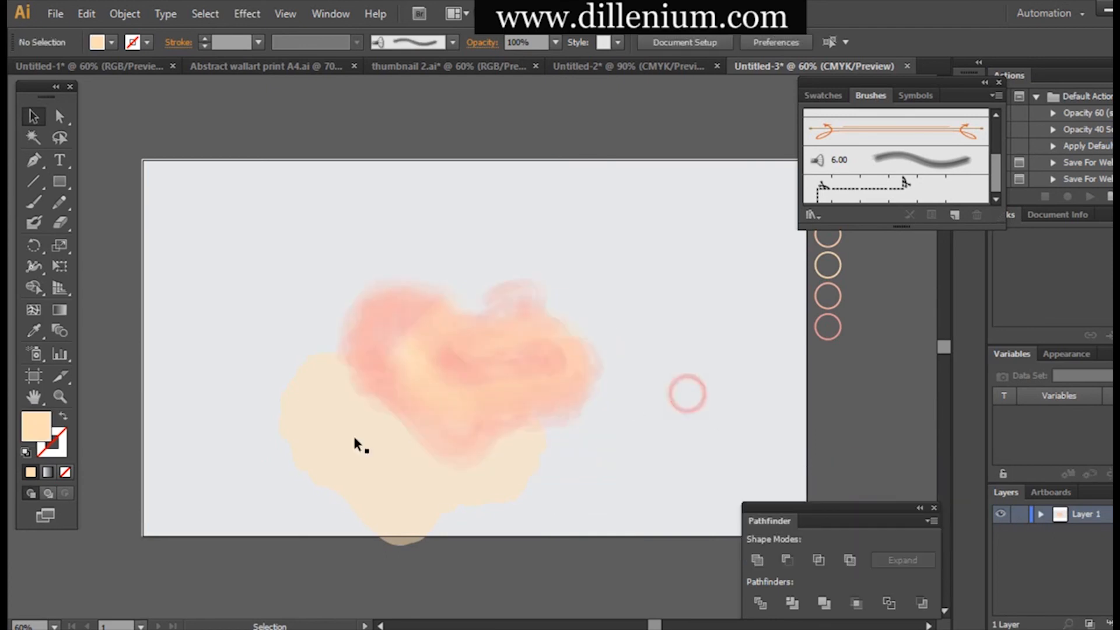
left_click_drag(280, 434, 344, 363)
left_click(329, 472)
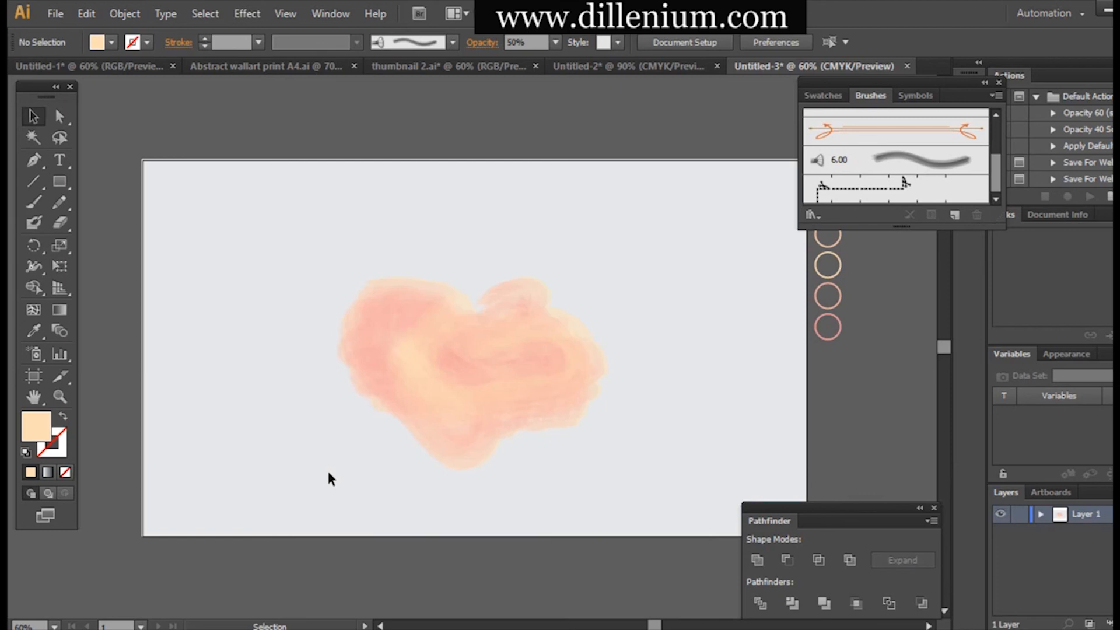
Set the opacity of the watercolor group and the silhouette together to 30%
left_click_drag(328, 473, 480, 372)
left_click(527, 42)
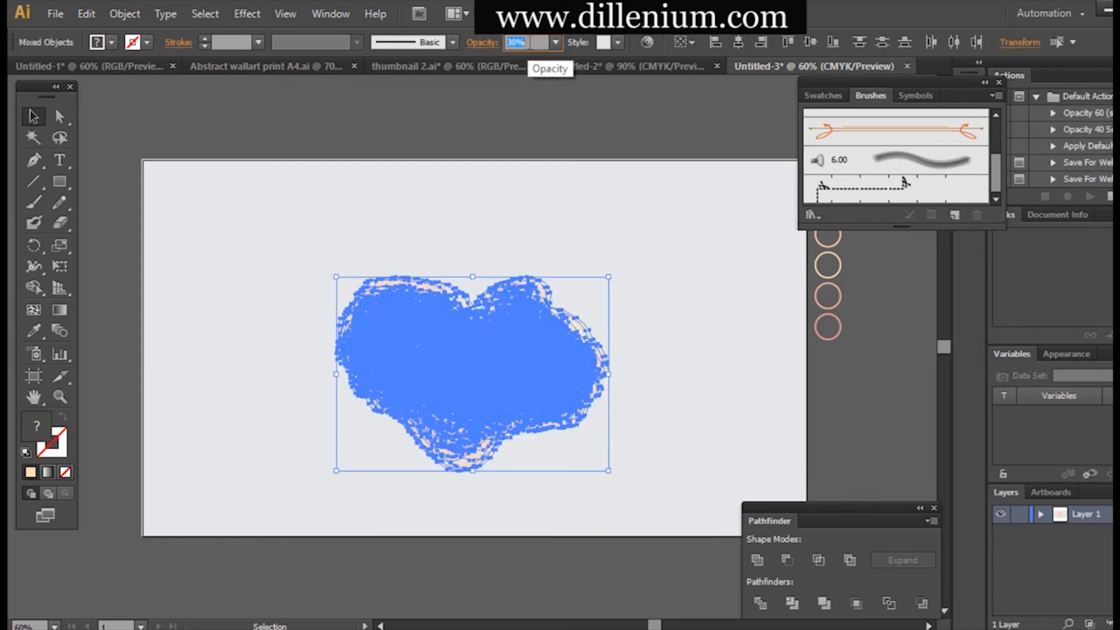
left_click(530, 218)
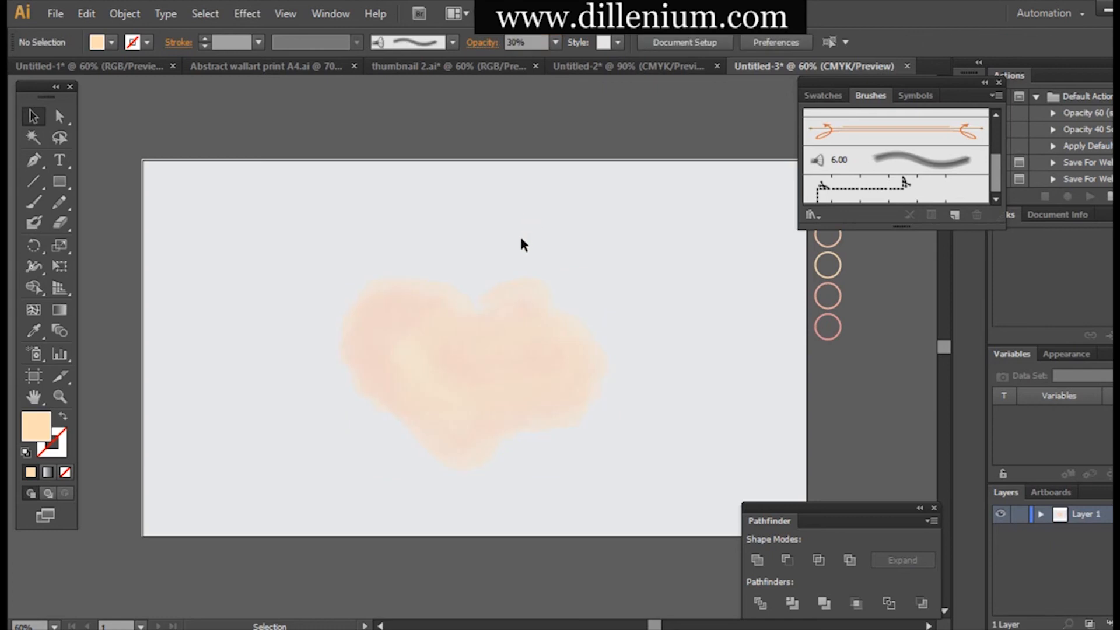
Set the opacity of both the watercolor group and the cream silhouette to 60%
left_click_drag(521, 243, 412, 407)
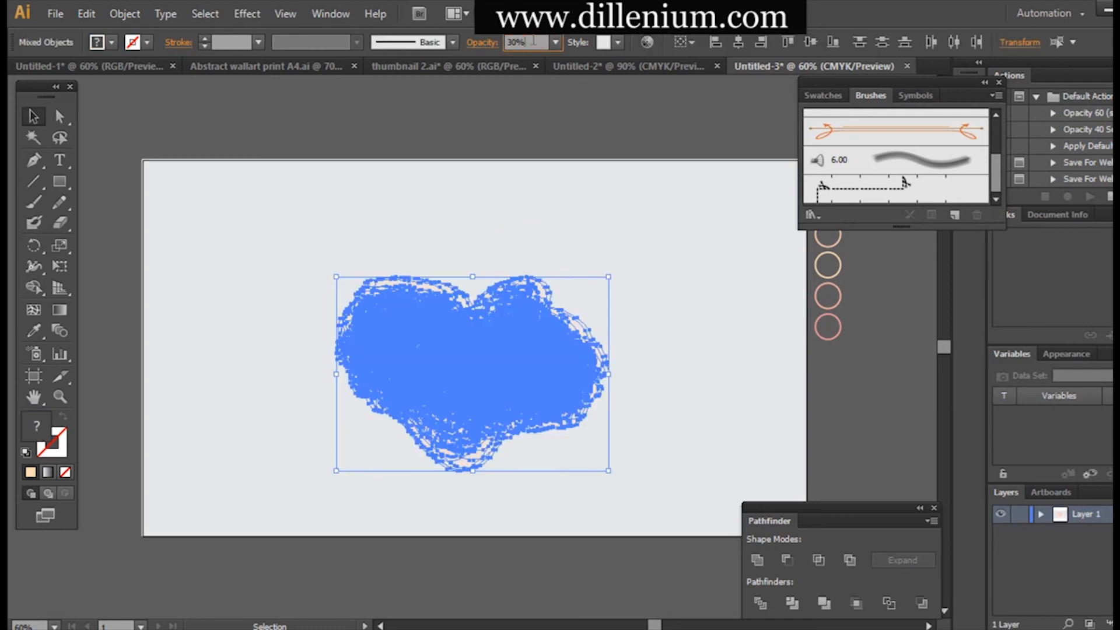
scroll(533, 42, "up", 1)
left_click(517, 155)
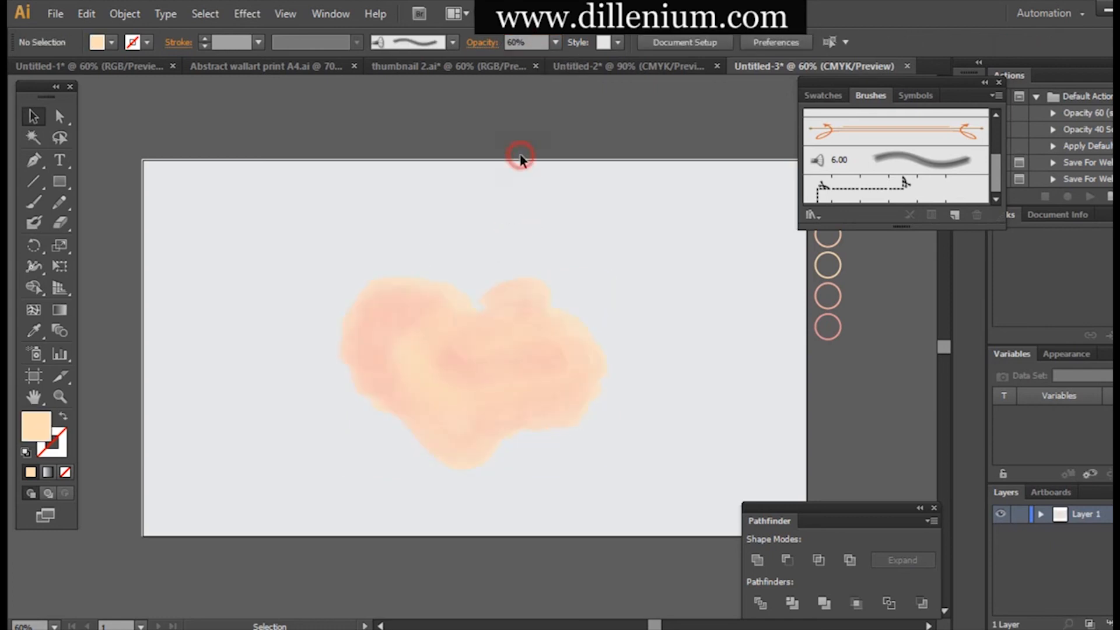
Set the opacity of the watercolor group alone to 100% and realign it over the cream silhouette
left_click(487, 358)
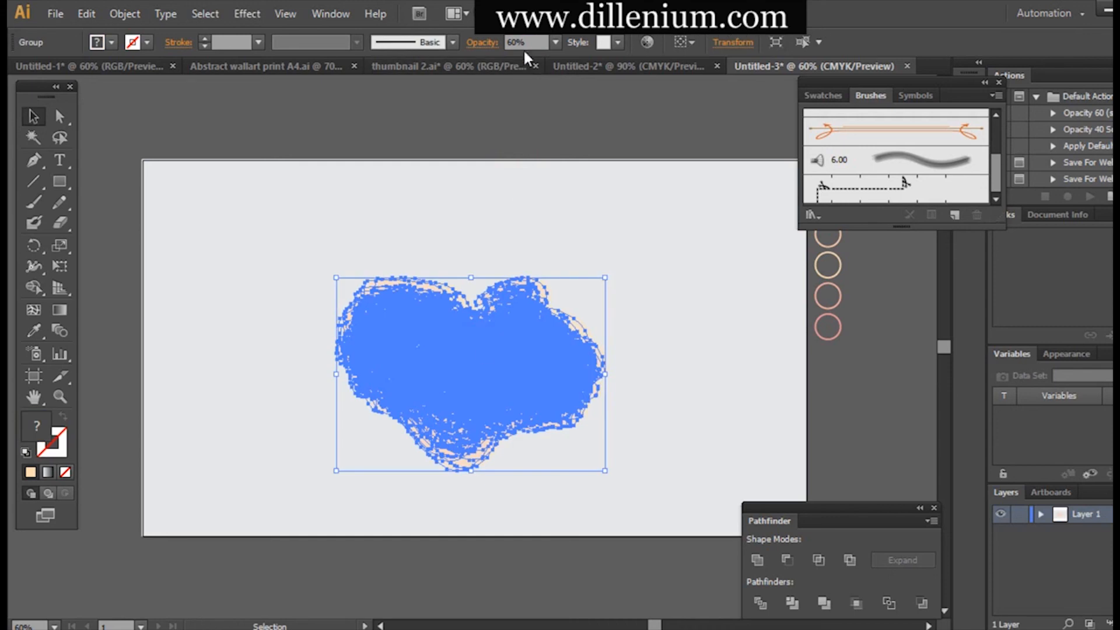
left_click_drag(551, 370, 458, 366)
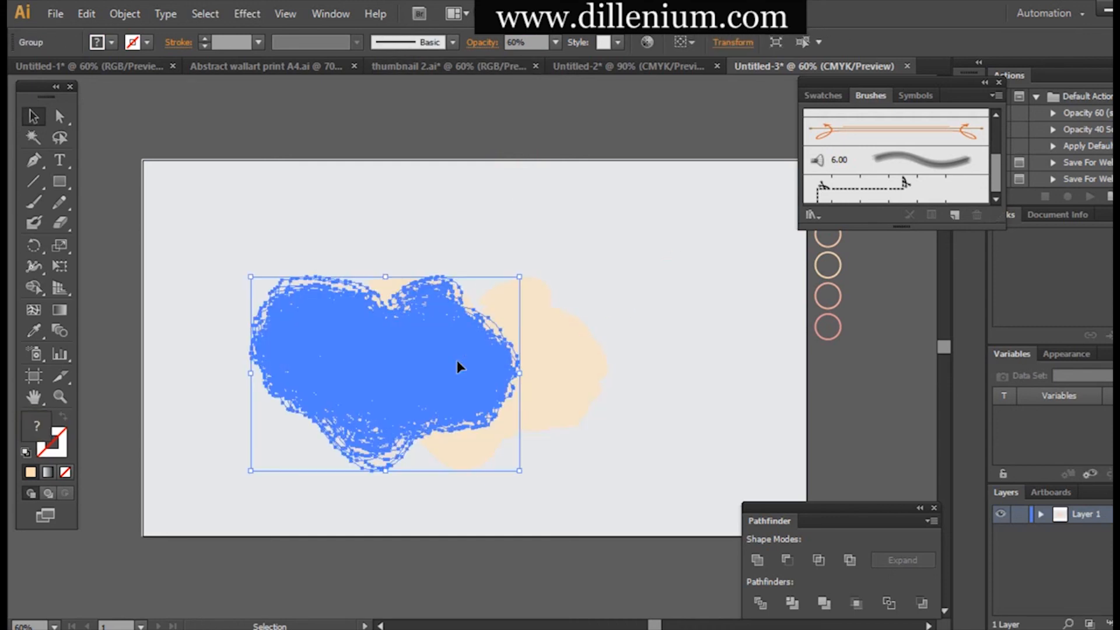
left_click(533, 42)
scroll(533, 42, "up", 1)
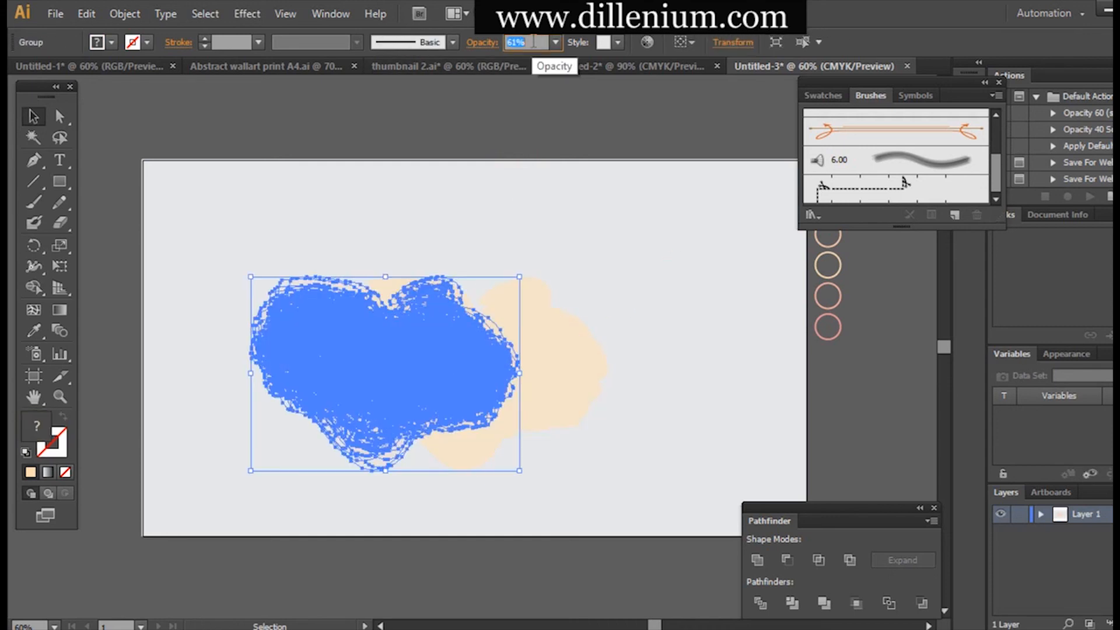
key("Return")
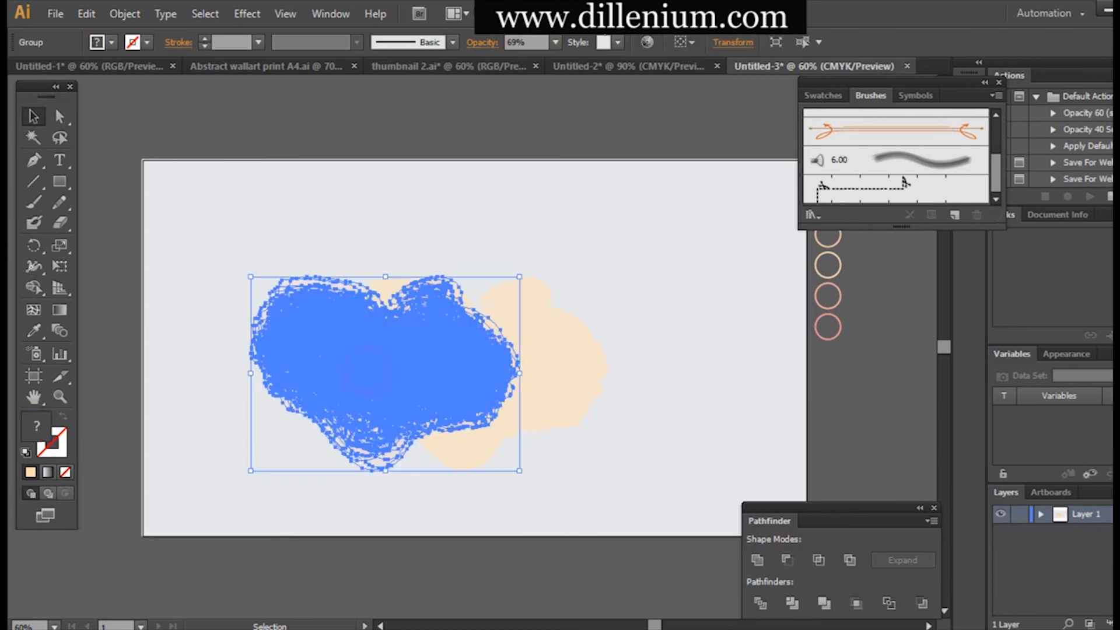
left_click(527, 42)
scroll(527, 42, "up", 11)
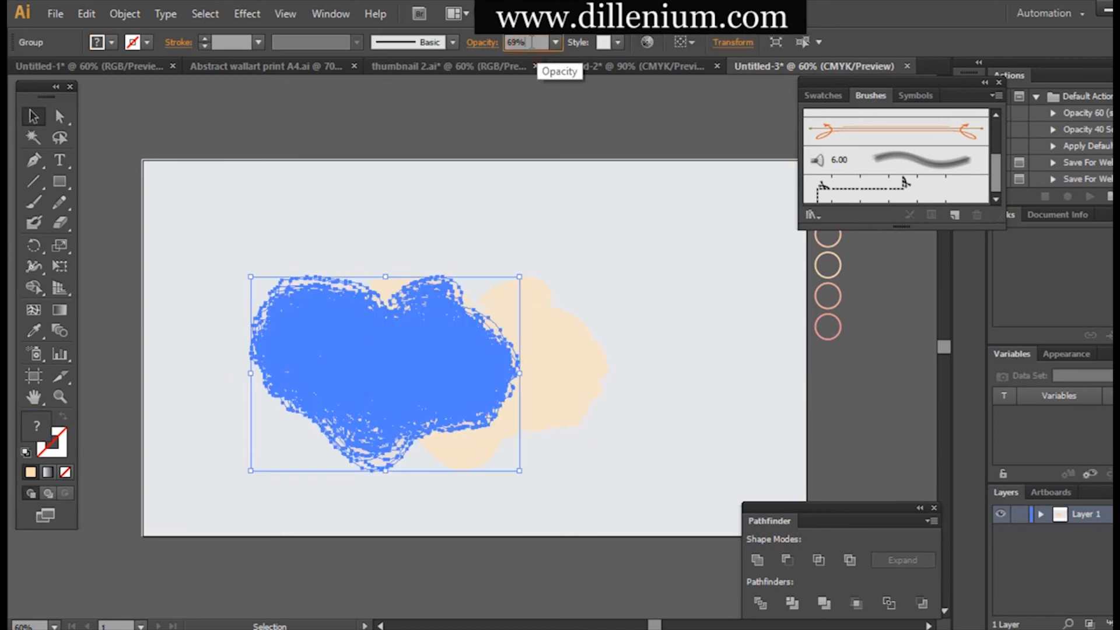
left_click(563, 257)
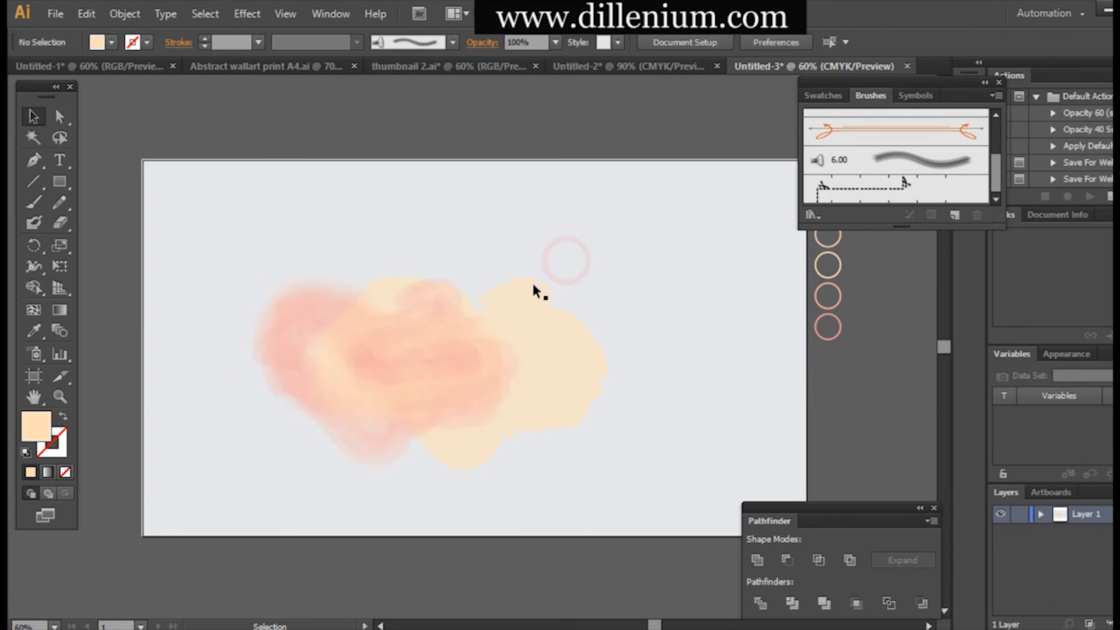
mouse_move(386, 365)
left_mouse_down()
mouse_move(512, 355)
mouse_move(479, 356)
left_mouse_up()
left_click(664, 426)
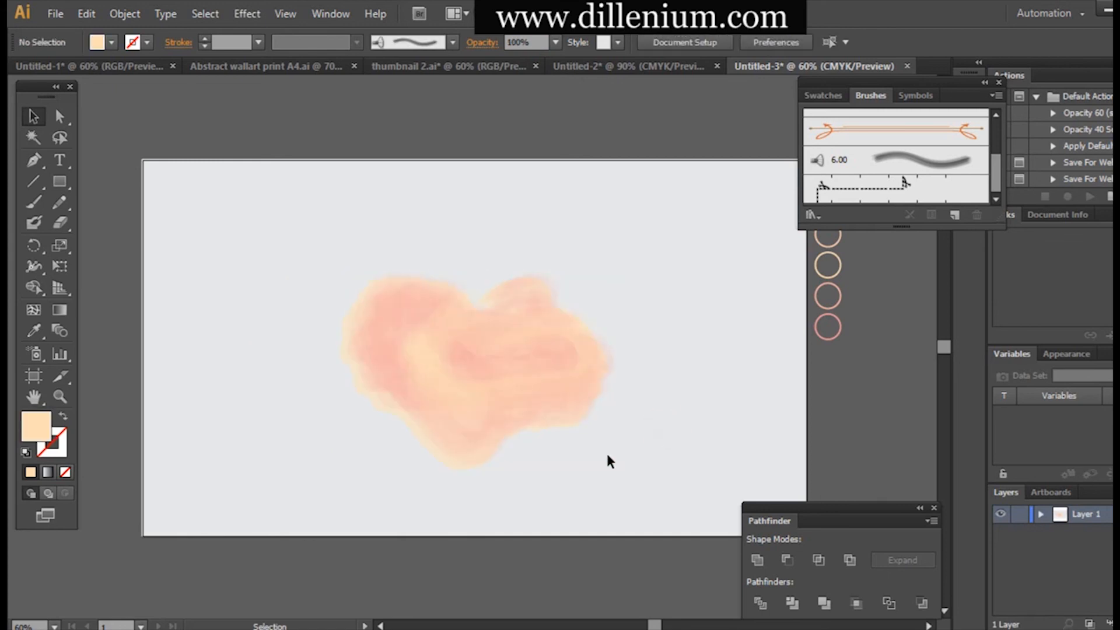
Draw a square over the watercolor blob and shift it slightly up and to the left
left_click(58, 179)
left_click(351, 235)
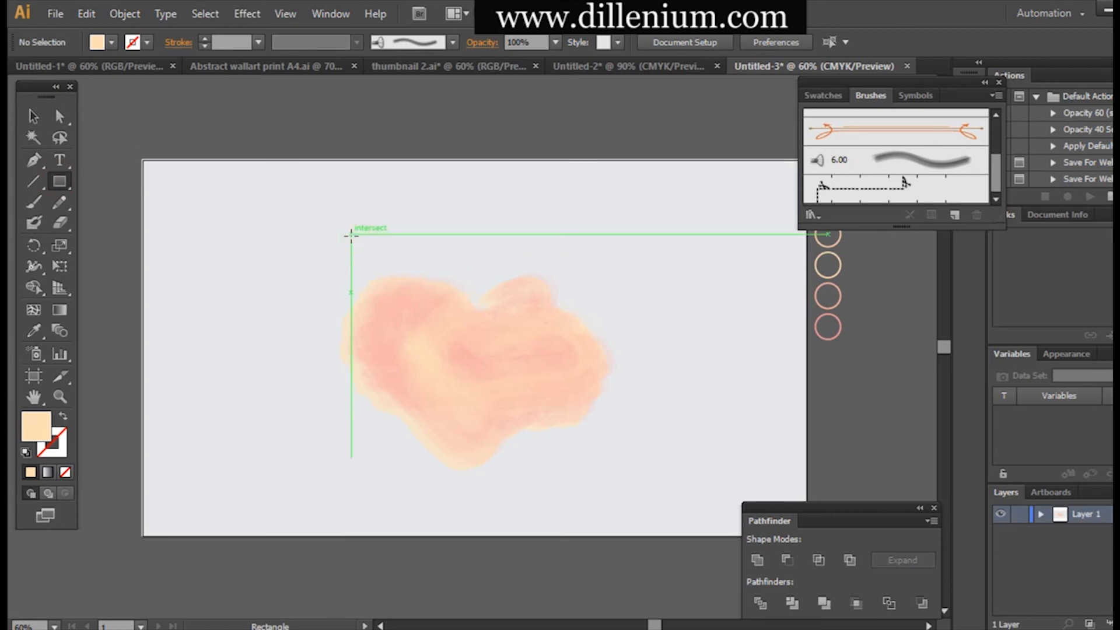
left_click_drag(351, 235, 508, 482)
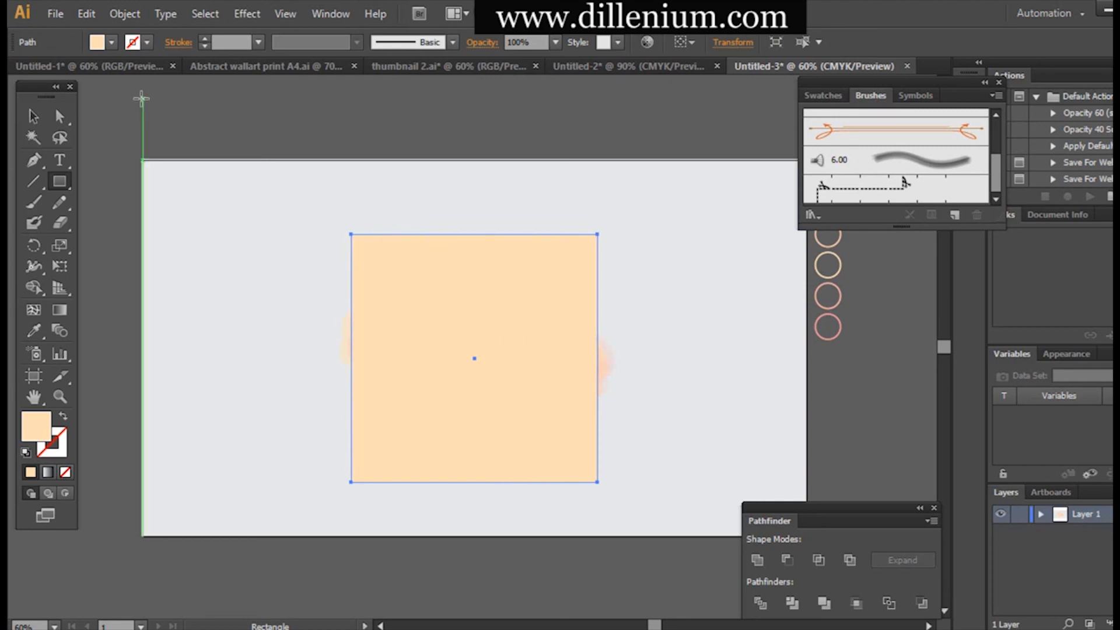
left_click(34, 116)
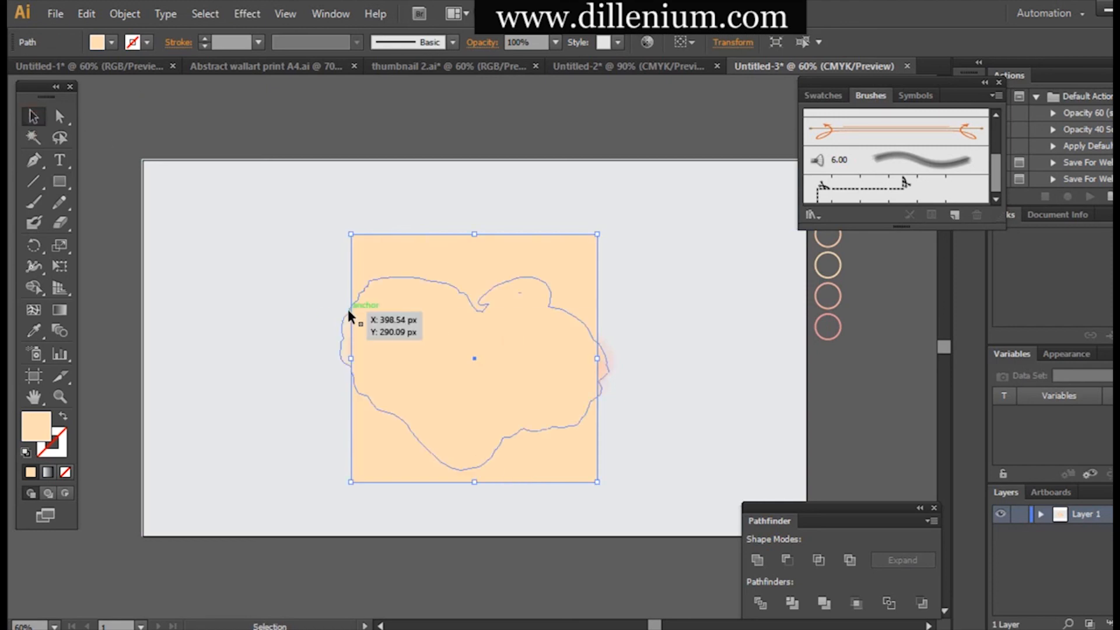
left_click(247, 285)
left_click_drag(446, 288, 406, 269)
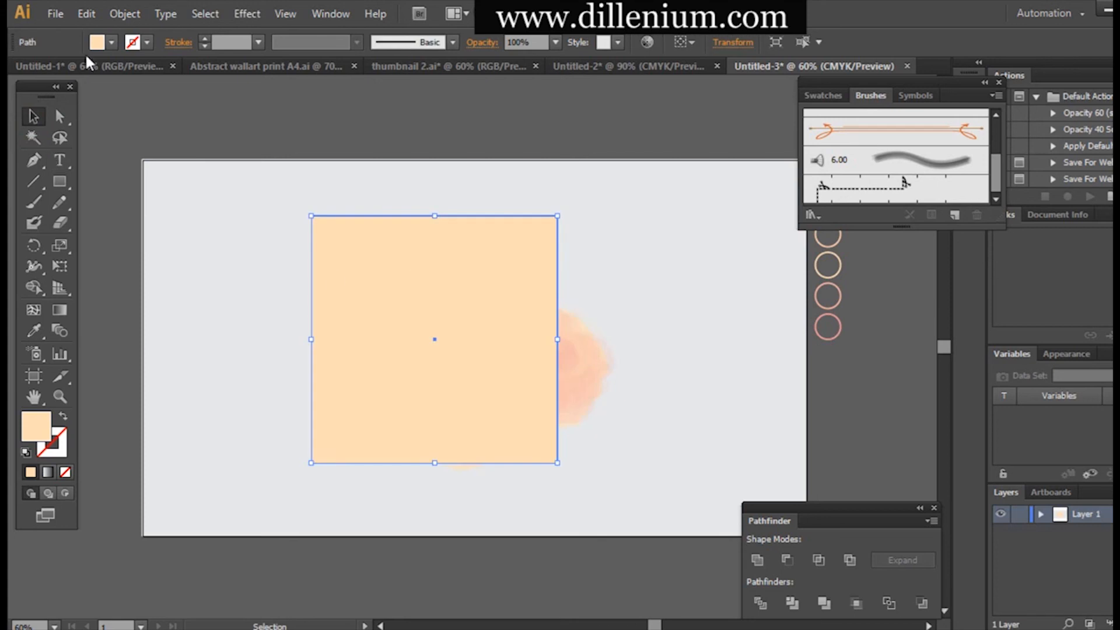
Fill the square with a brown-gold linear gradient from the Metals gradient library
left_click(111, 42)
left_click(54, 96)
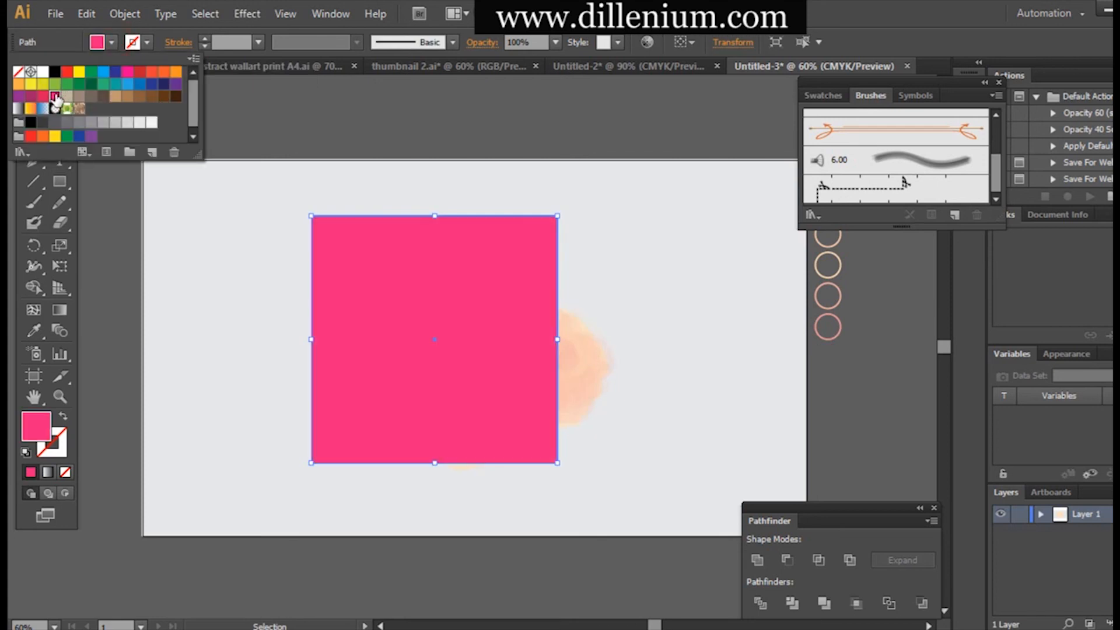
left_click(23, 152)
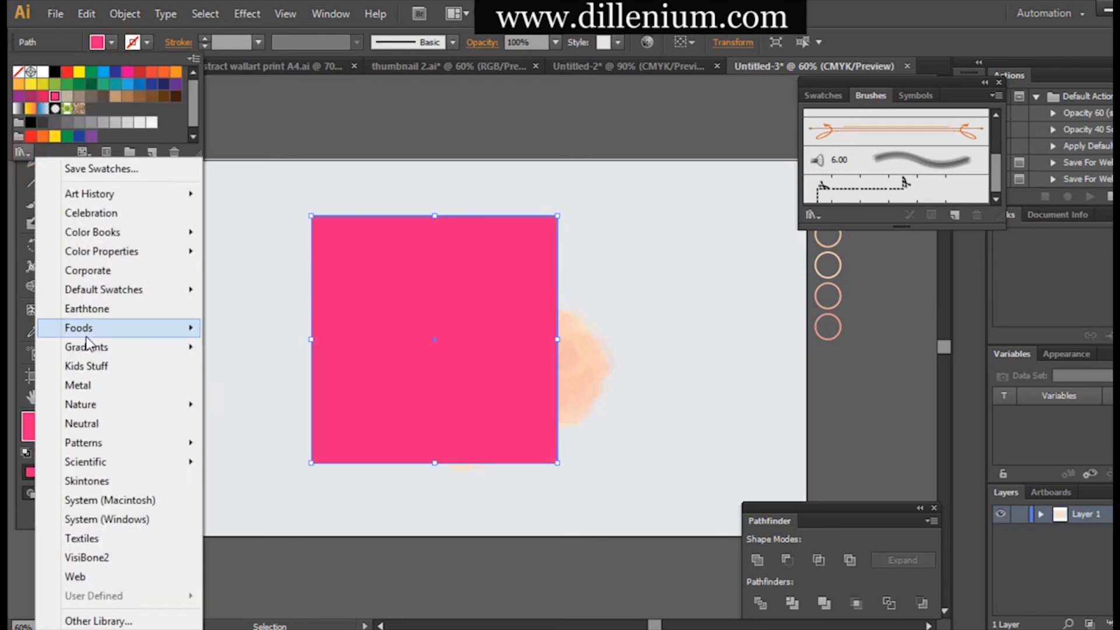
mouse_move(88, 349)
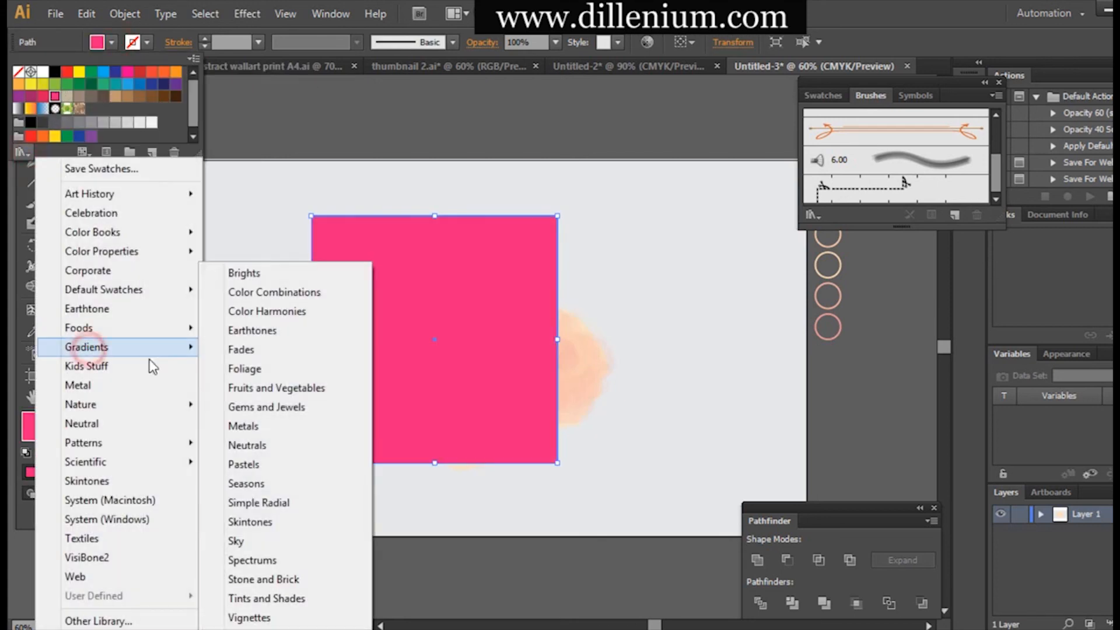
left_click(265, 431)
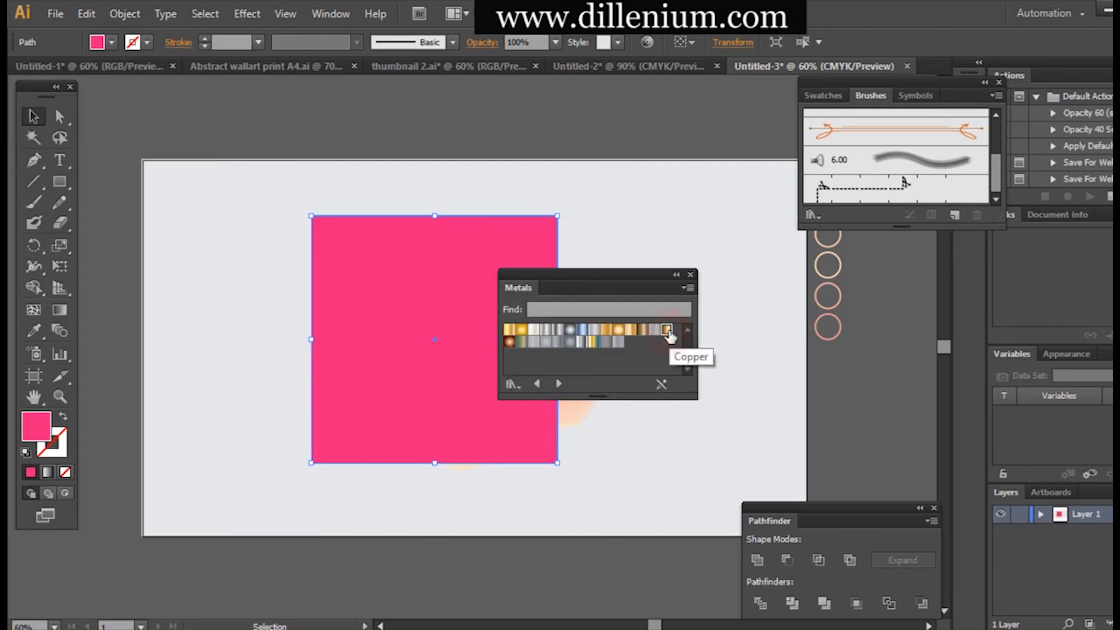
left_click(642, 329)
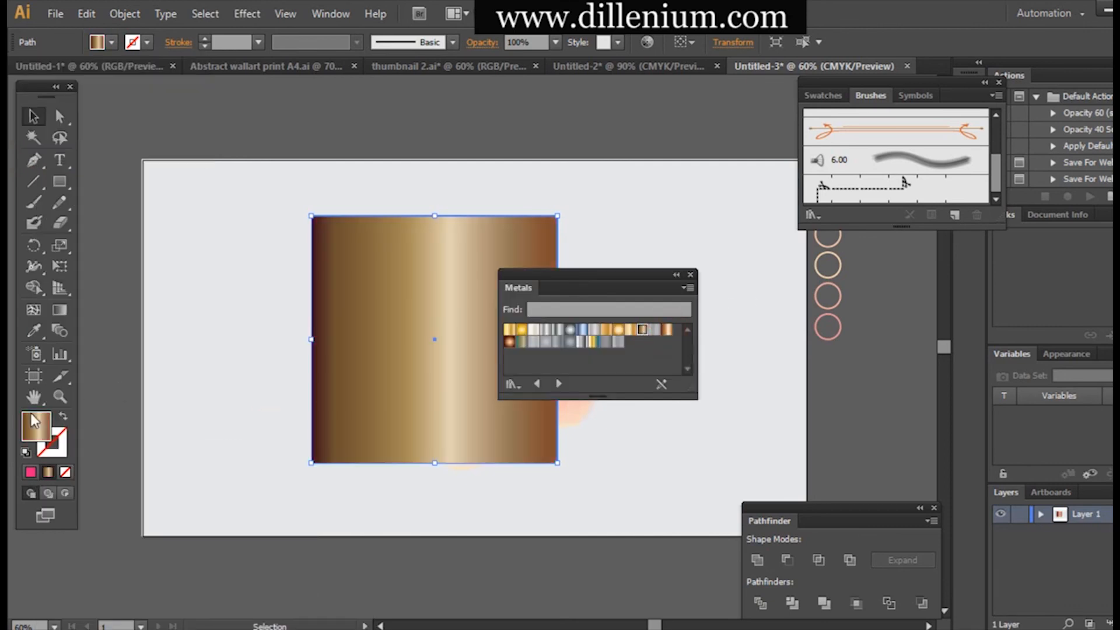
Apply the metallic gradient to the square's stroke and remove its fill, leaving only the outline
left_click(149, 428)
left_click(377, 341)
left_click_drag(40, 422, 57, 452)
left_click(26, 433)
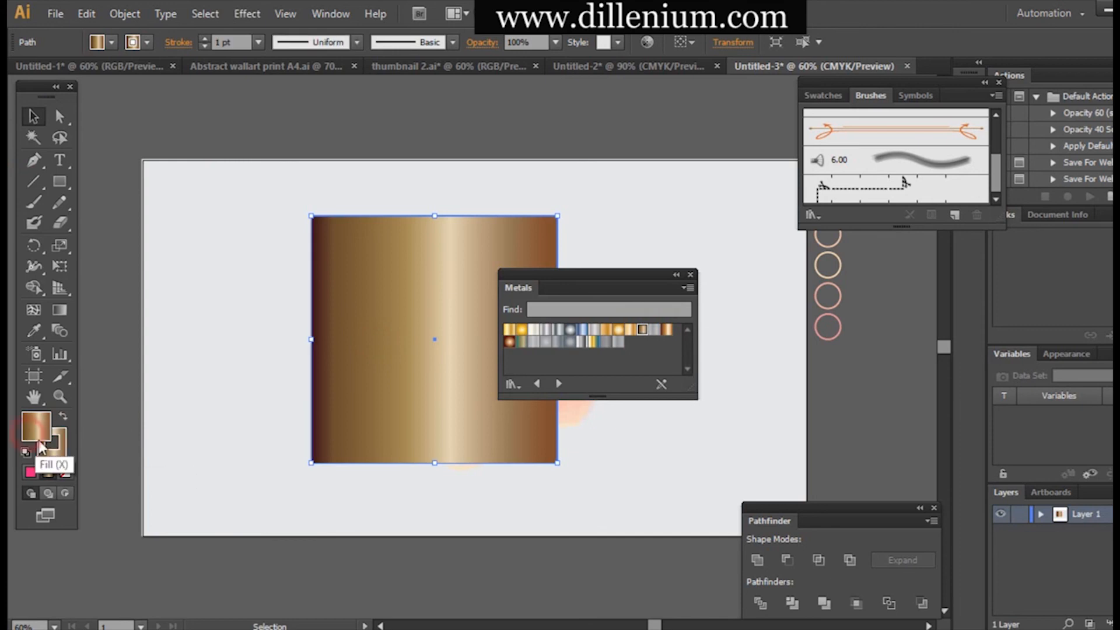
left_click(66, 477)
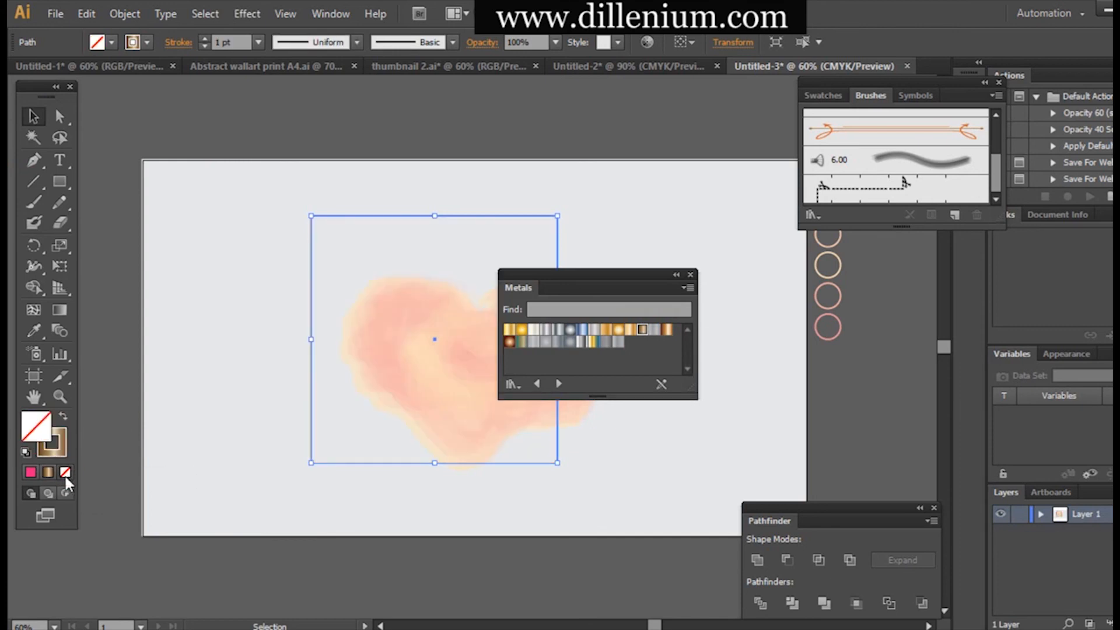
left_click(231, 257)
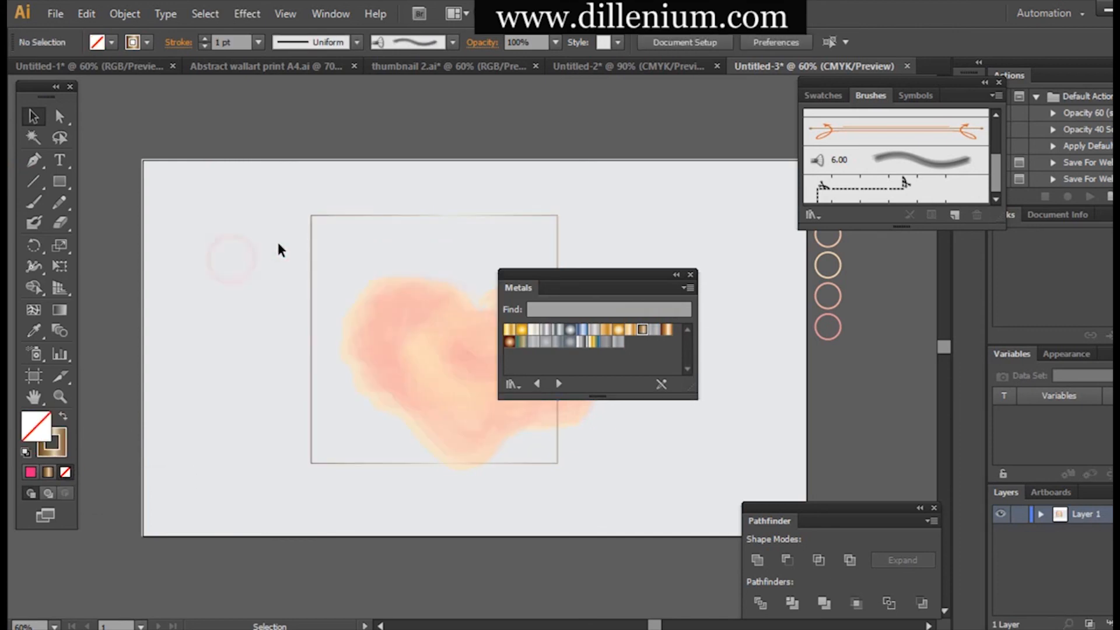
Duplicate the square outline with a small offset down and to the right
left_click(309, 243)
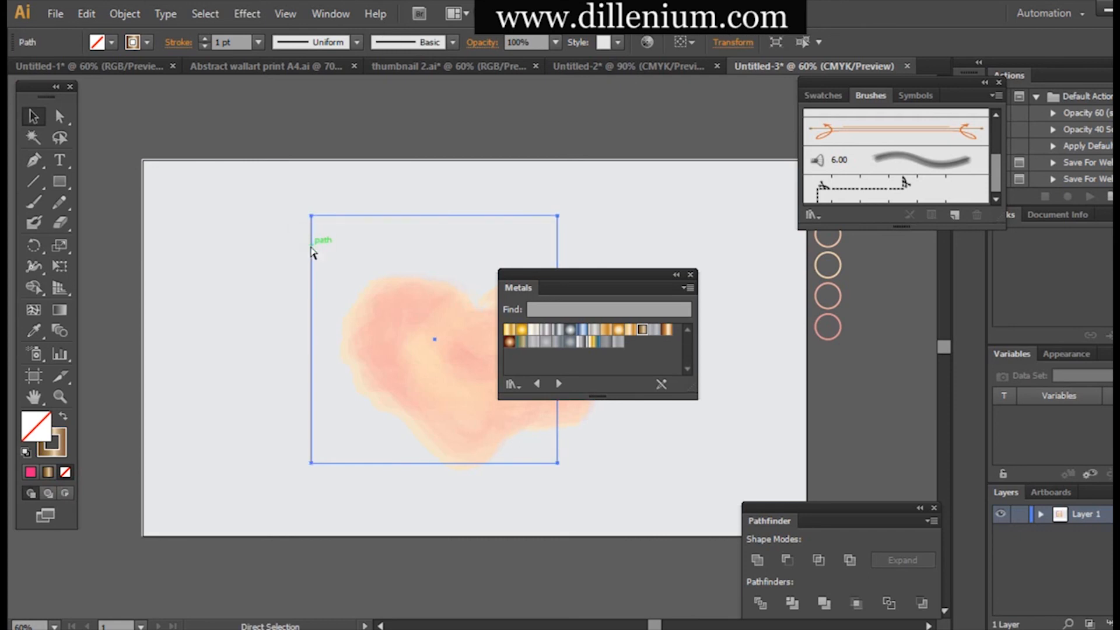
key("v")
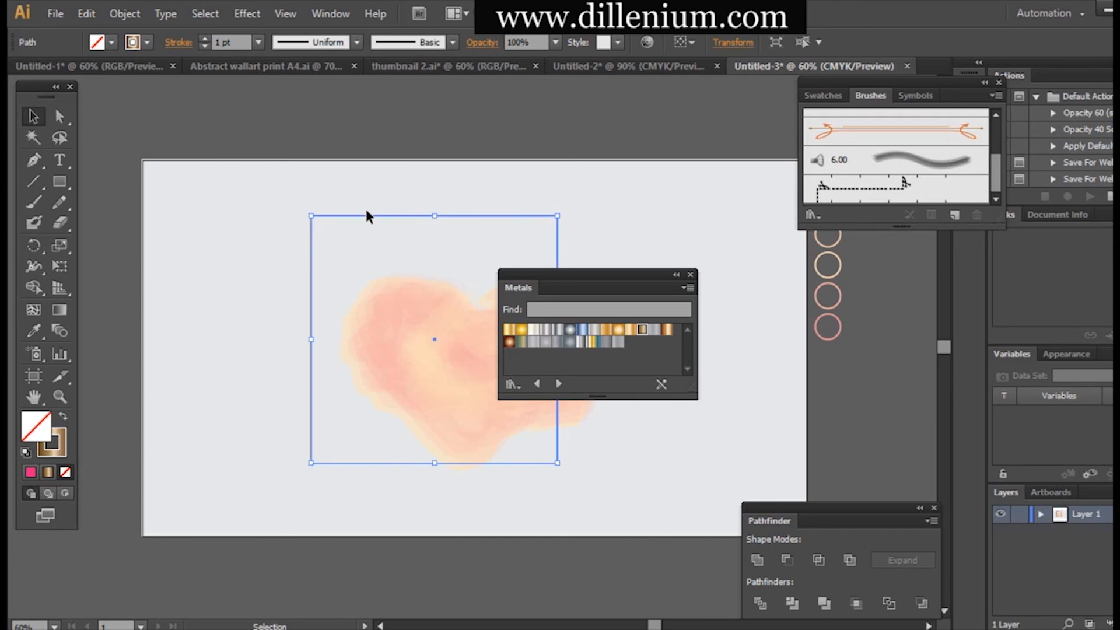
left_click_drag(365, 219, 372, 227)
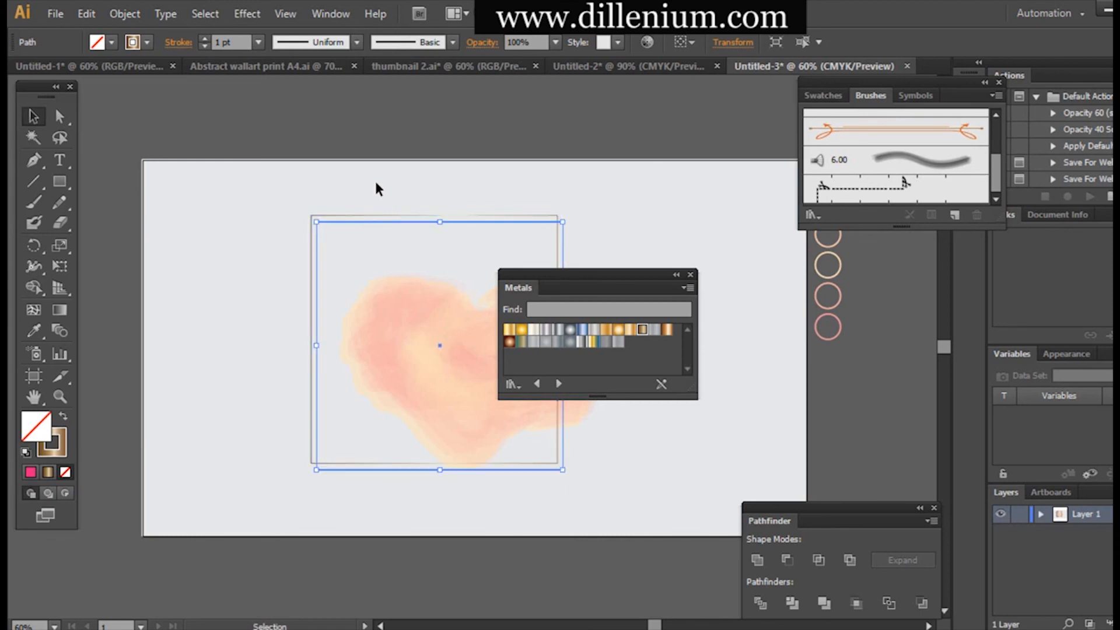
left_click(377, 188)
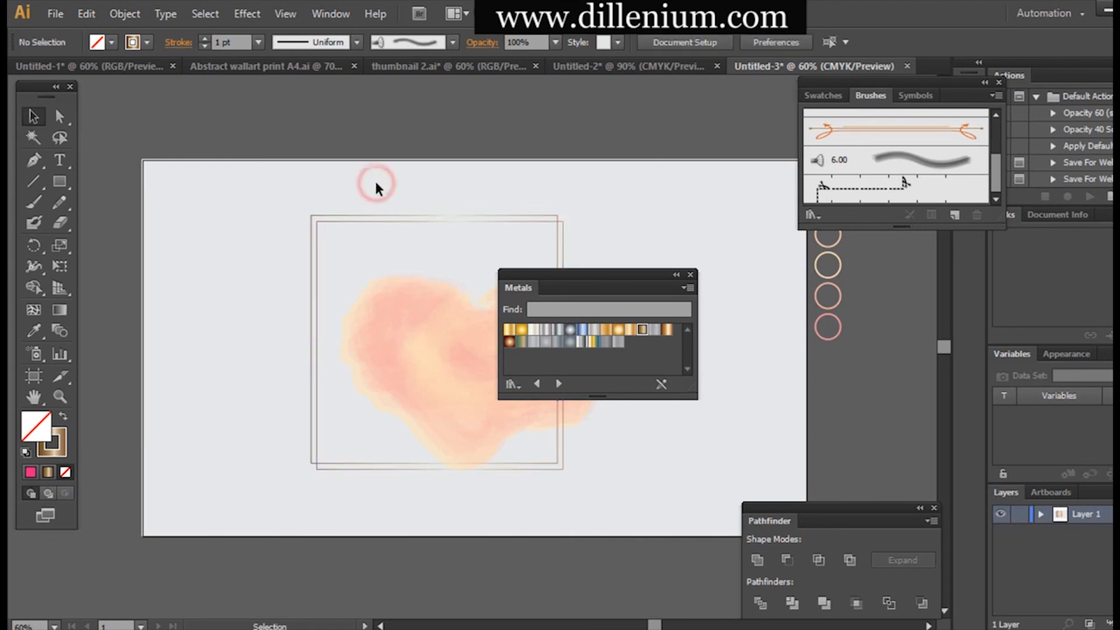
Set the stroke weight of both square outlines to 2 pt
left_click_drag(386, 225, 387, 228)
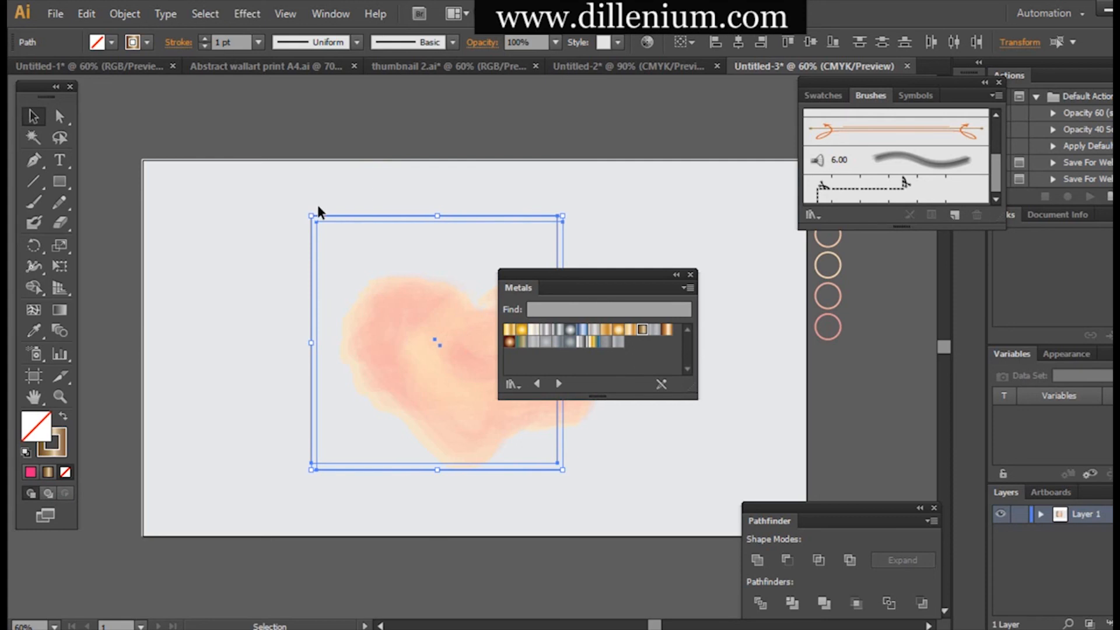
left_click(221, 42)
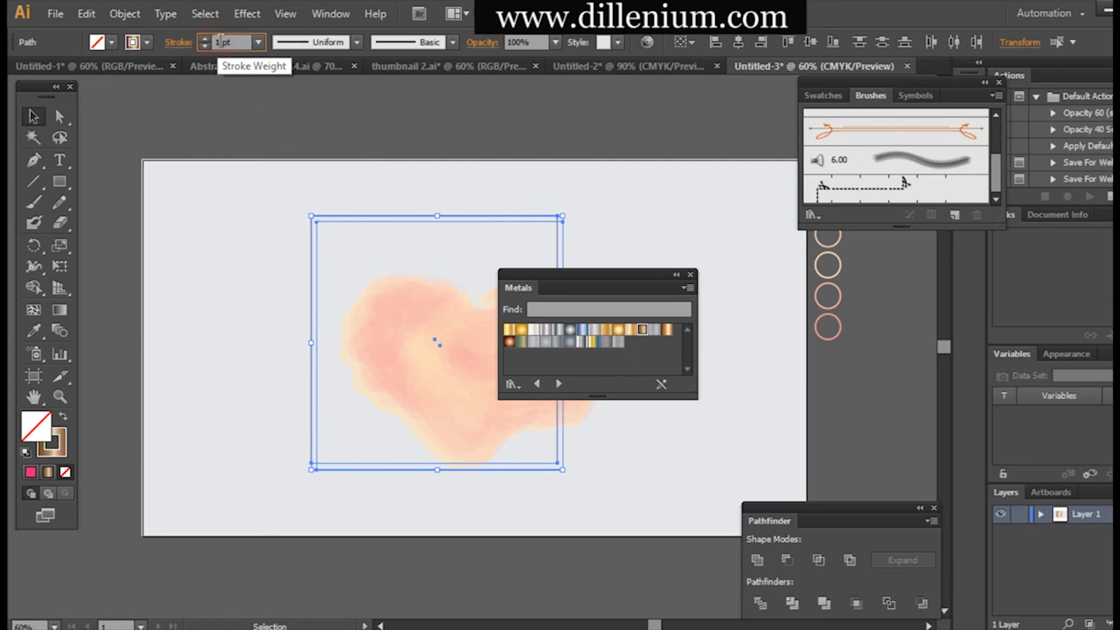
type("2")
key("Return")
left_click(239, 282)
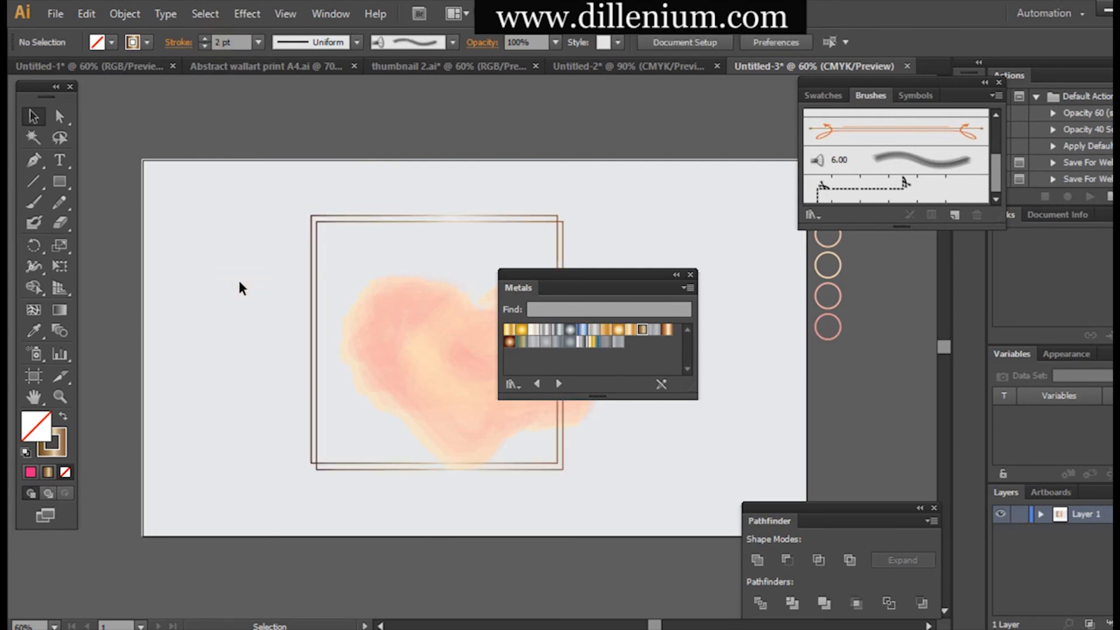
Expand the fill and stroke of both square outlines and close the Metals gradient library
left_click_drag(279, 242, 326, 277)
left_click(124, 14)
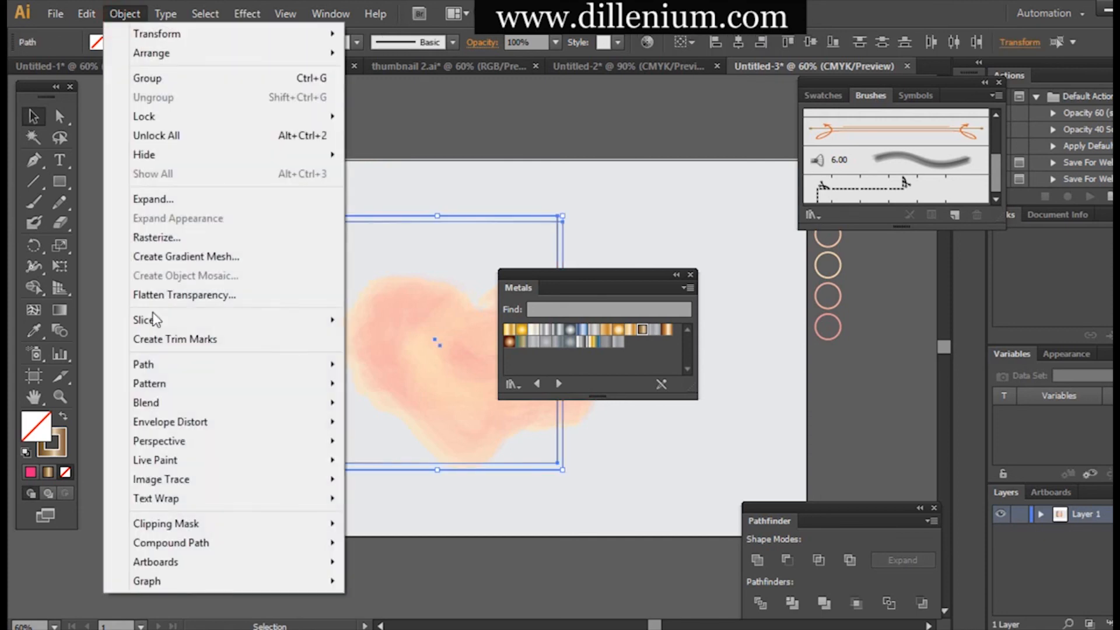
left_click(149, 199)
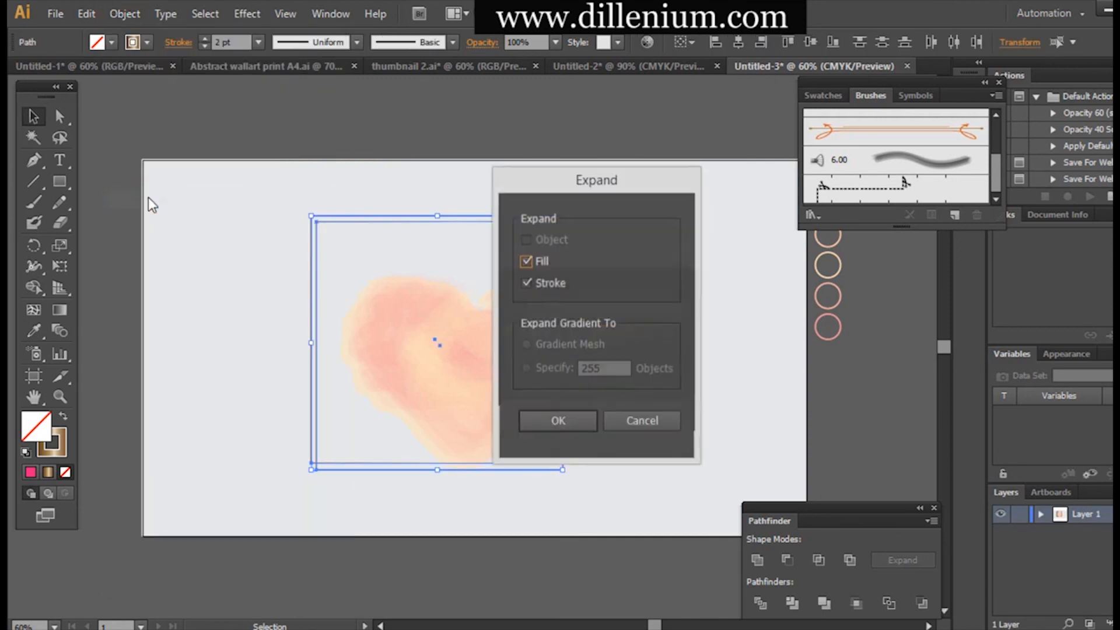
left_click(551, 421)
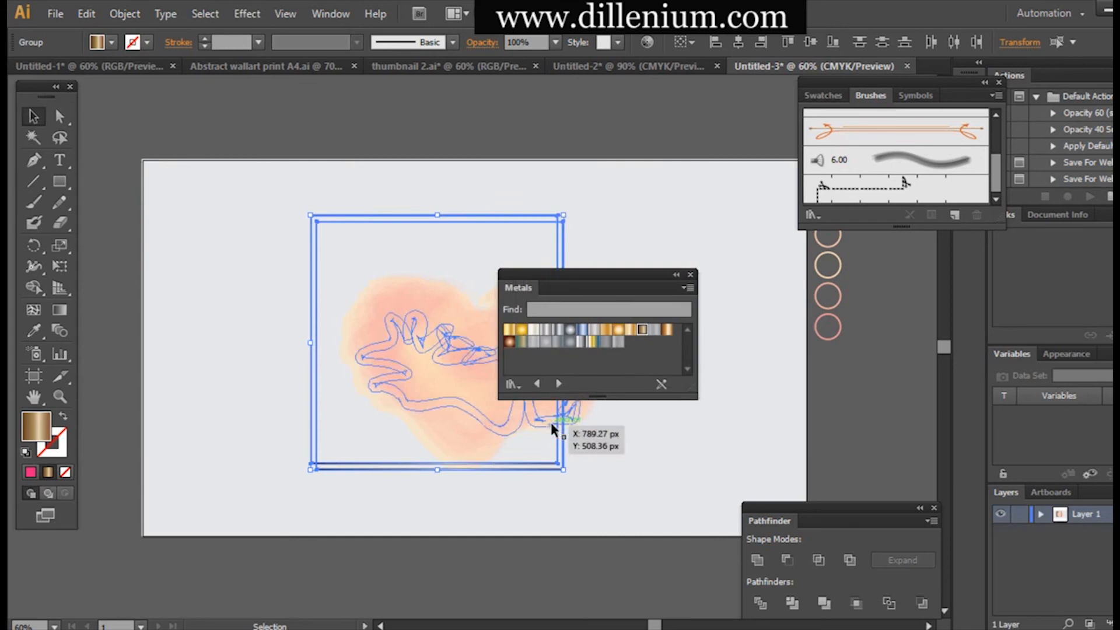
left_click(525, 519)
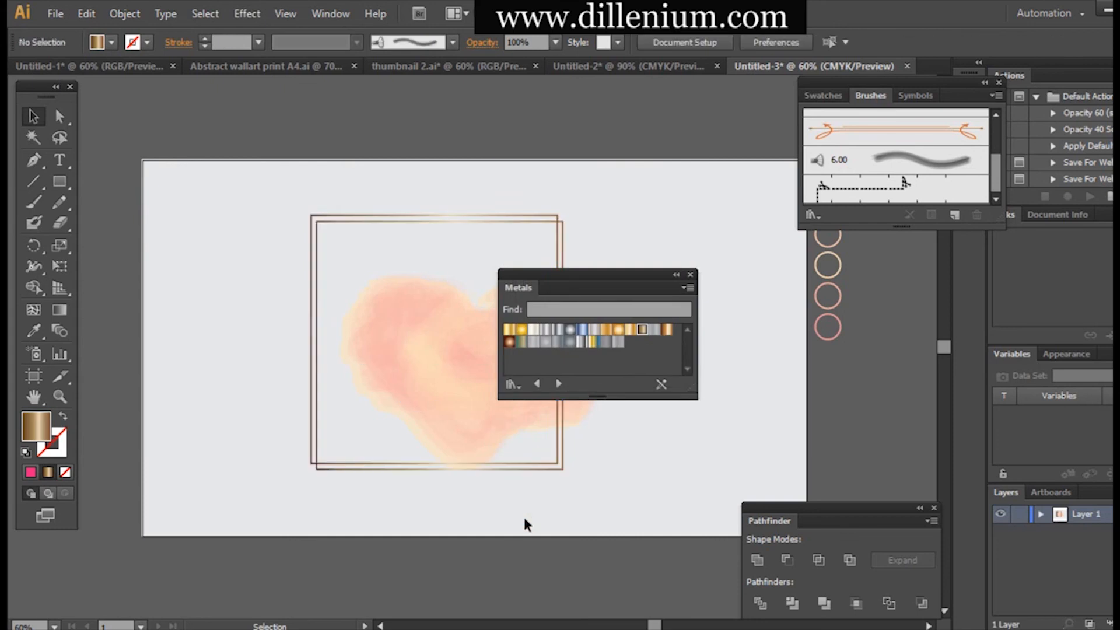
left_click(690, 274)
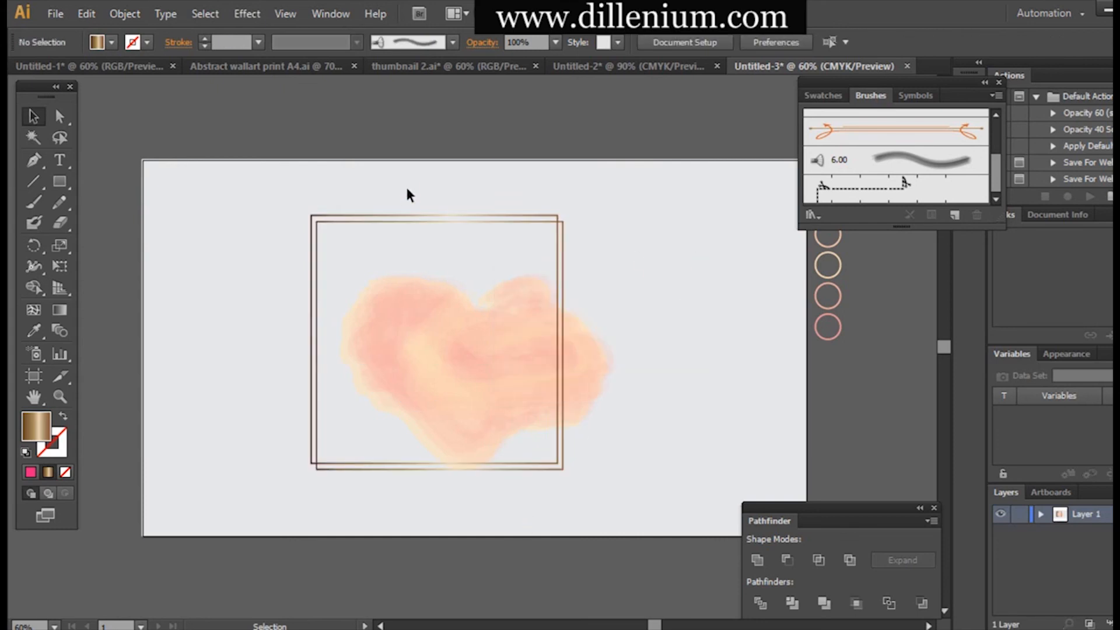
left_click(426, 226)
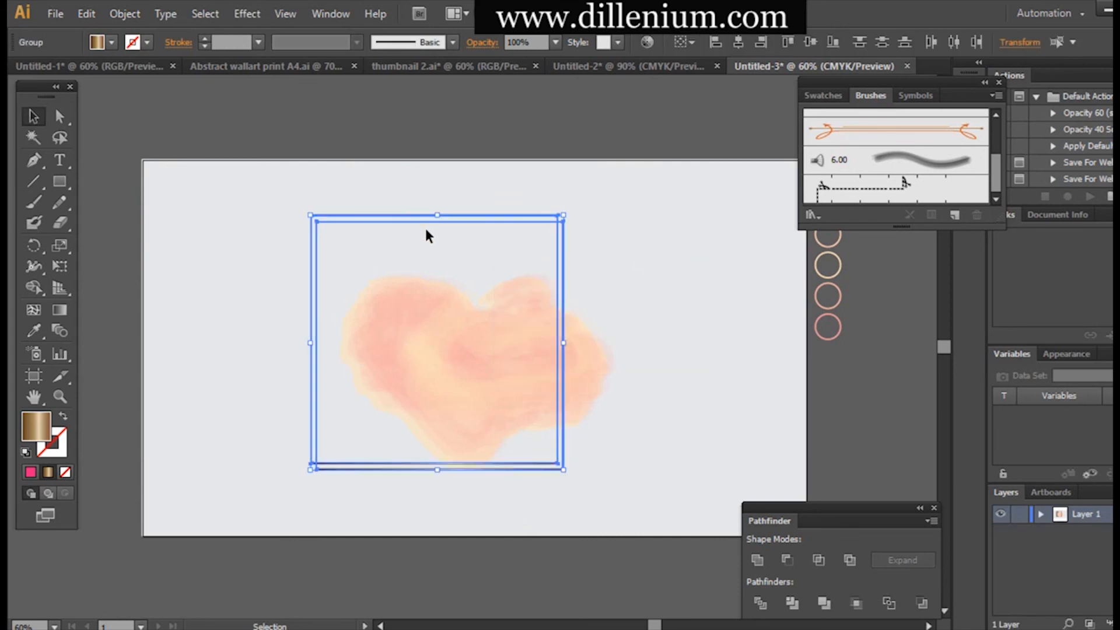
left_click(238, 284)
Draw a wide horizontal rectangle across the middle of the double square frame, extending past both sides
left_click(57, 182)
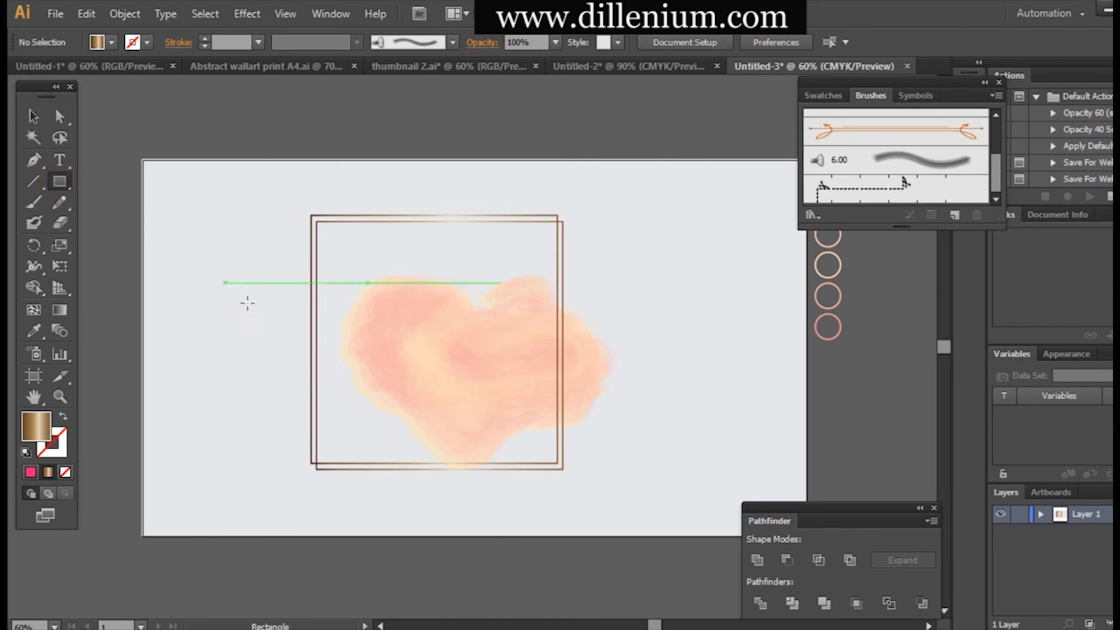
mouse_move(276, 308)
left_mouse_down()
mouse_move(665, 385)
mouse_move(646, 411)
left_mouse_up()
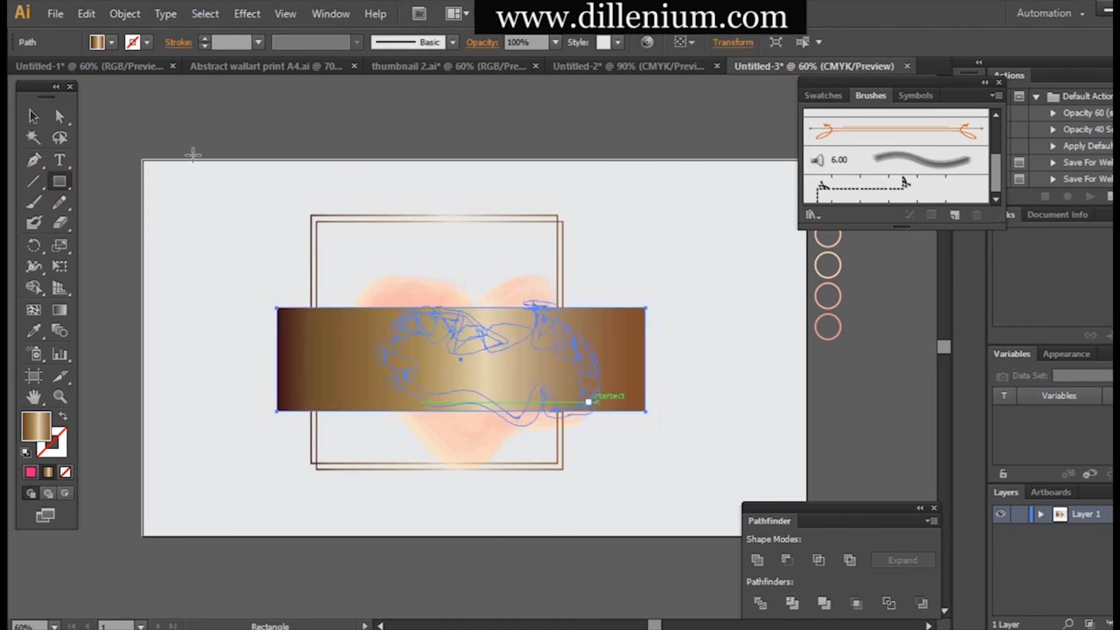
left_click(25, 127)
left_click(31, 119)
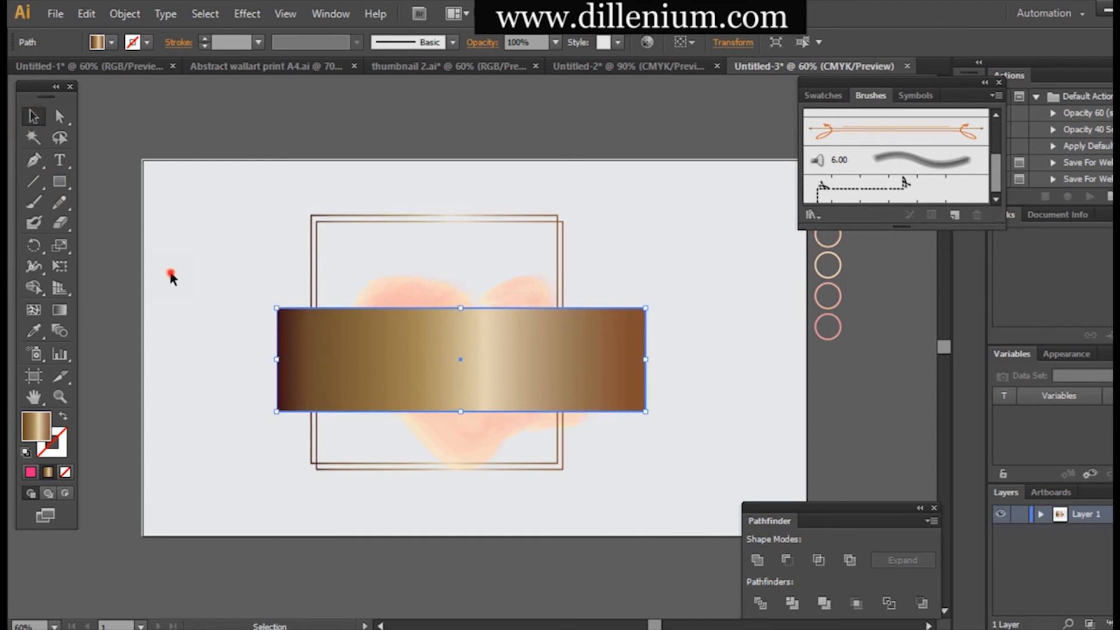
Shift the gold rectangle slightly up and left over the double frame and merge the overlapping regions across it with the Shape Builder tool
left_click(170, 275)
left_click_drag(420, 405, 404, 393)
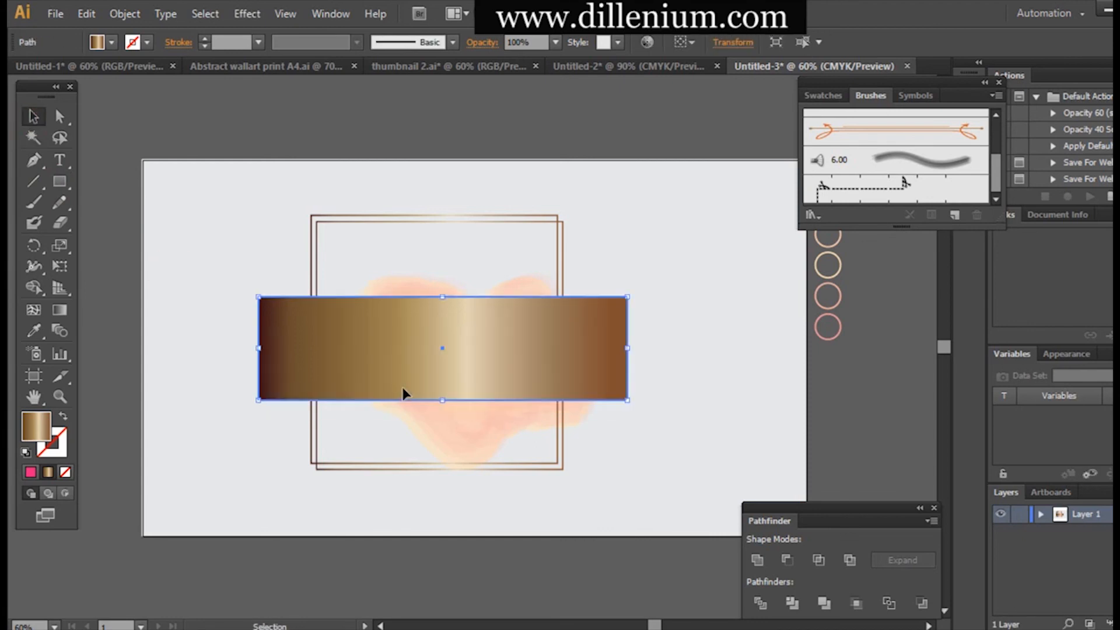
left_click(297, 274)
left_click(314, 267)
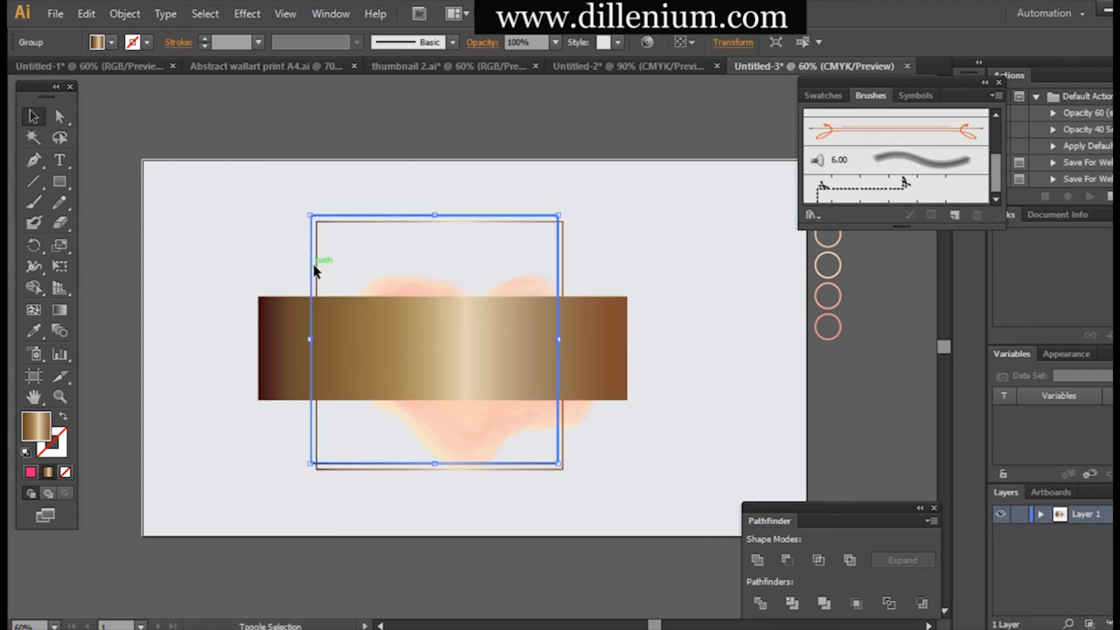
key("a")
key("v")
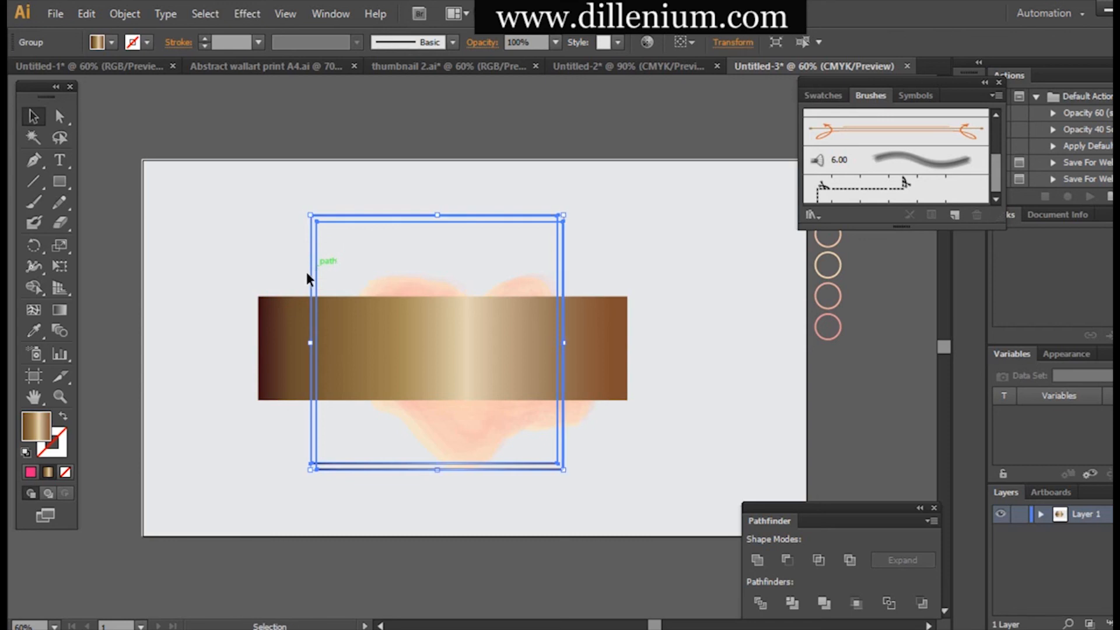
left_click(295, 341, "shift")
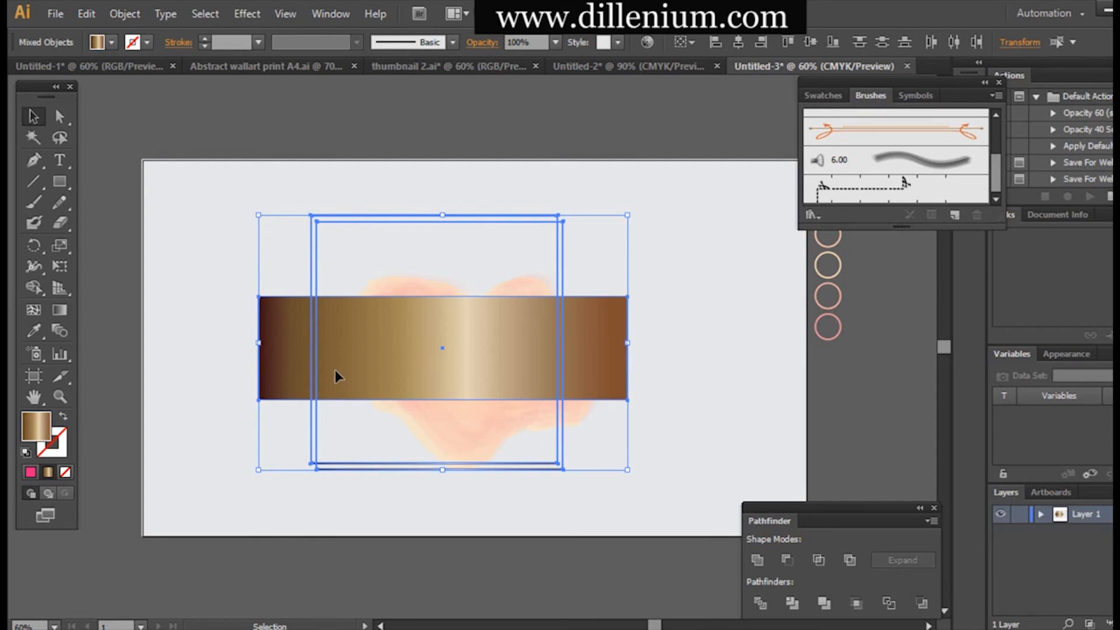
left_click_drag(334, 370, 517, 429)
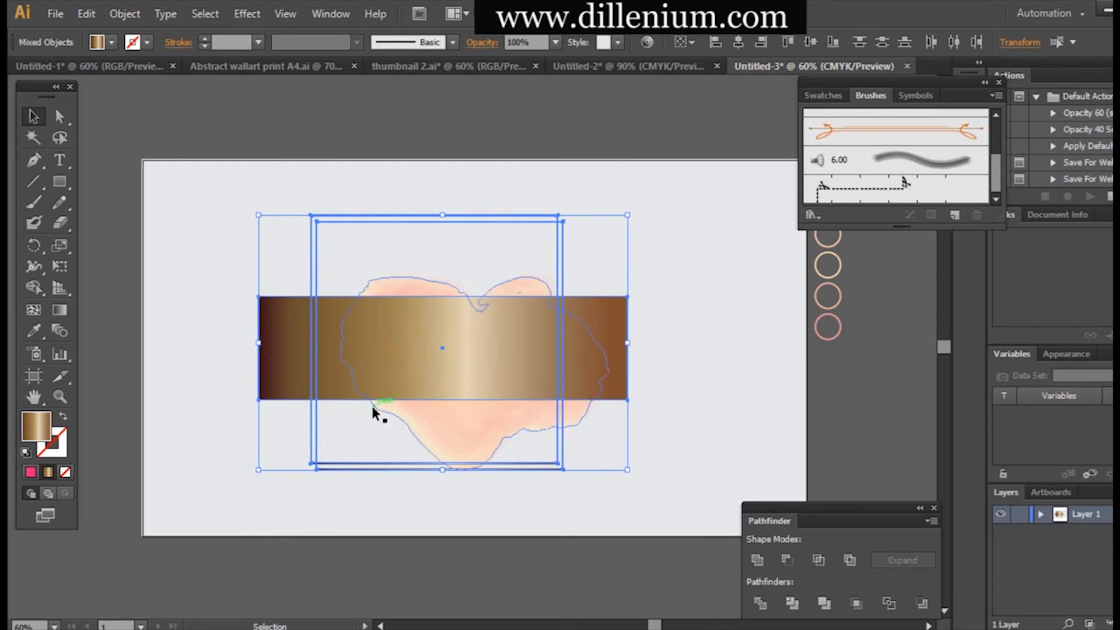
left_click(32, 288)
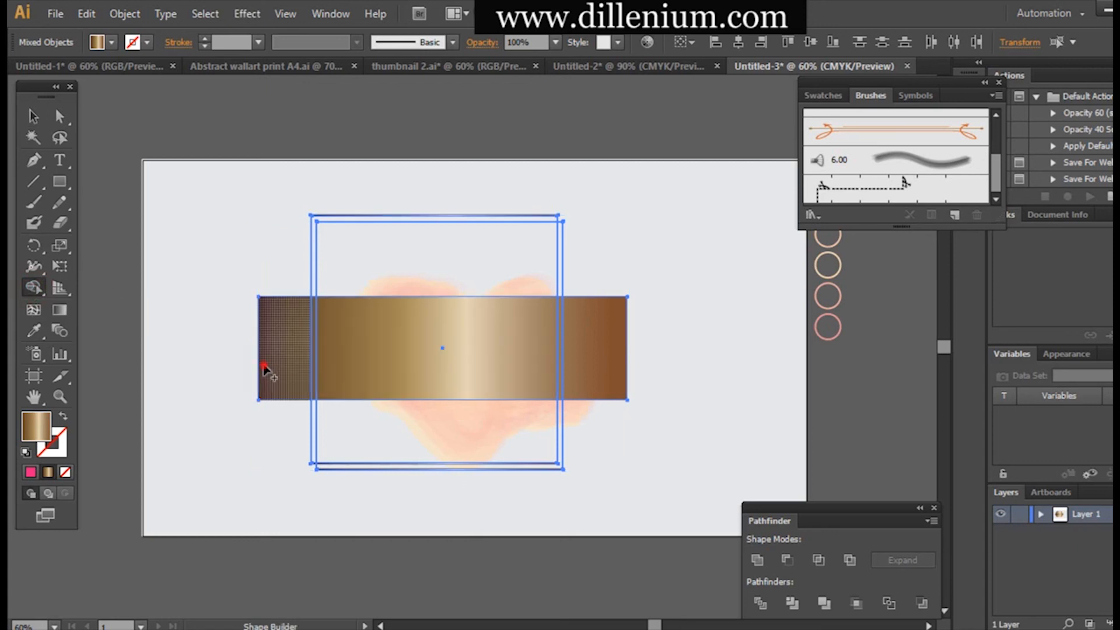
left_click_drag(274, 373, 601, 348)
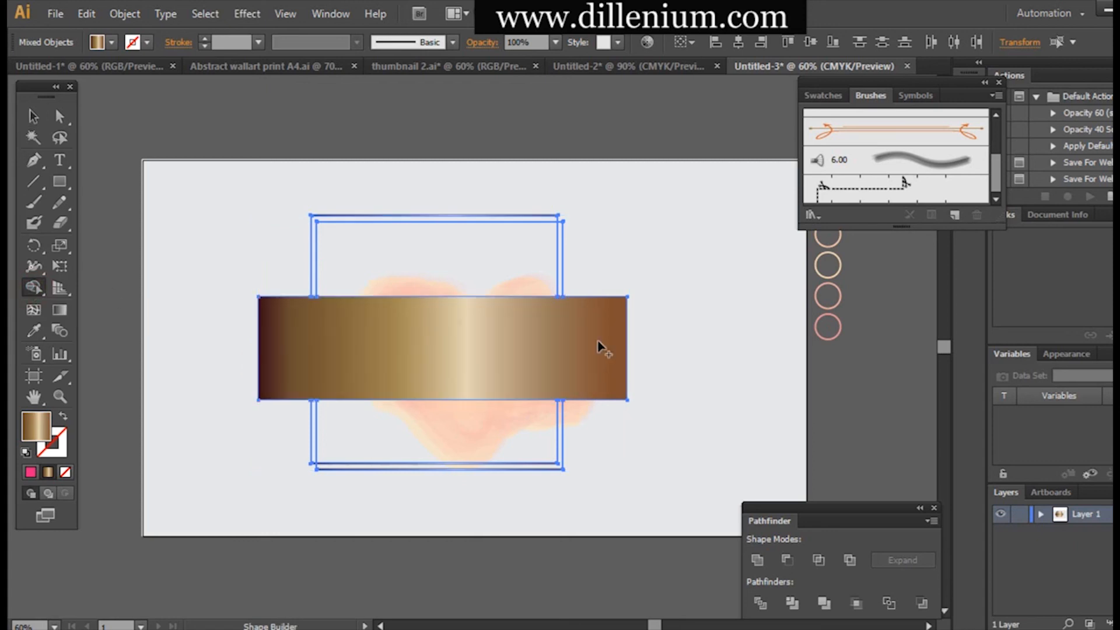
Delete the merged gold rectangle to leave a gap in both sides of the double frame
key("v")
left_click(165, 252)
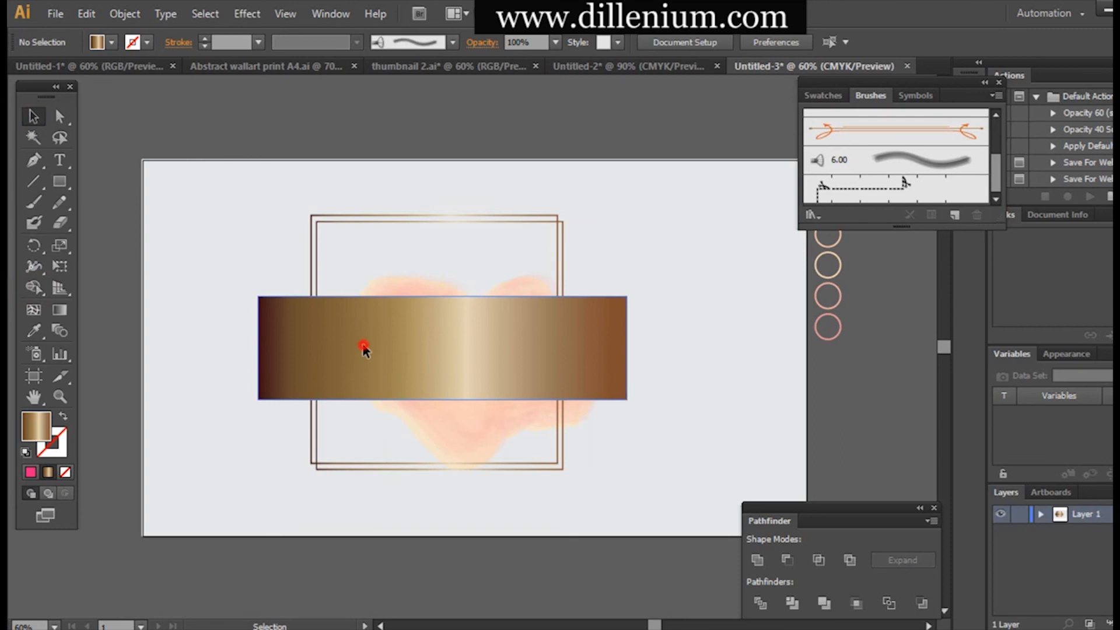
left_click(362, 349)
key("Delete")
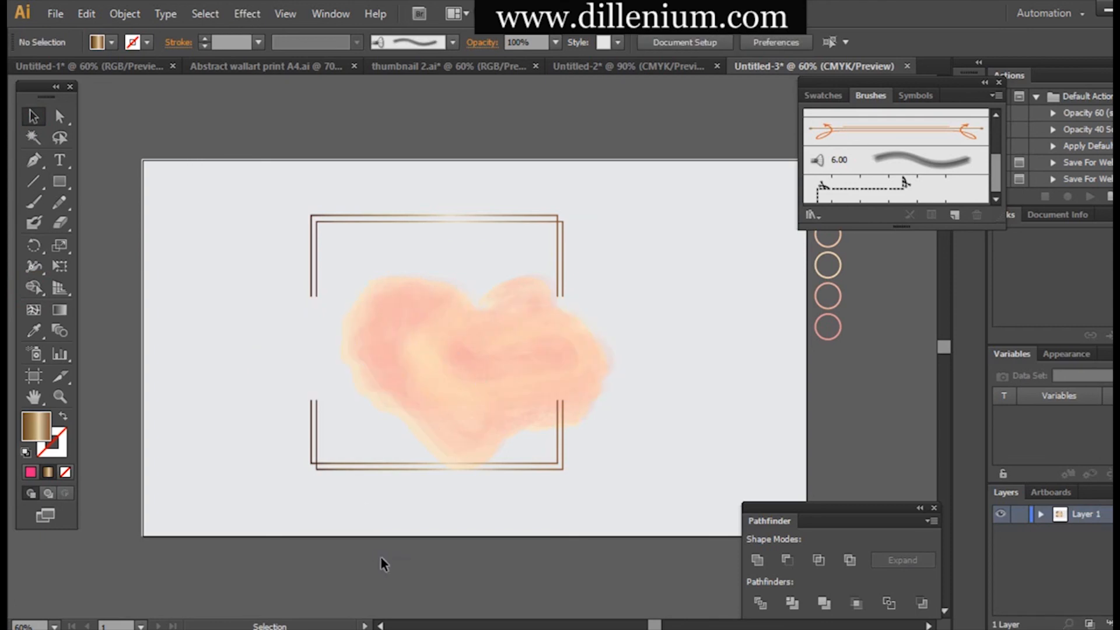
Move the watercolor blob up and left so that it sits centred within the gold frame
left_click(402, 533)
mouse_move(478, 392)
left_mouse_down()
mouse_move(412, 339)
mouse_move(446, 369)
left_mouse_up()
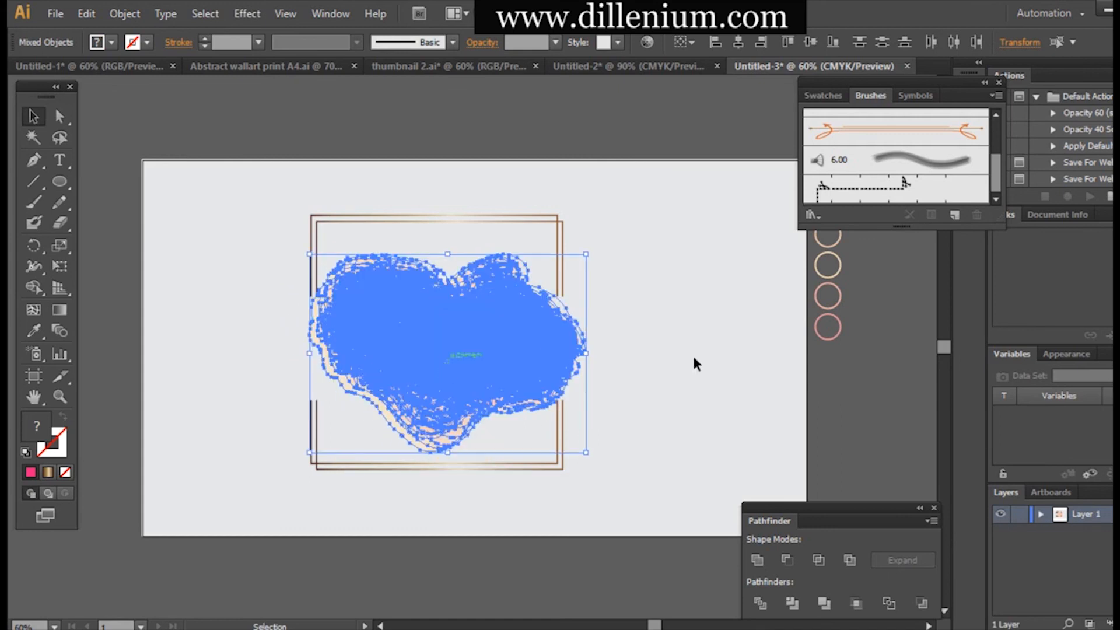
key("shift+Left")
key("shift+Left")
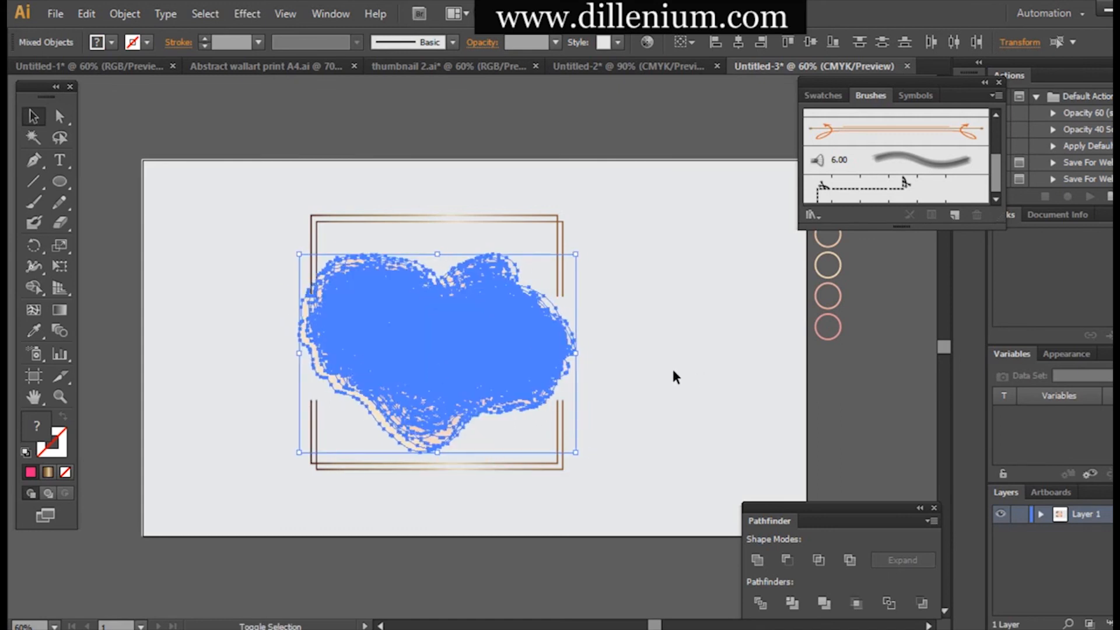
key("Right")
key("Right")
key("Right")
key("Right")
key("Right")
key("Right")
key("Right")
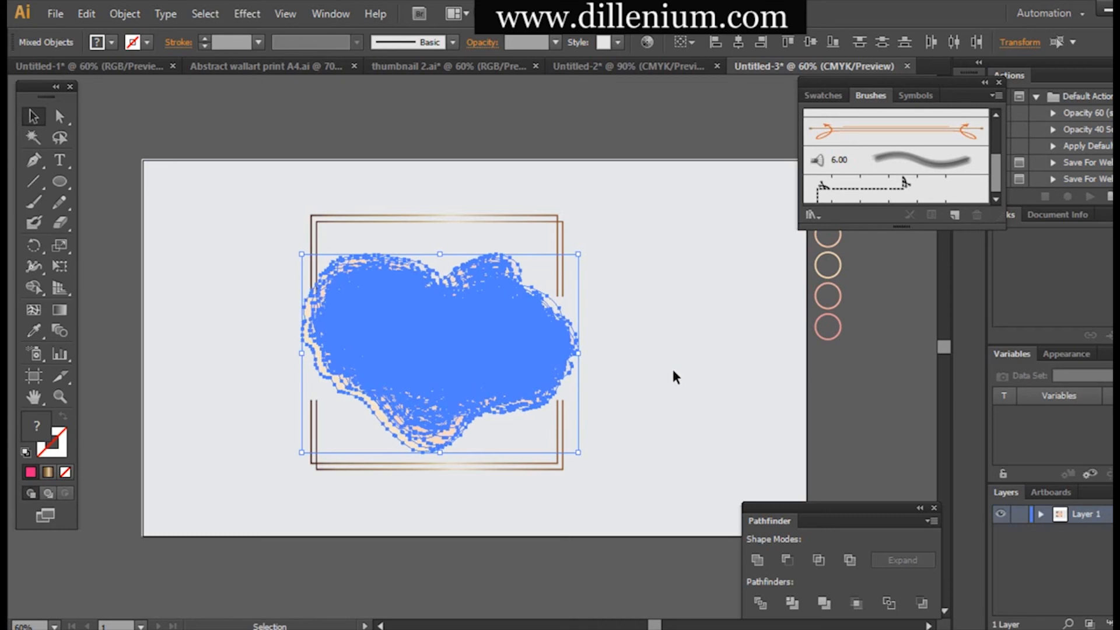
left_click(674, 372)
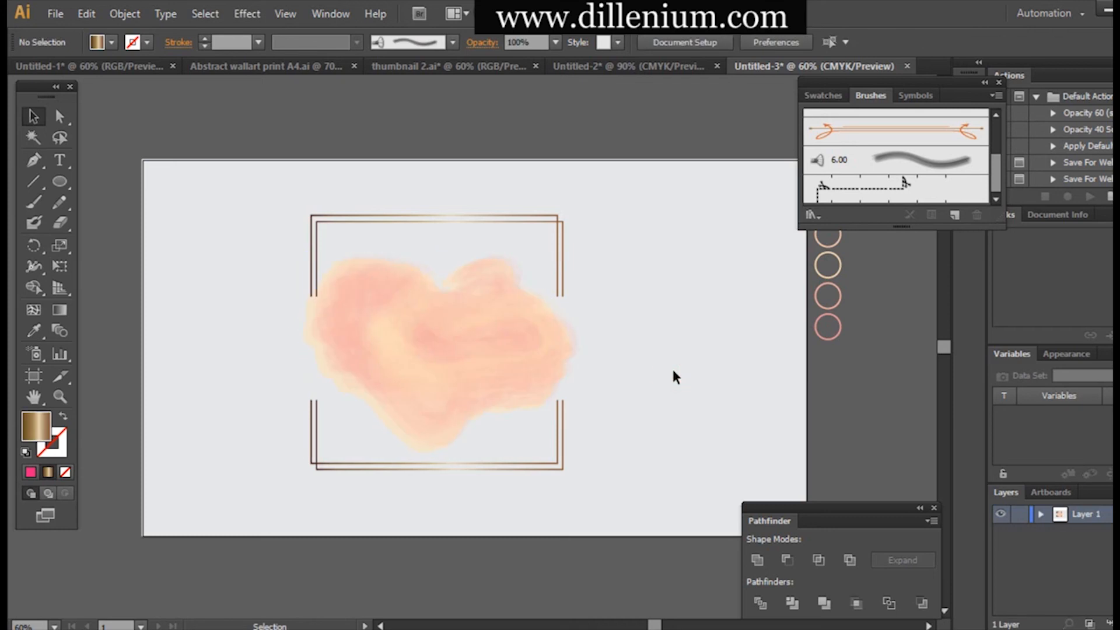
Add the text "Jelenia" in the empty area beside the frame and set its font to MelindaScript
left_click(59, 158)
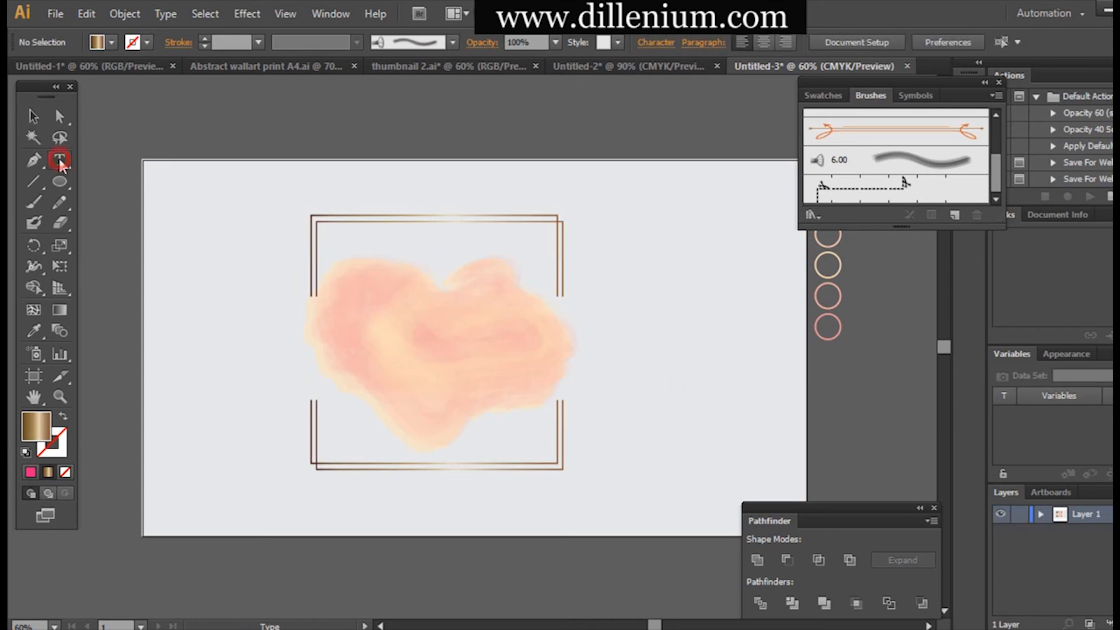
left_click(659, 323)
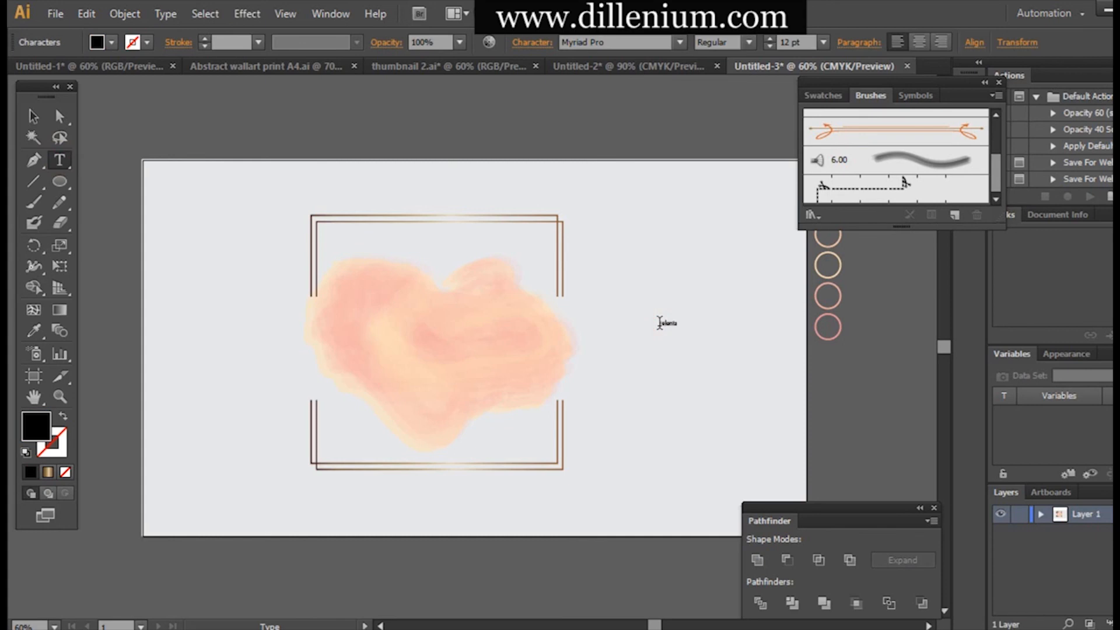
left_click(33, 116)
left_click(583, 42)
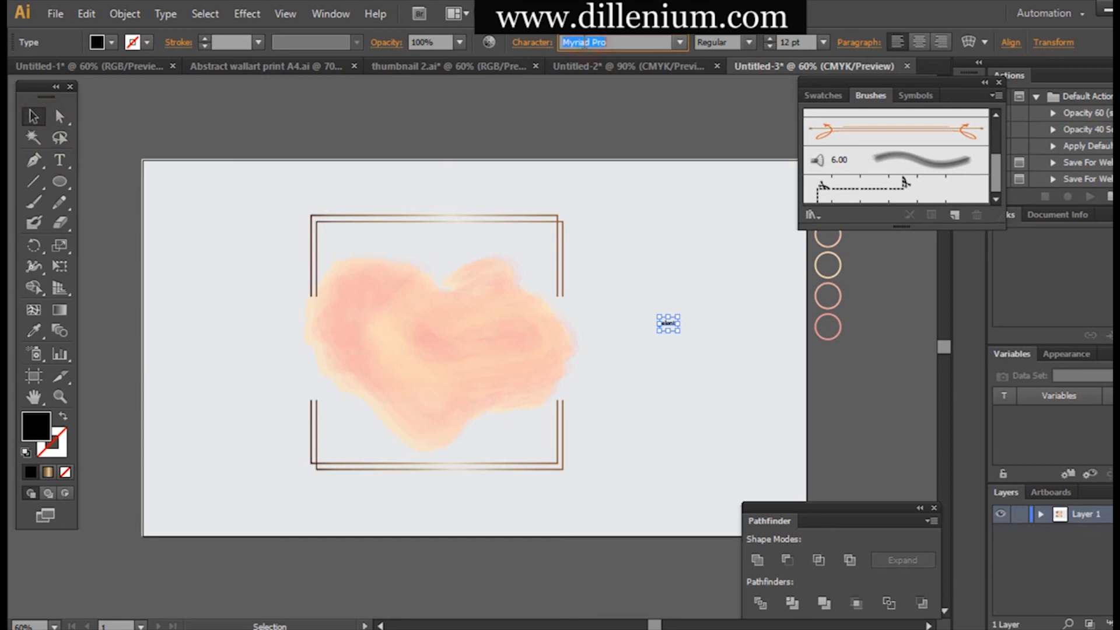
type("MelindaScript")
key("Return")
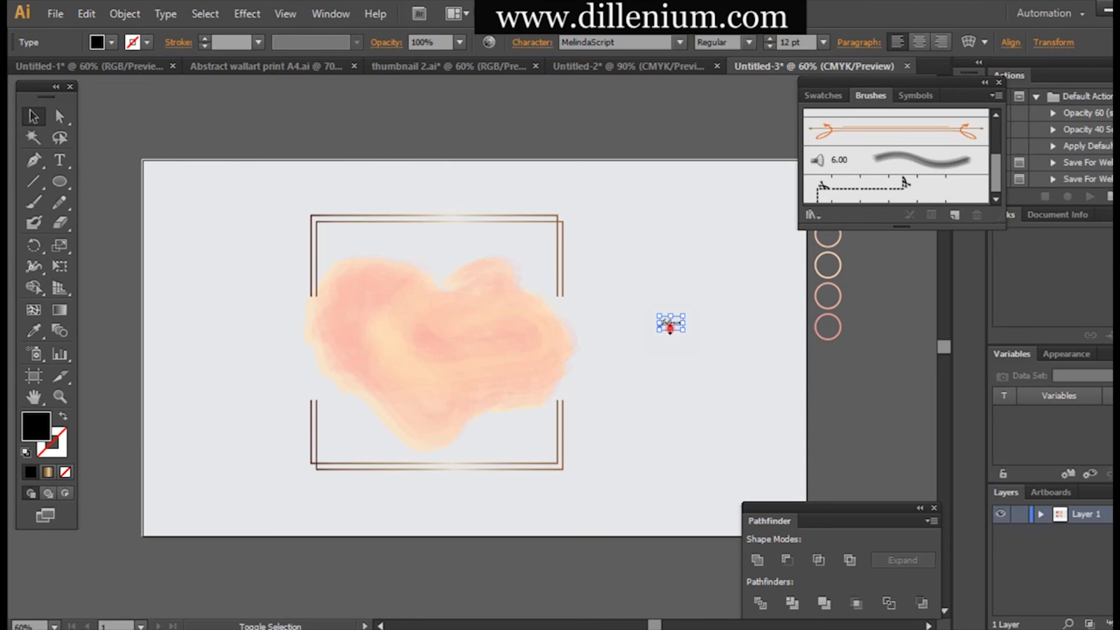
Enlarge the script text to about 168.75 pt and place it across the blob and the frame's gap
left_click_drag(670, 329, 691, 469)
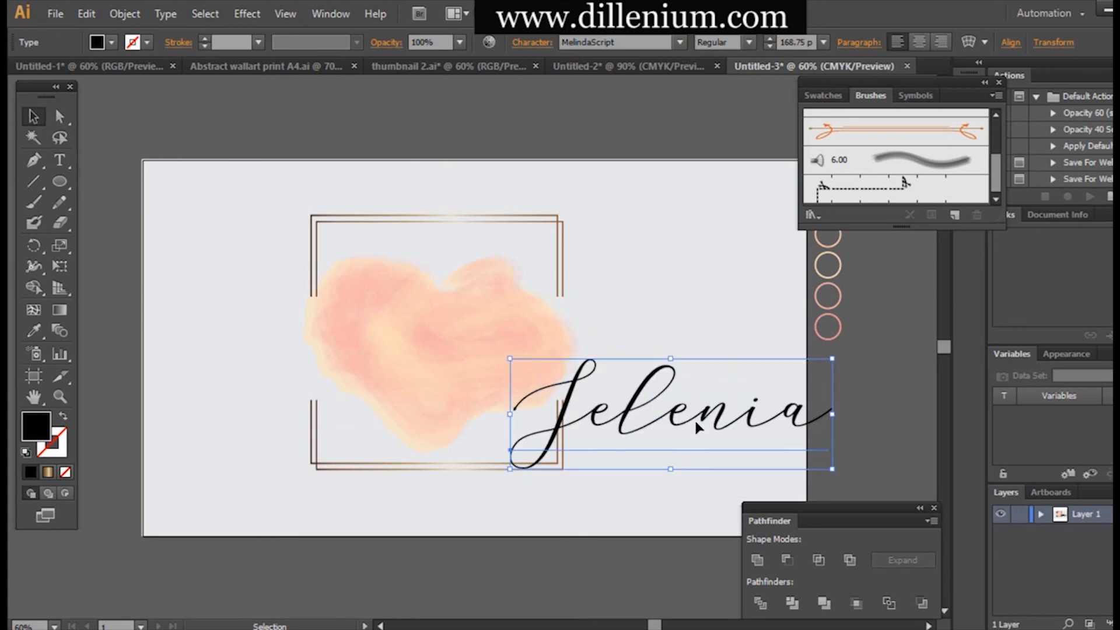
left_click_drag(698, 427, 470, 349)
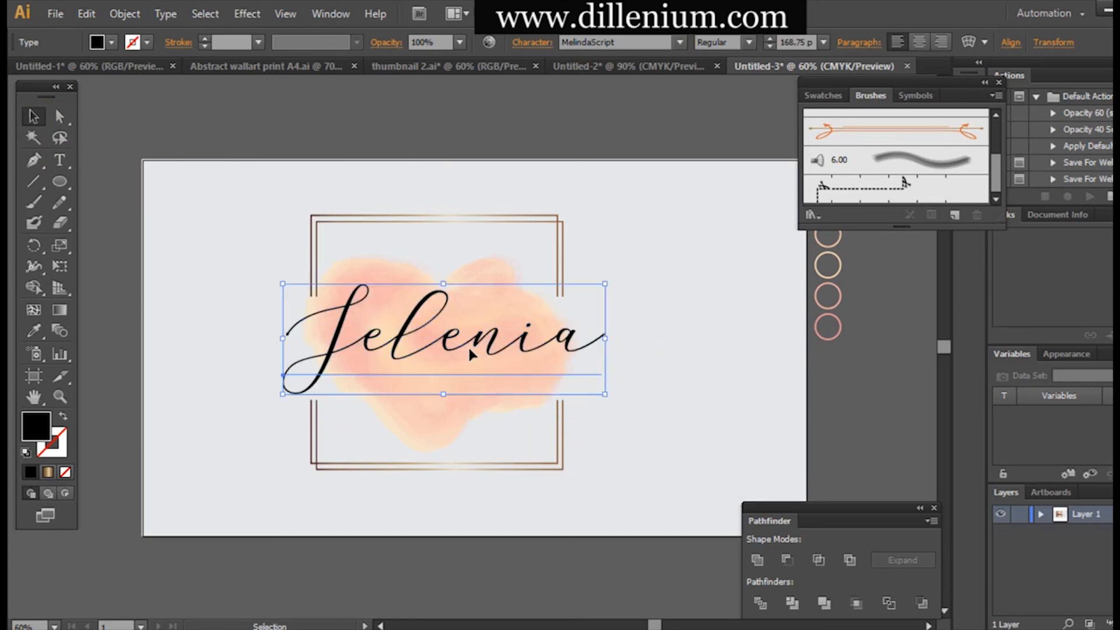
Duplicate the script text with a small offset and convert the copy to outlines
key("ctrl+c")
key("ctrl+v")
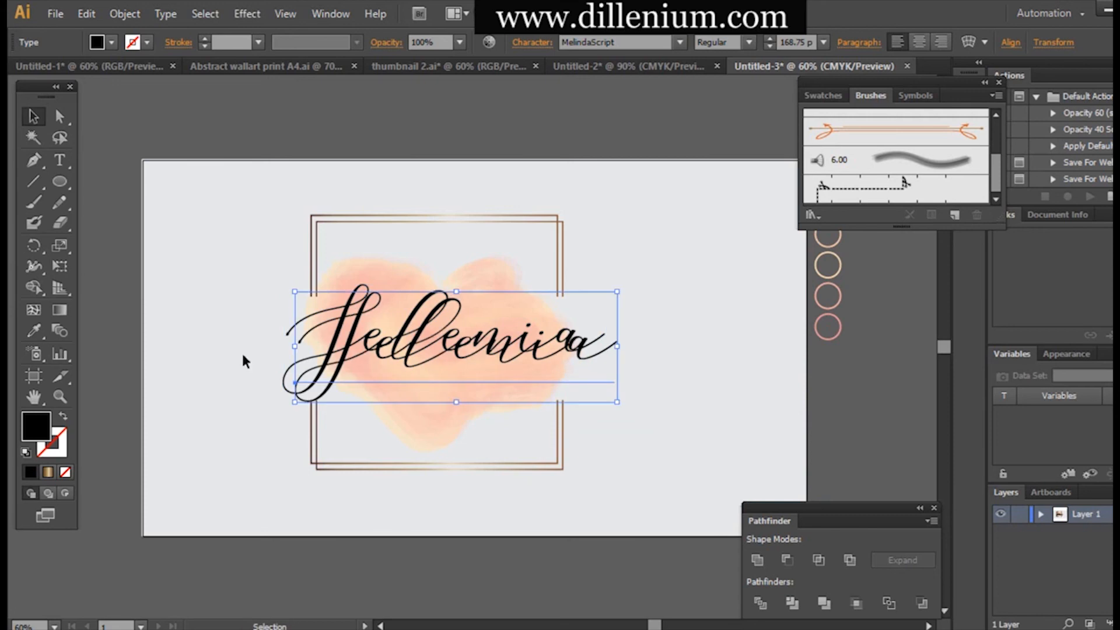
right_click(390, 415)
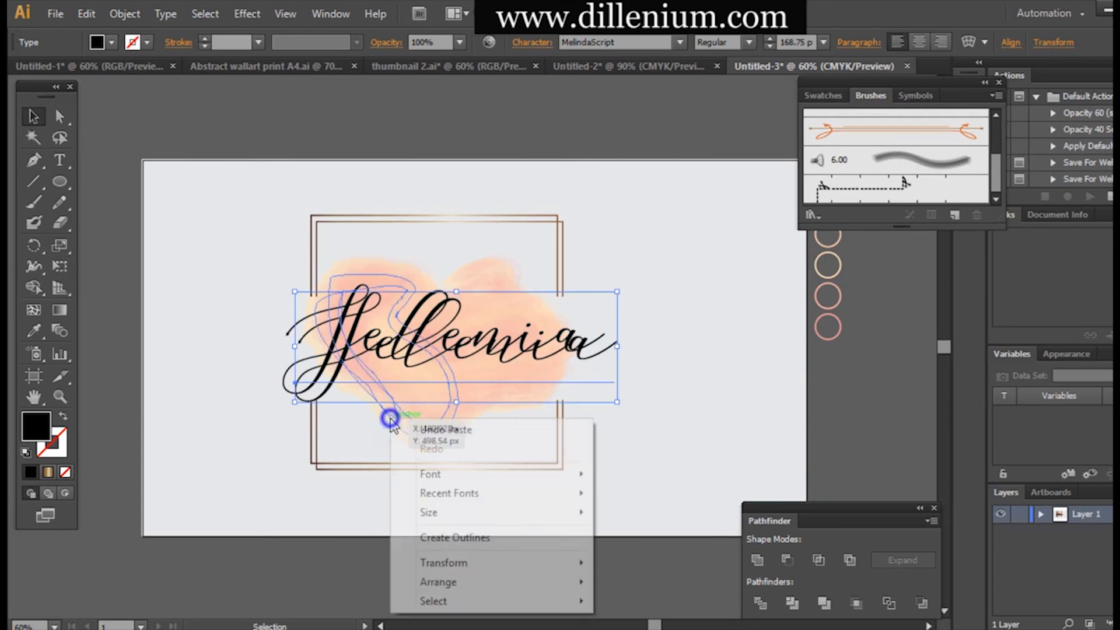
left_click(417, 537)
Fill the outlined copy of the script text with the metallic gold gradient swatch
left_click(129, 42)
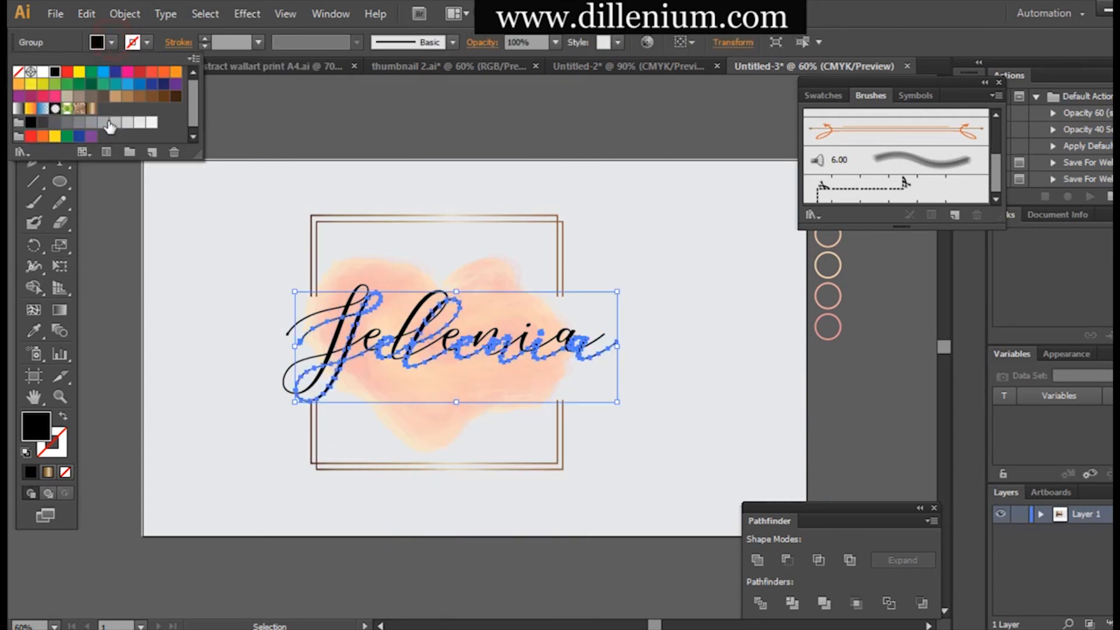
left_click(92, 108)
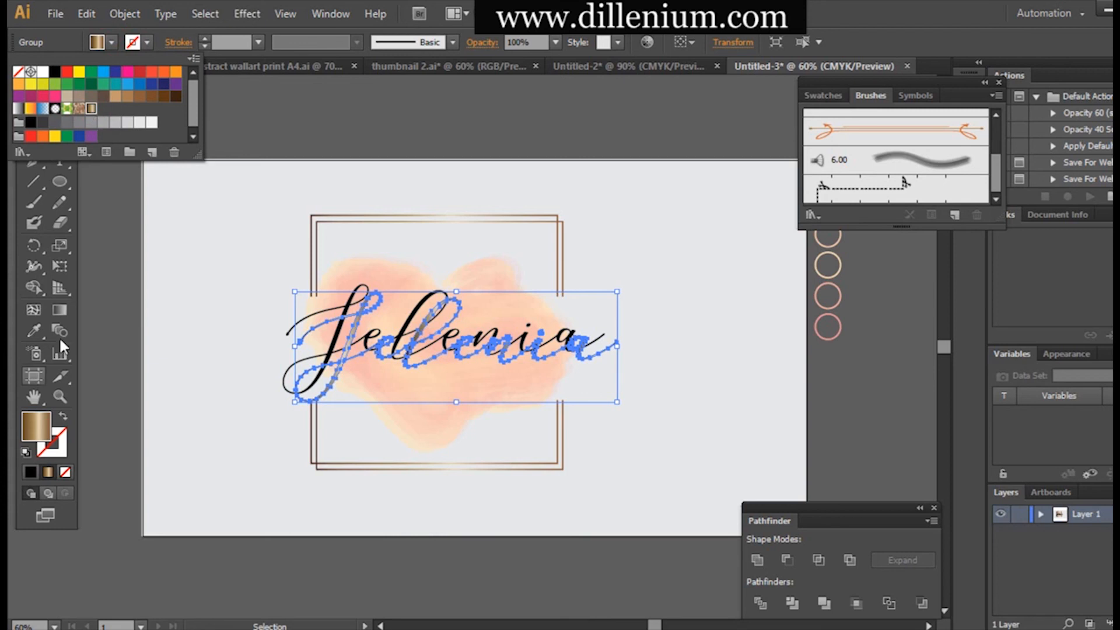
left_click(60, 310)
left_click(647, 310)
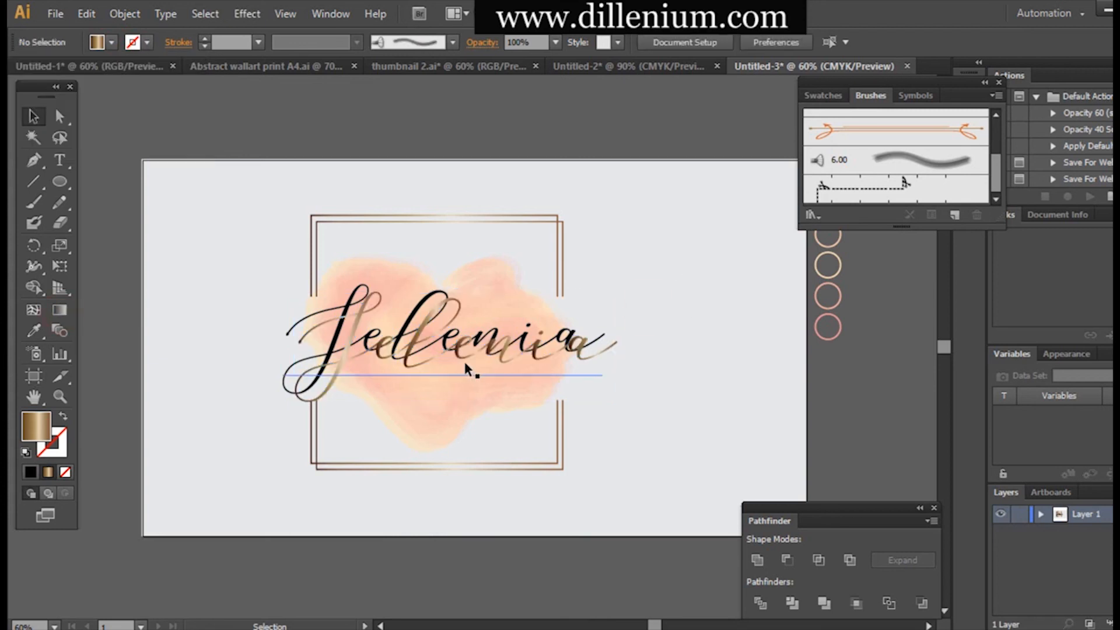
Move the gold script copy down and to the right, apart from the black text
left_click(476, 361)
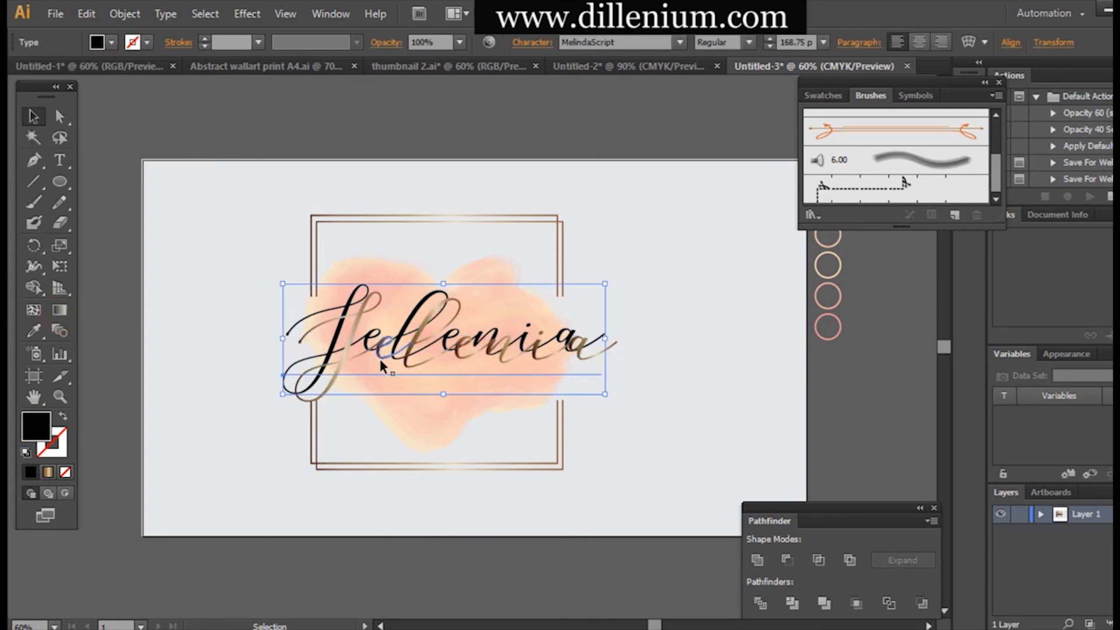
left_click_drag(379, 359, 429, 411)
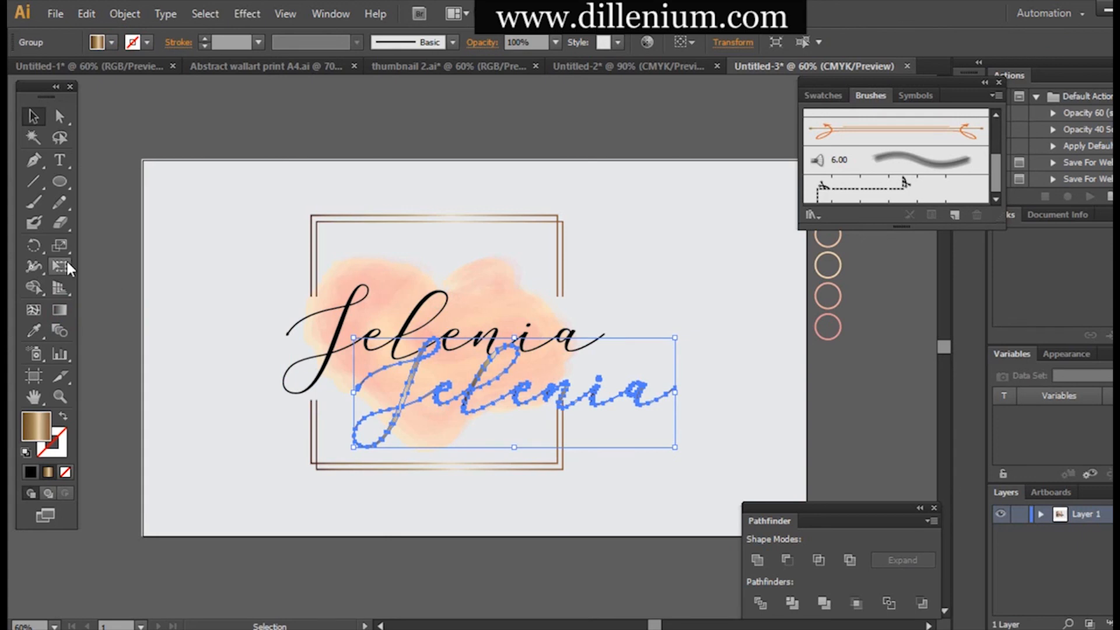
left_click(60, 309)
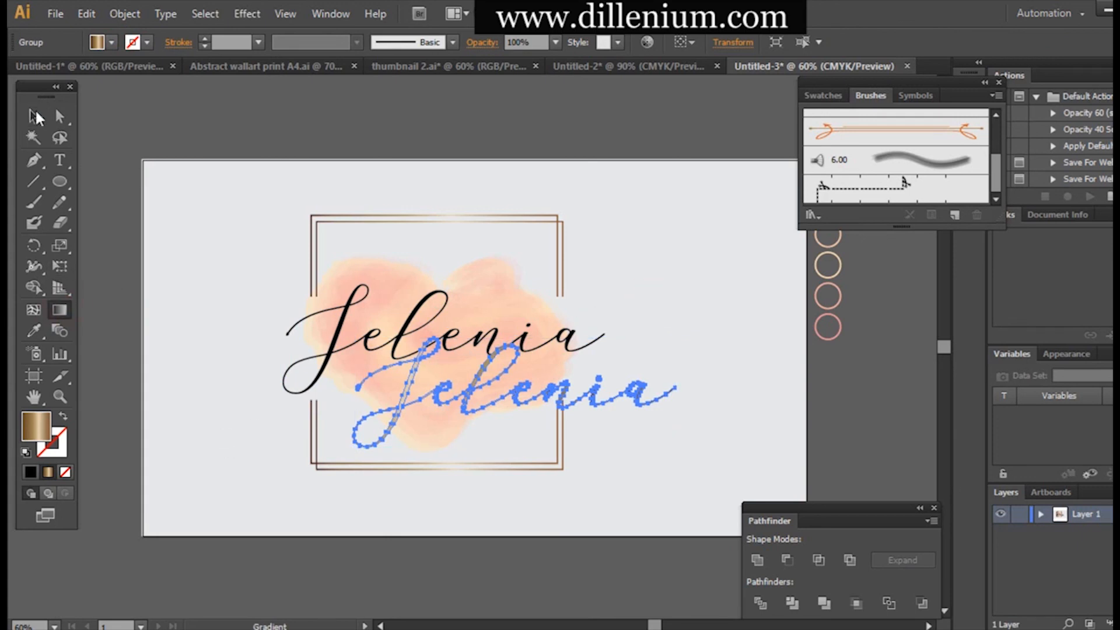
left_click(36, 117)
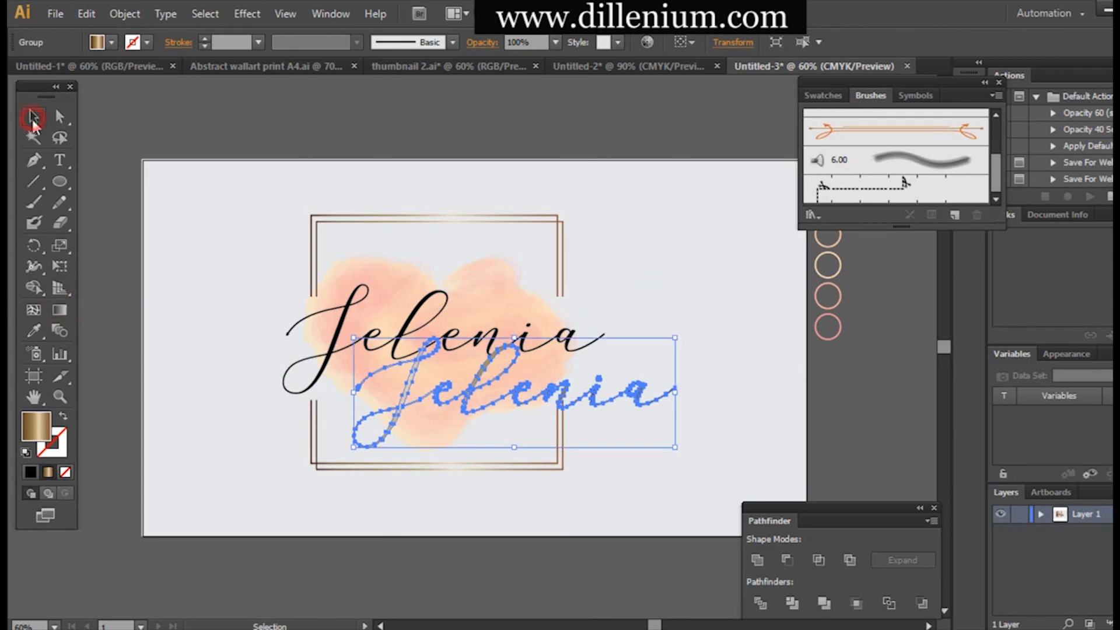
left_click(481, 513)
left_click_drag(483, 417, 485, 411)
left_click(623, 415)
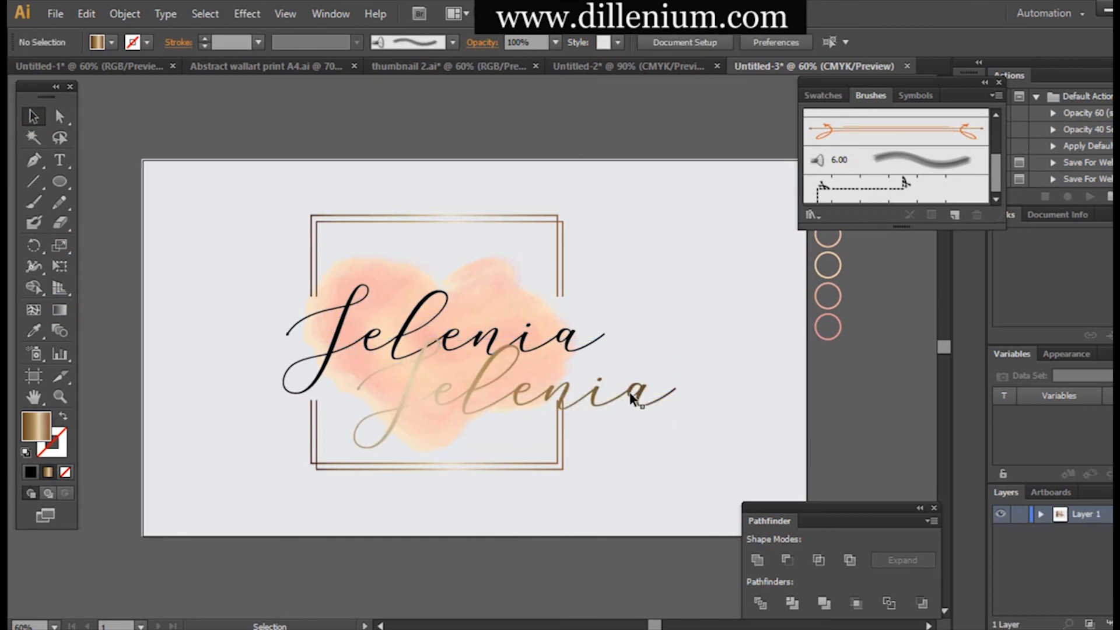
Align the gold script copy over the black text, nudged slightly up and left so the black shows as a thin shadow
left_click_drag(632, 399, 565, 345)
key("Left")
key("Left")
key("Left")
key("Left")
key("Left")
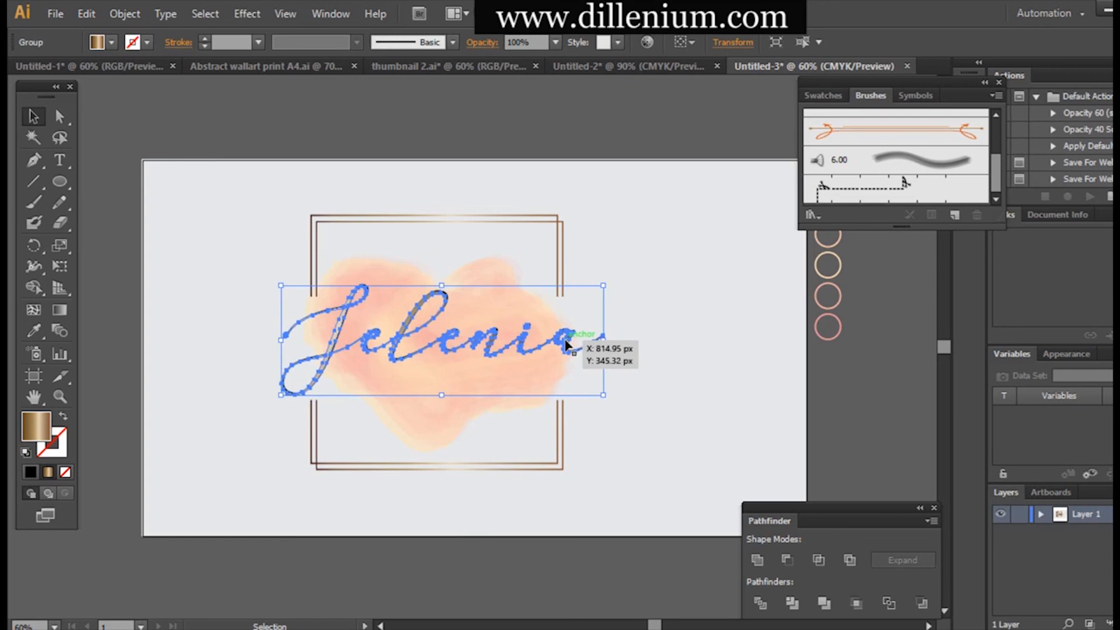
key("Up")
key("Up")
key("Up")
key("Left")
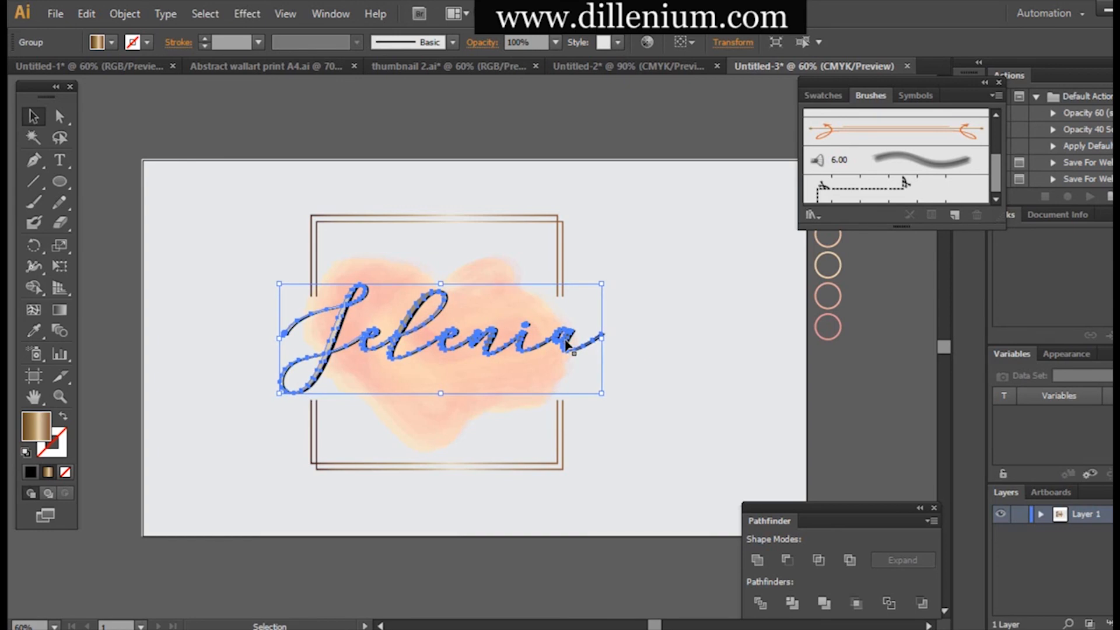
left_click(638, 446)
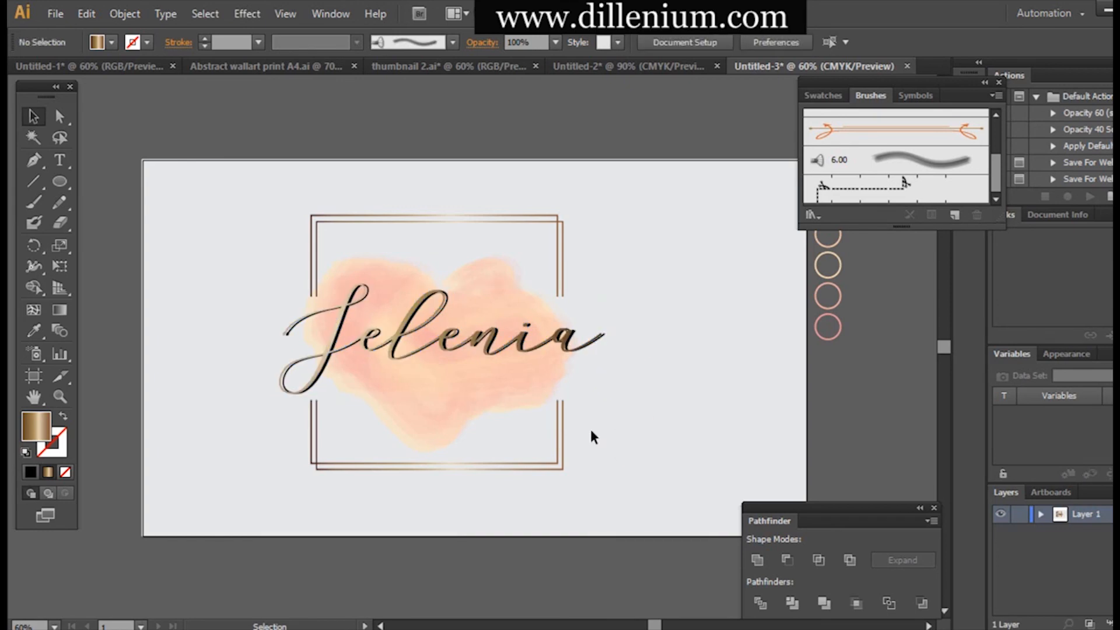
left_click(412, 318)
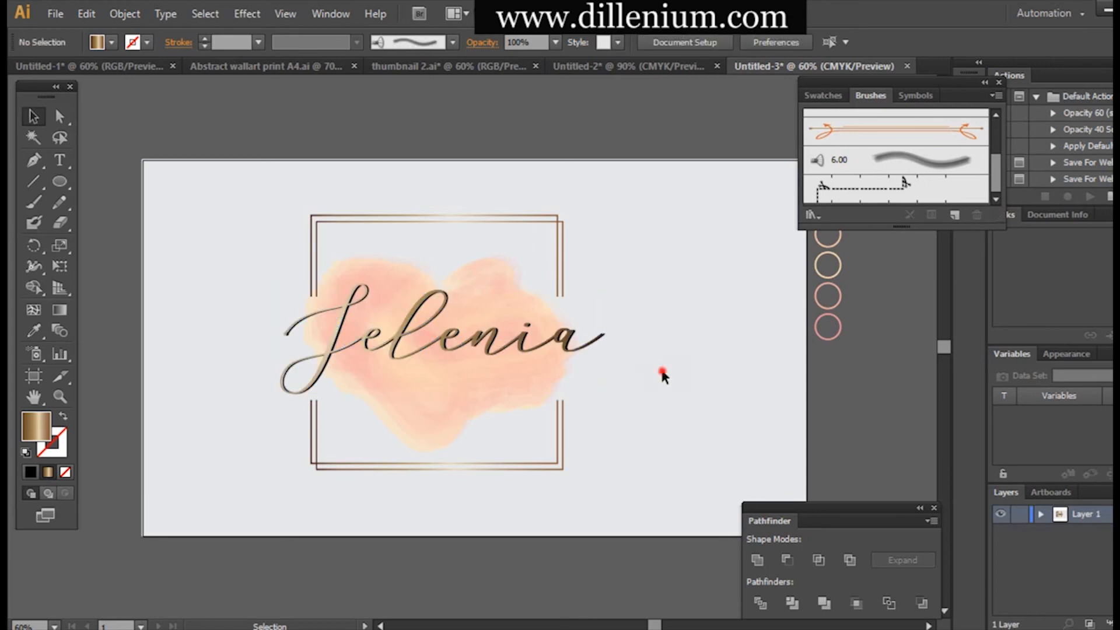
Add the text "Beauty Studio" in the empty area to the right of the frame
left_click(61, 159)
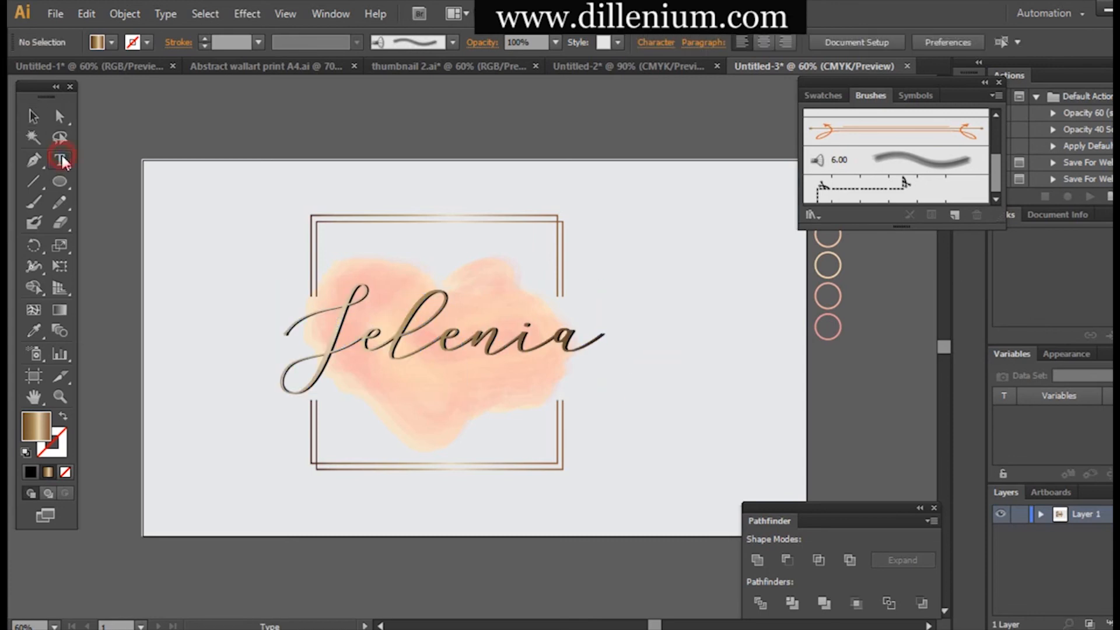
left_click(628, 418)
type("Beauty Studio")
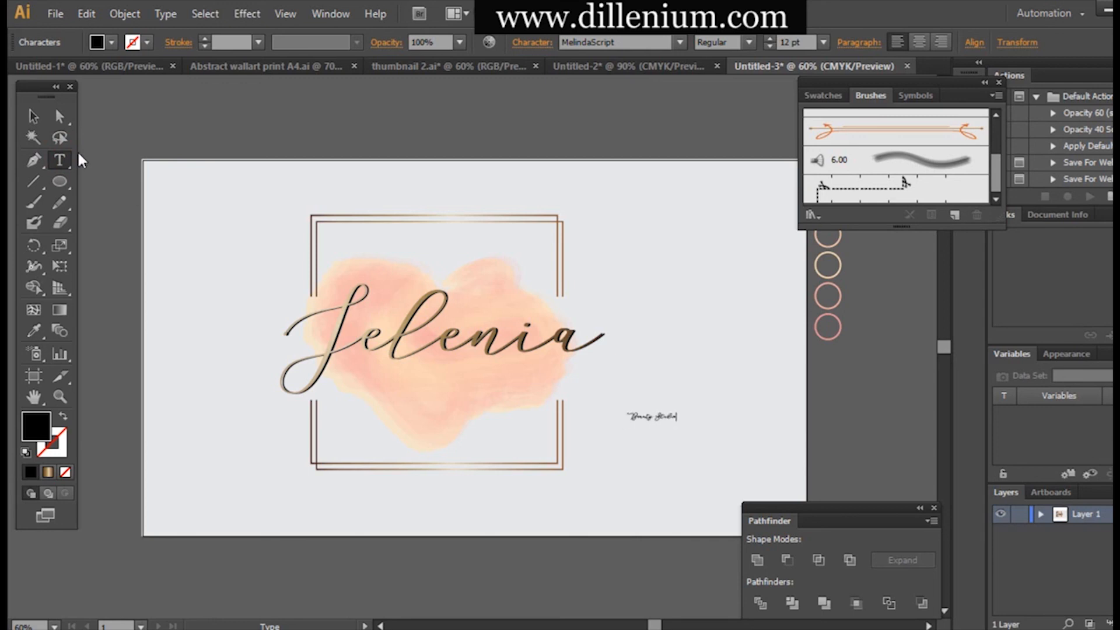
Change the font of the "Beauty Studio" text to Nirmala UI Semilight
left_click(33, 116)
left_click(567, 42)
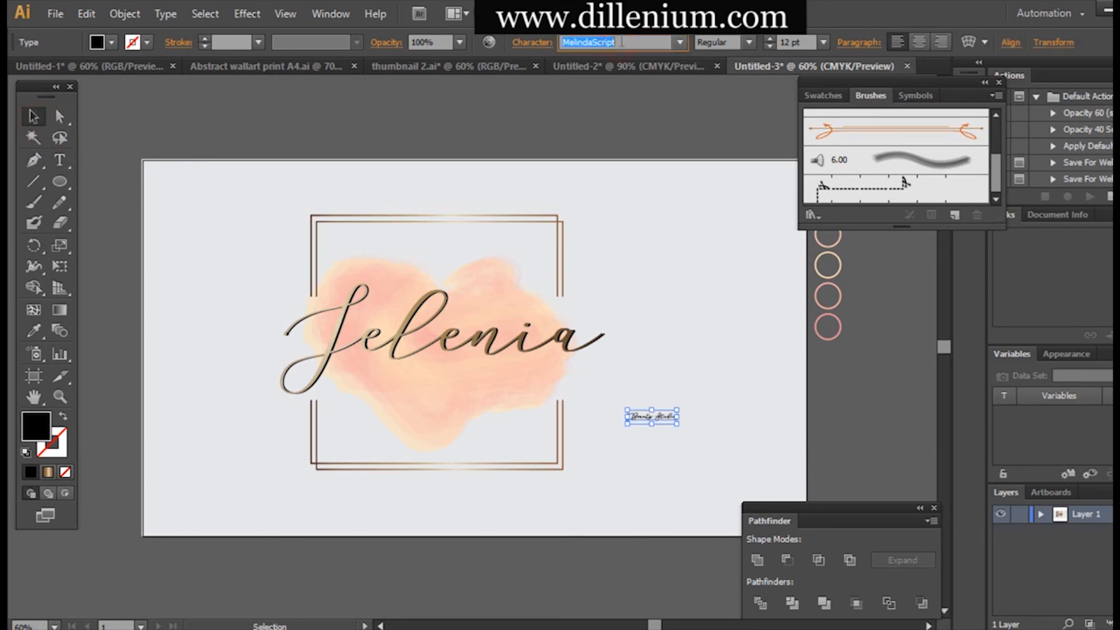
type("Nirmala UI")
key("Return")
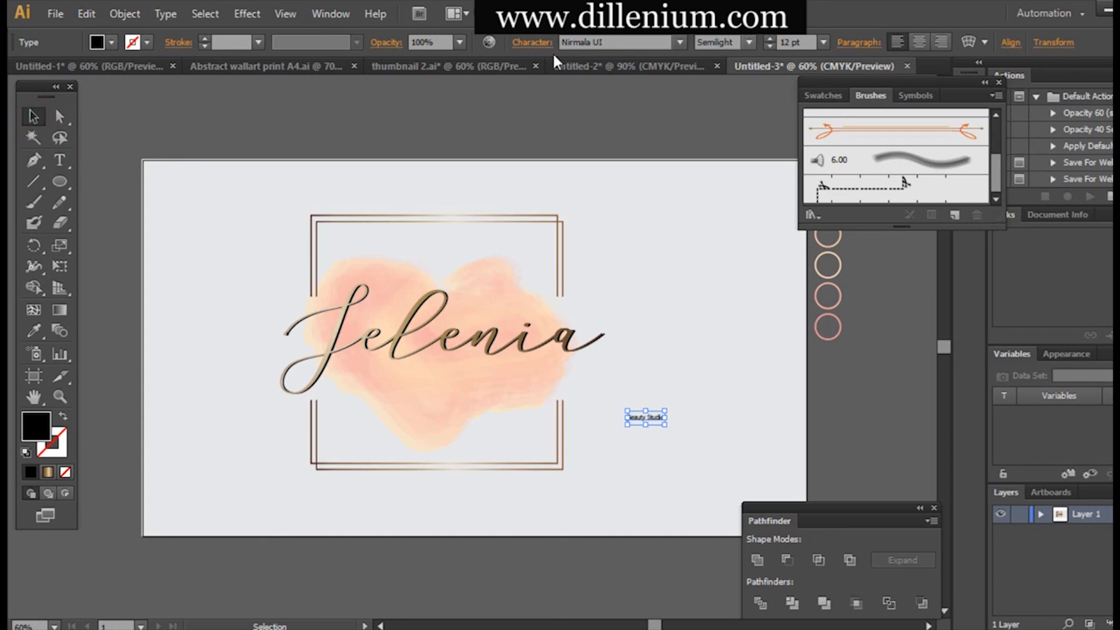
Widen the letter spacing of the "Beauty Studio" text to a tracking of 900
left_click(531, 43)
left_click(513, 145)
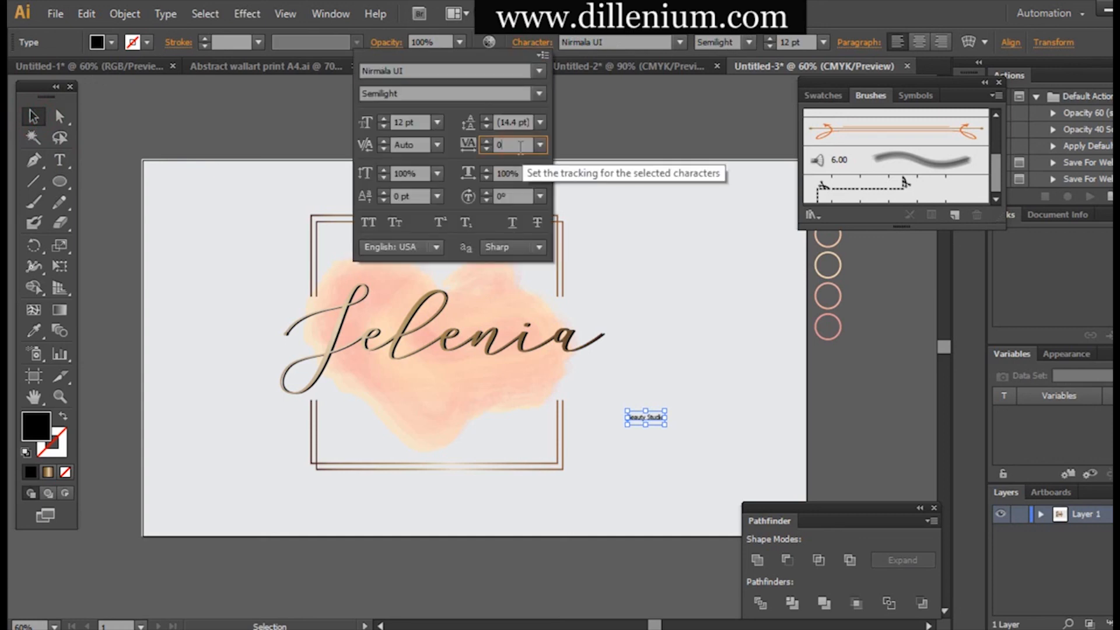
type("60")
key("Return")
key("Up")
key("Up")
key("Up")
key("Up")
key("Up")
key("Up")
key("Up")
key("Up")
key("Up")
key("Up")
key("Up")
key("Up")
key("Up")
key("Up")
key("Up")
key("Up")
key("Up")
key("Up")
key("Up")
key("Up")
key("Up")
key("Up")
key("Up")
key("Up")
key("Up")
key("Up")
key("Up")
key("Up")
key("Up")
key("Up")
key("Up")
key("Up")
key("Up")
key("Up")
key("Up")
key("Up")
key("Up")
key("Up")
key("Up")
key("Up")
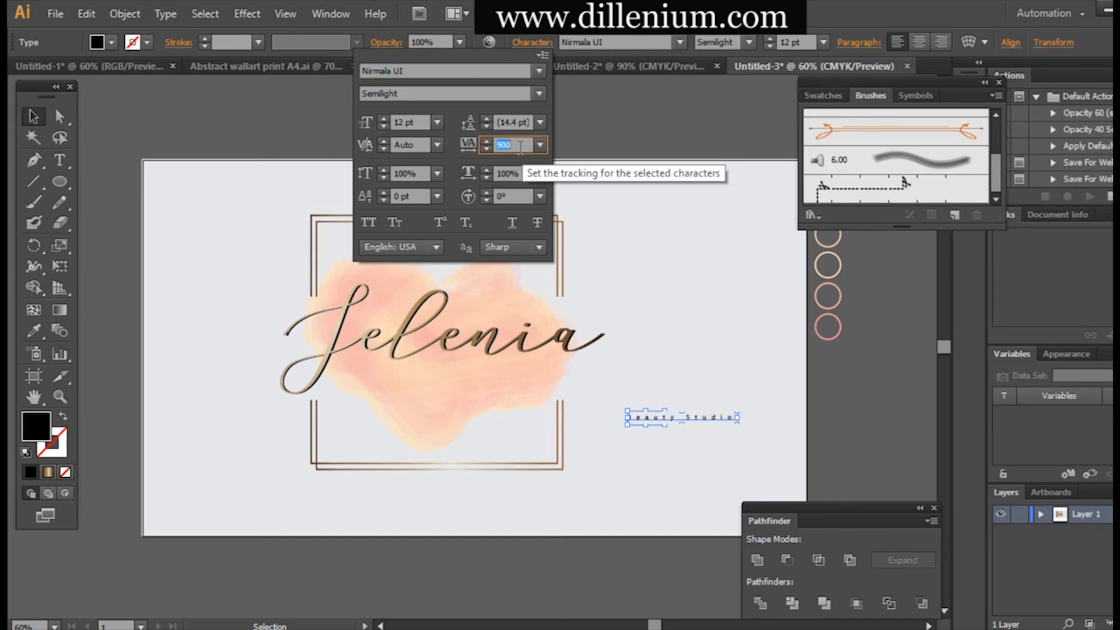
Place the "Beauty Studio" tagline beneath the script name over the watercolor blob and enlarge it to reach the frame's right side
left_click(669, 330)
left_click_drag(670, 418, 466, 388)
left_click(645, 433)
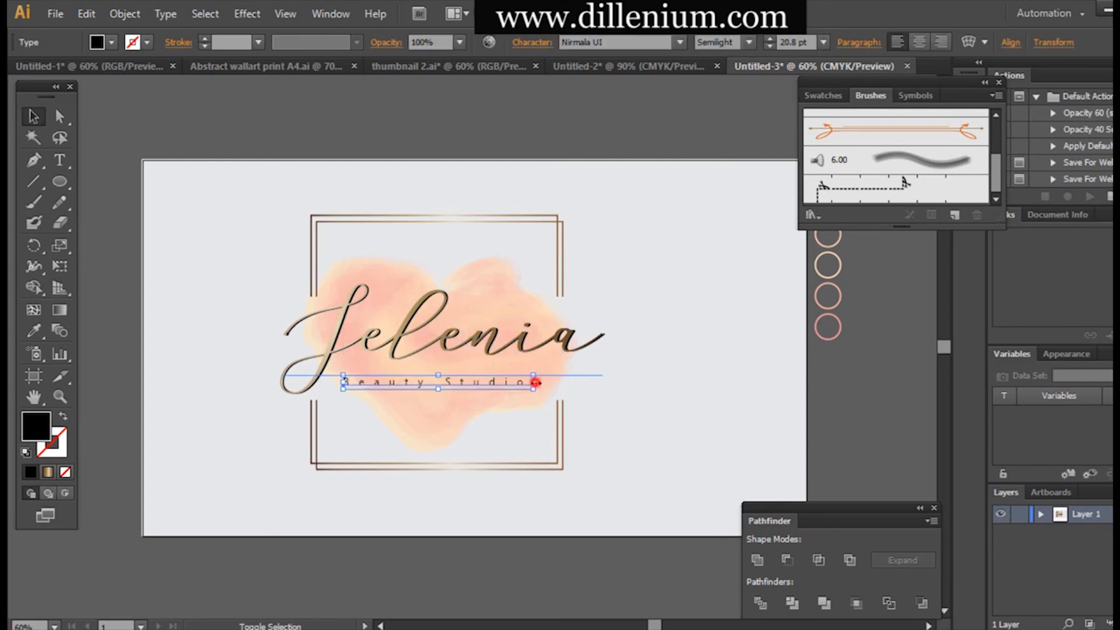
left_click_drag(533, 380, 575, 383)
left_click(617, 427)
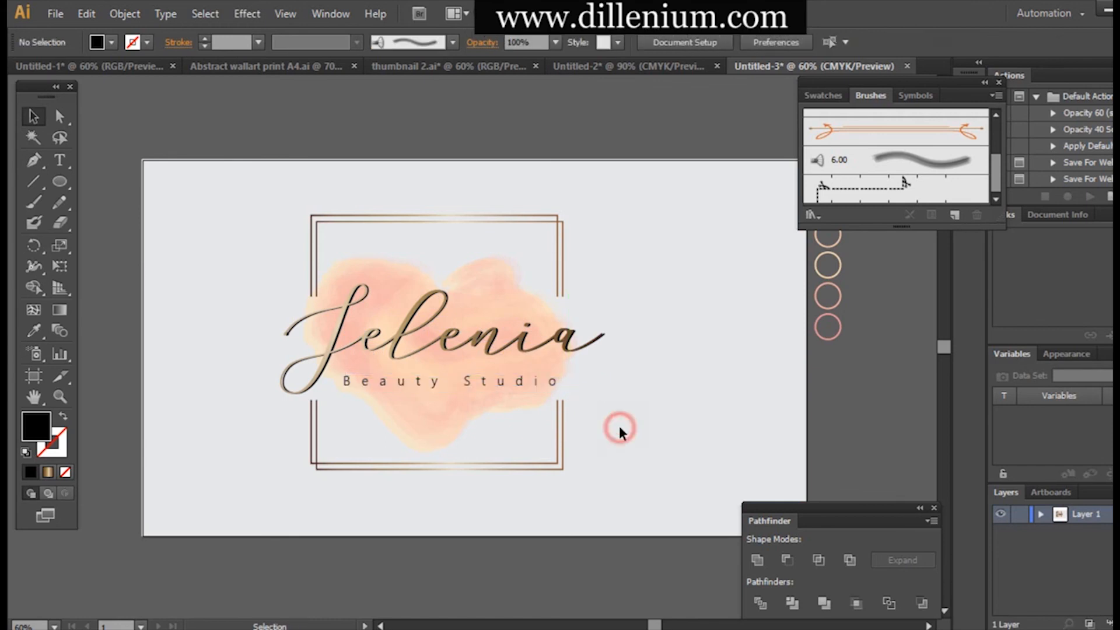
left_click(641, 448)
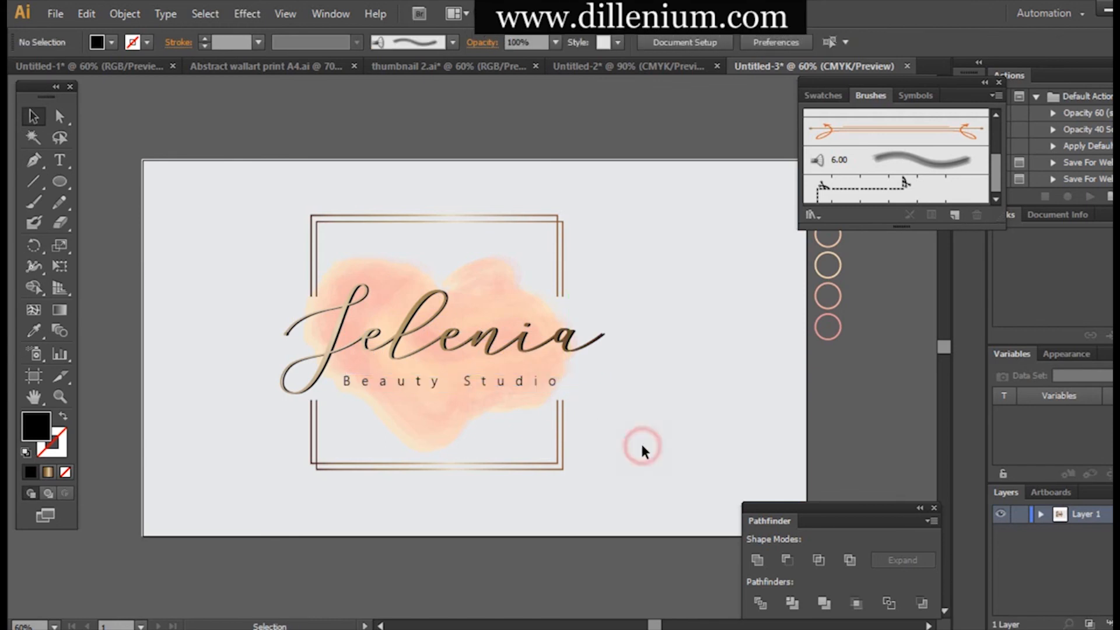
left_click(684, 430)
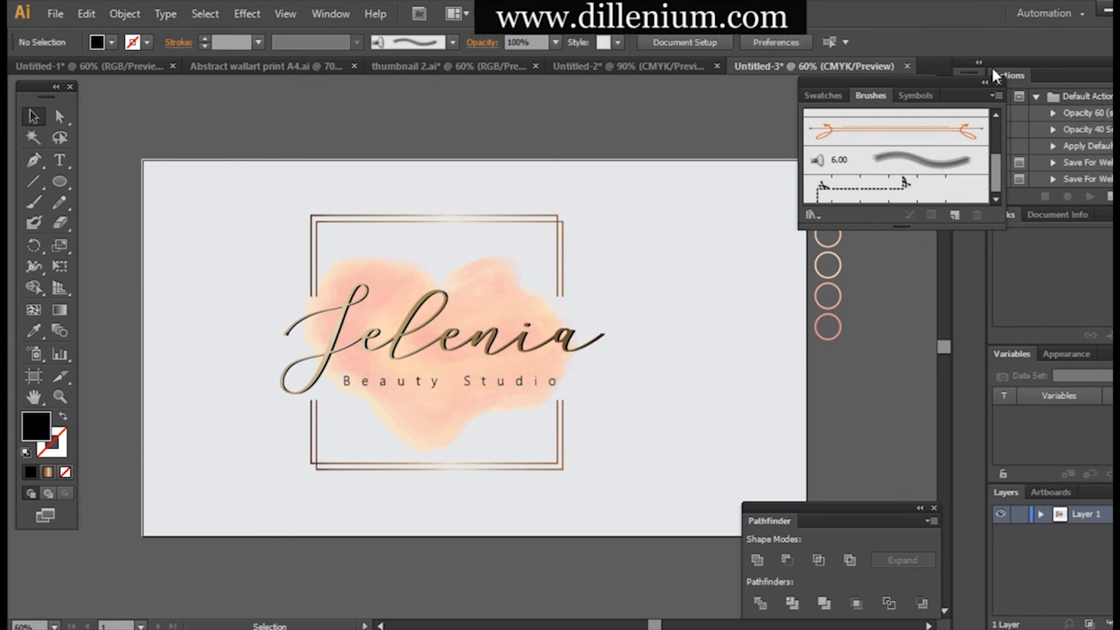
Close the floating Brushes and Pathfinder panels to clear the workspace around the logo
left_click(998, 83)
left_click(933, 508)
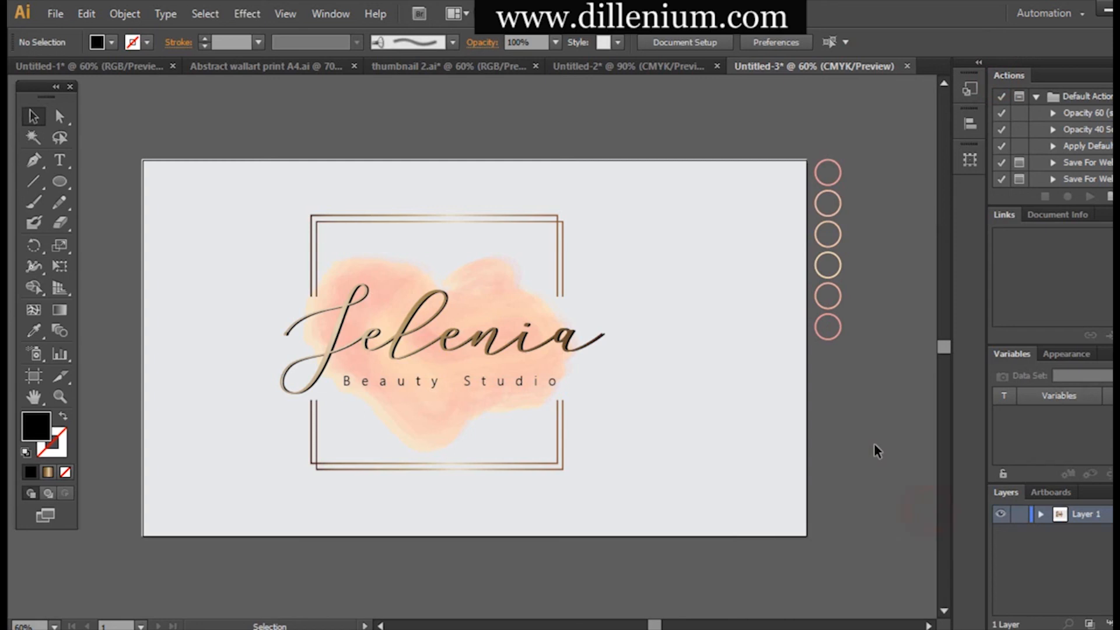
left_click(875, 445)
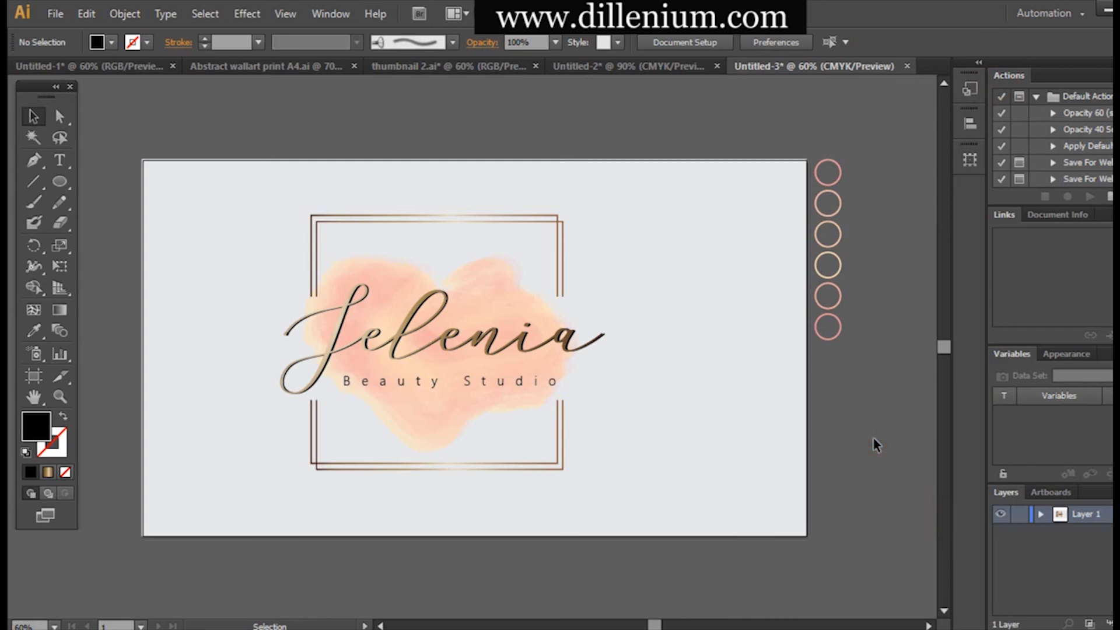